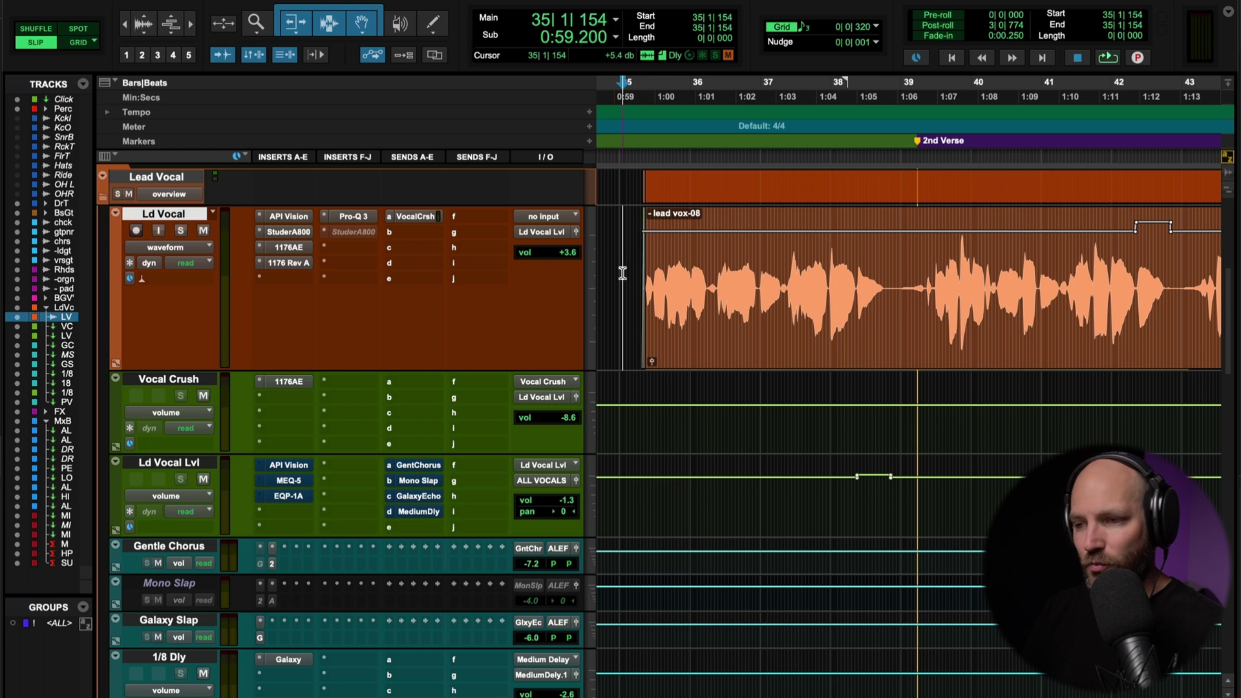
Play back the lead vocal from bar 35 into the 2nd Verse with the Ld Vocal Lvl inserts bypassed
key("space")
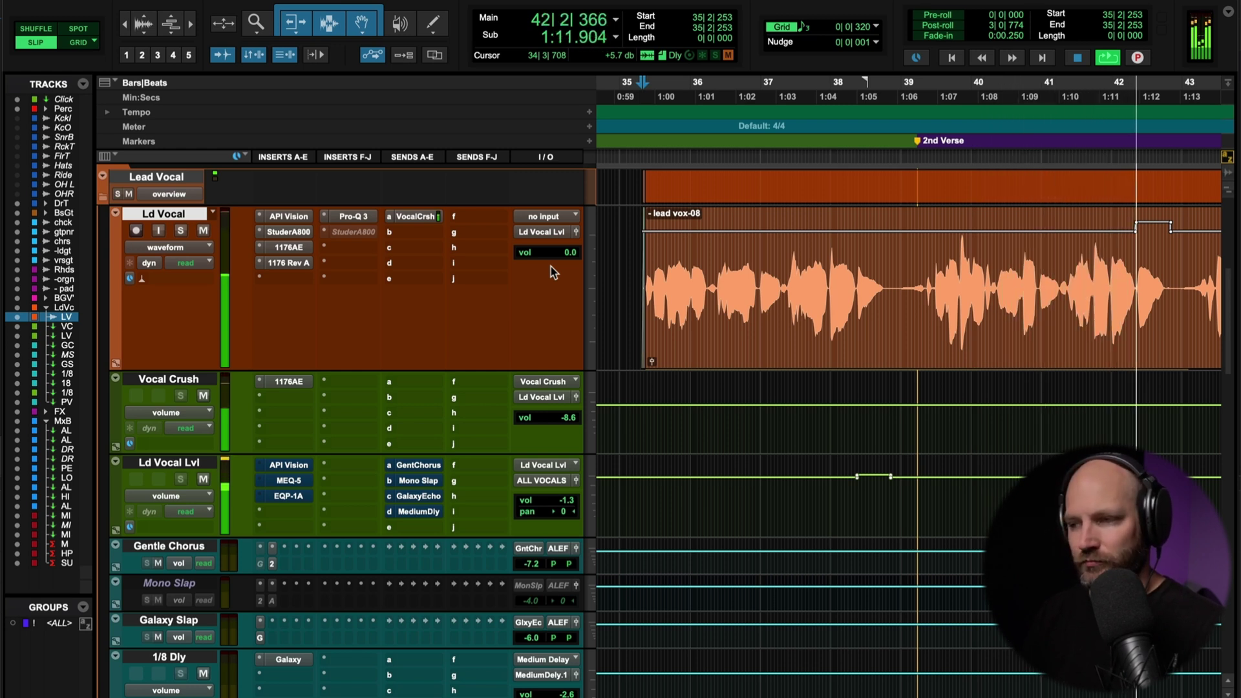
key("space")
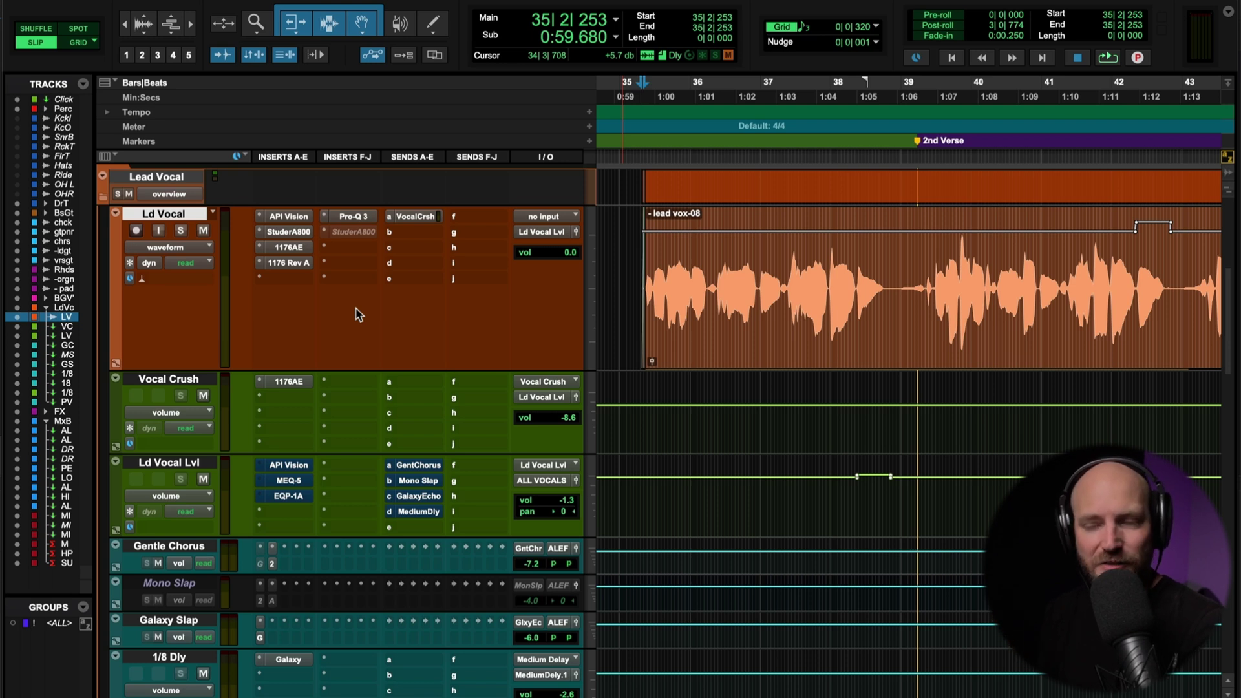
Open the API Vision channel strip on the Ld Vocal Lvl track and take it out of bypass
left_click(298, 467)
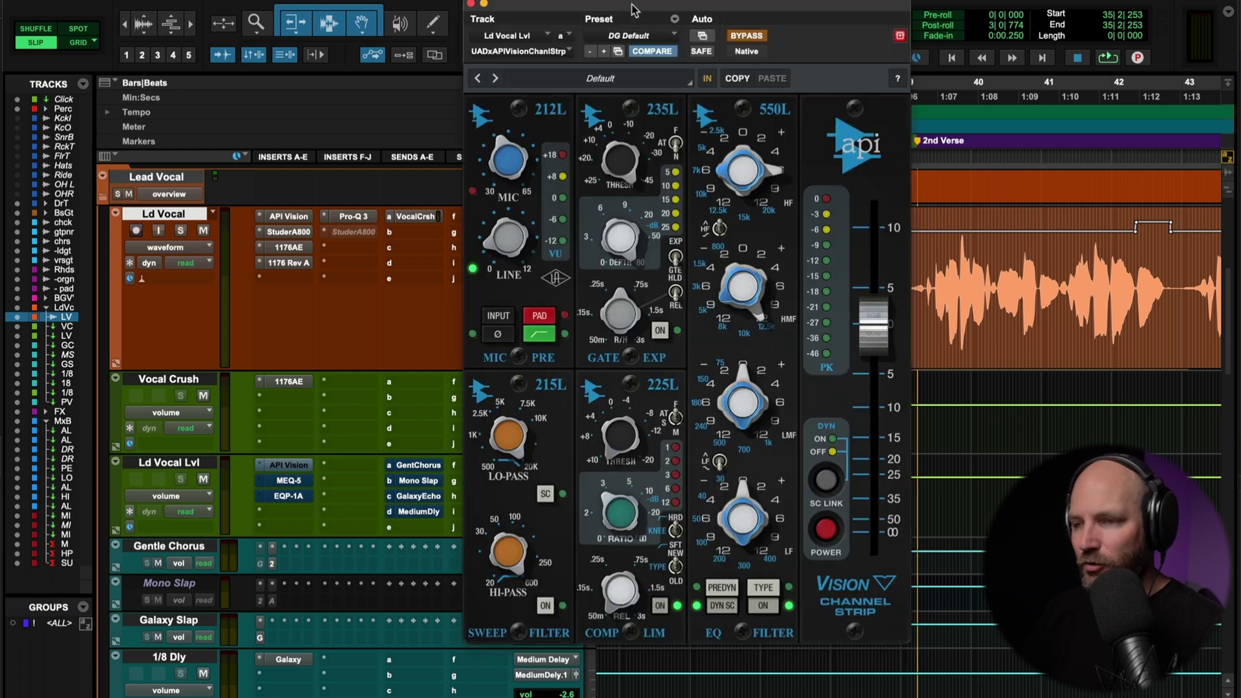
left_click_drag(636, 9, 598, 5)
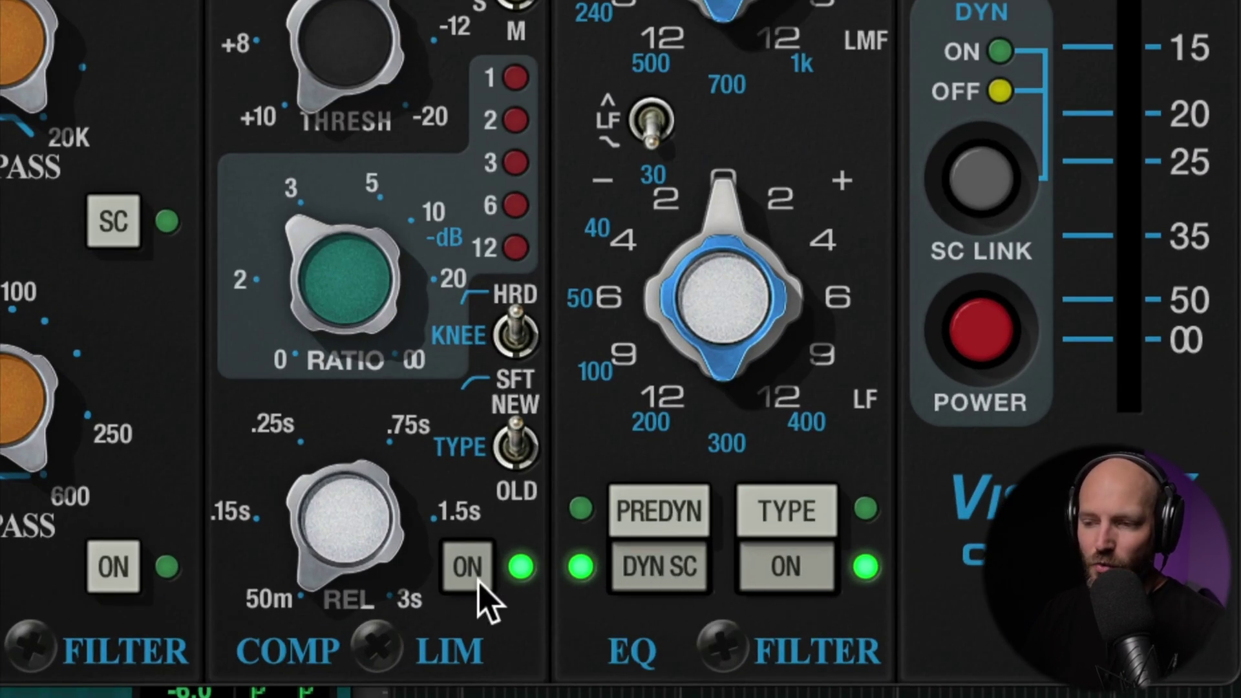
left_click(651, 580)
left_click(651, 580)
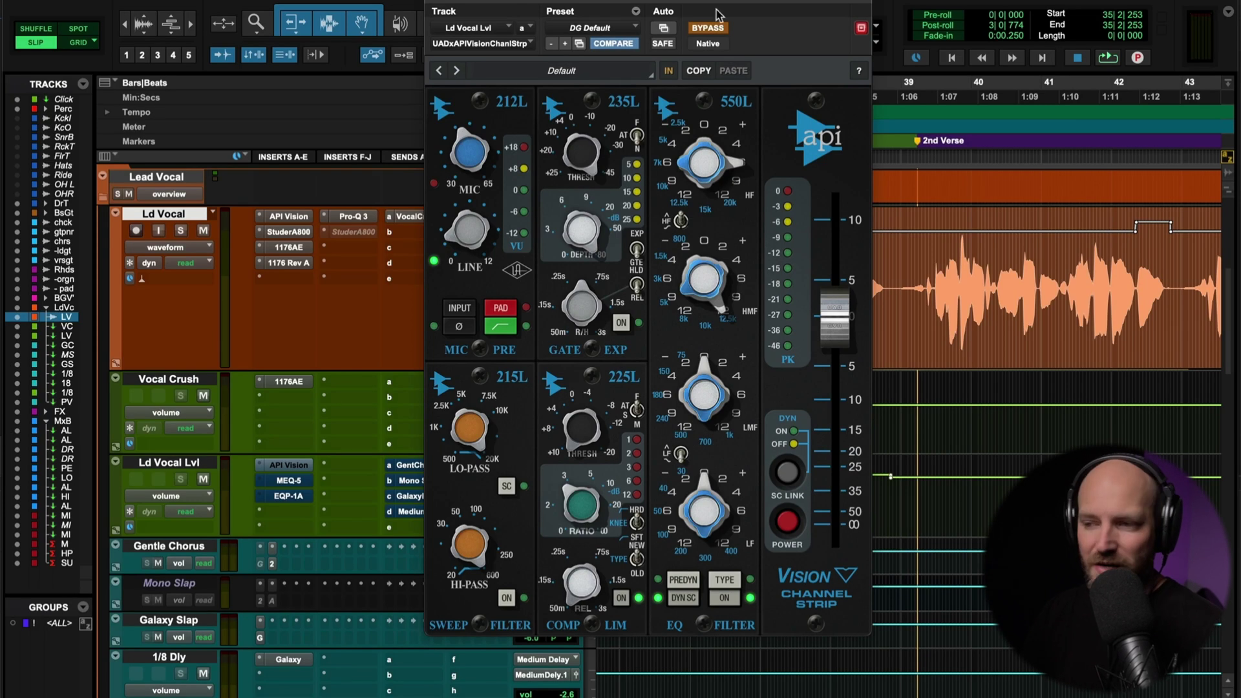
left_click(708, 29)
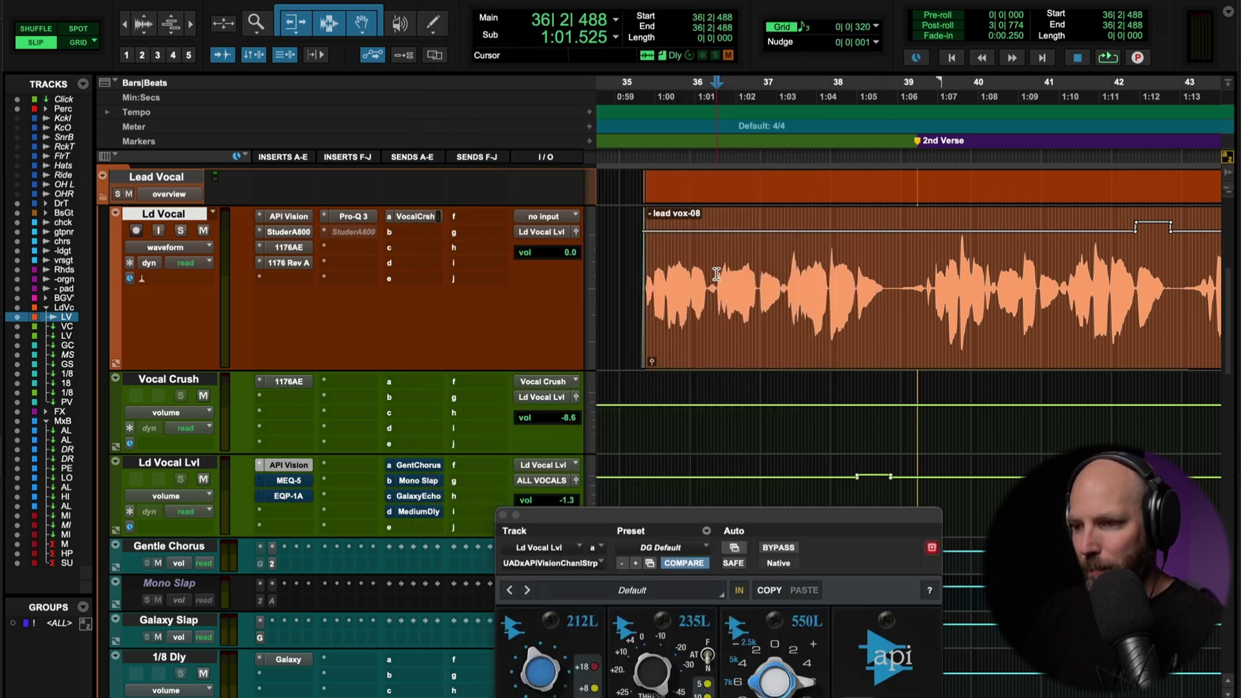
Select the single phrase on the Ld Vocal track from 36|2|488 to 36|4|829
key("space")
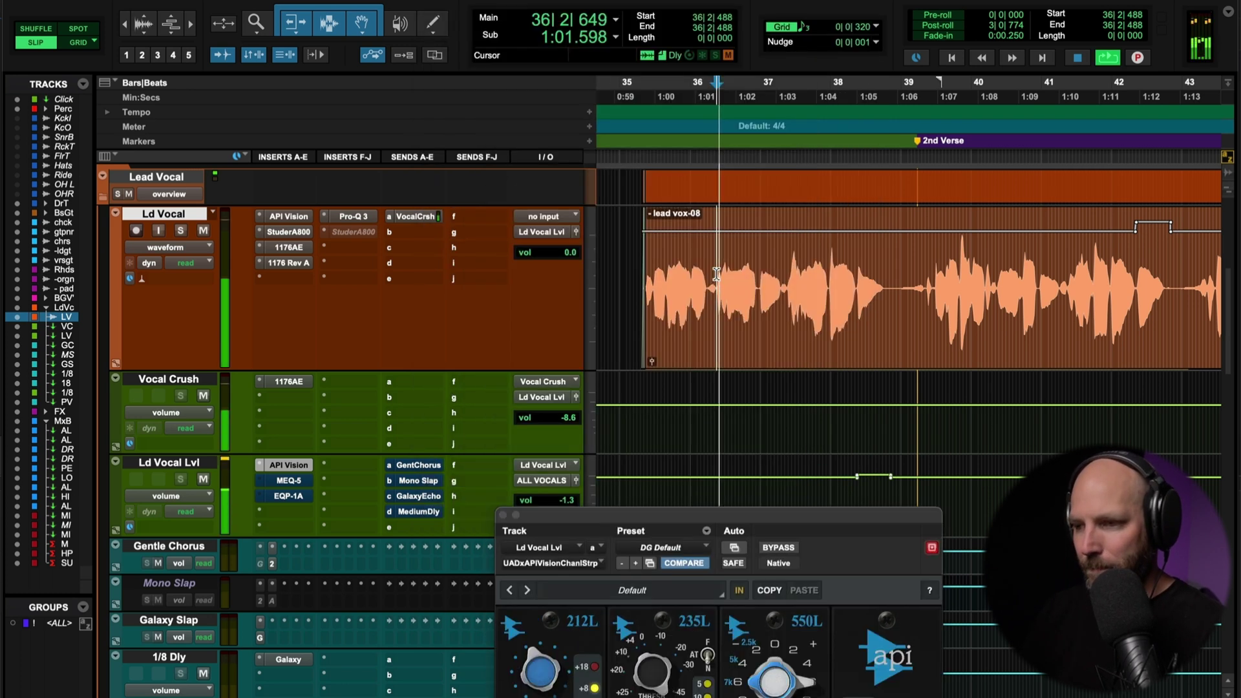
key("t")
key("t")
key("t")
key("space")
key("r")
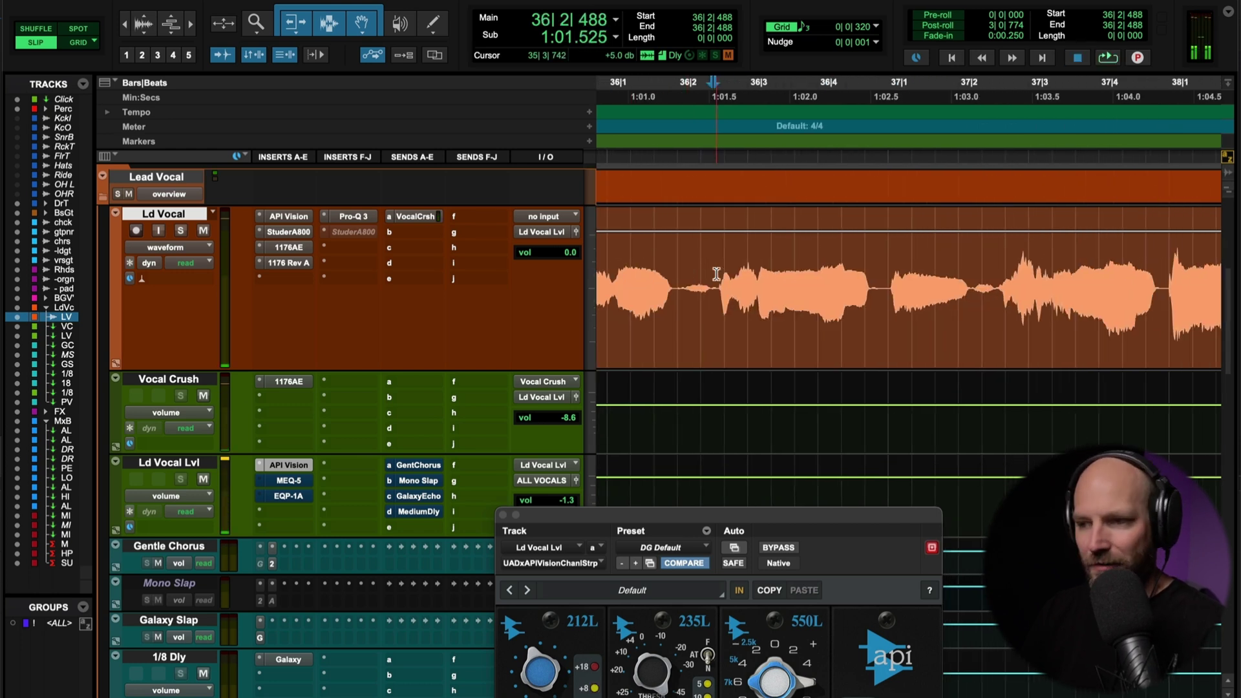
left_click(878, 273, "shift")
Play the selected vocal phrase with the API Vision channel strip bypassed and again with it active
left_click_drag(665, 522, 670, 32)
left_click(687, 45)
key("space")
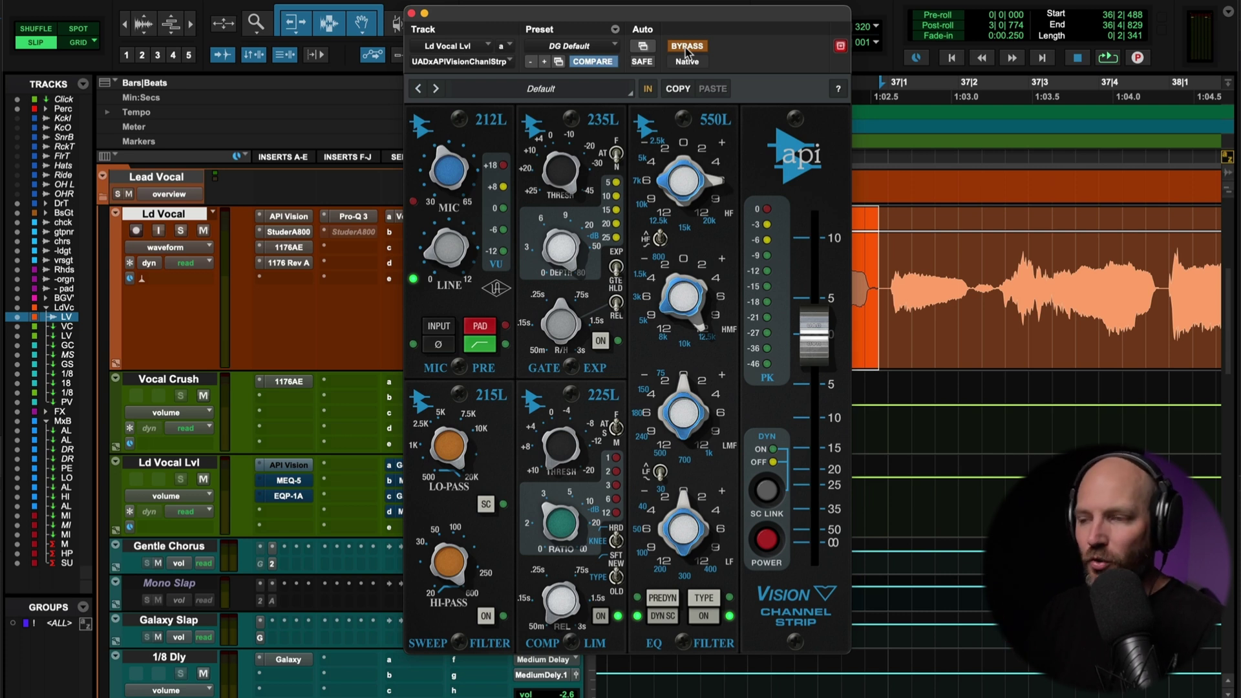
left_click(687, 47)
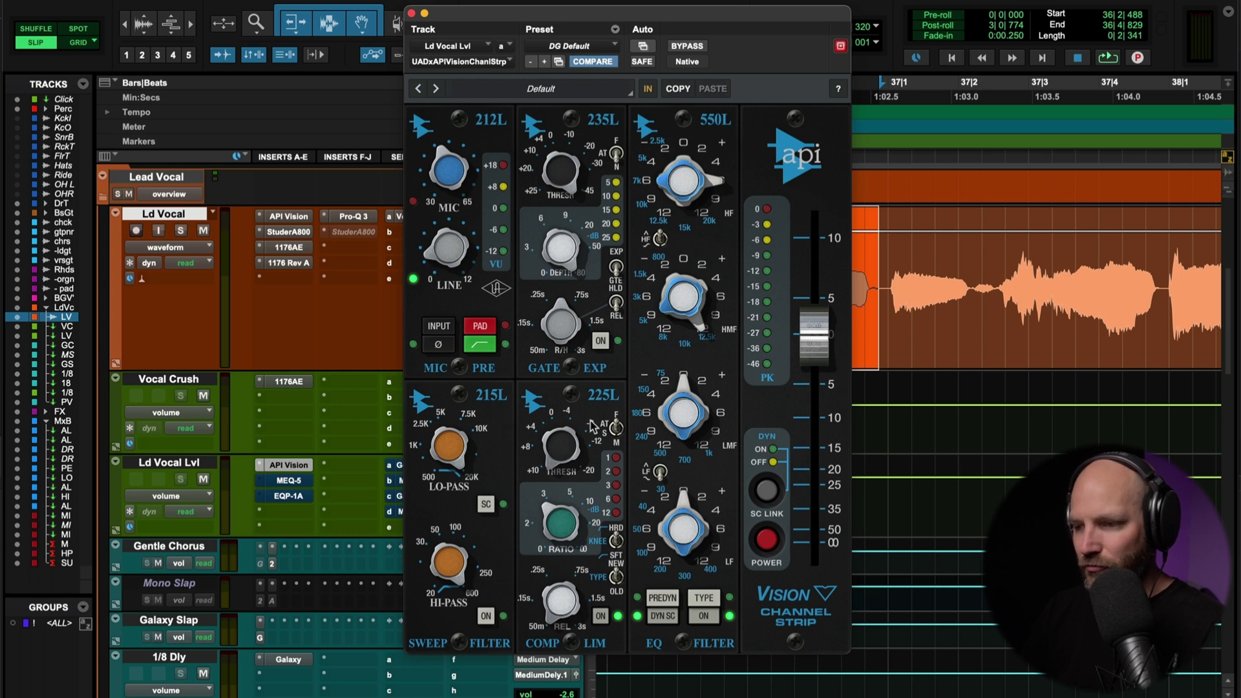
key("space")
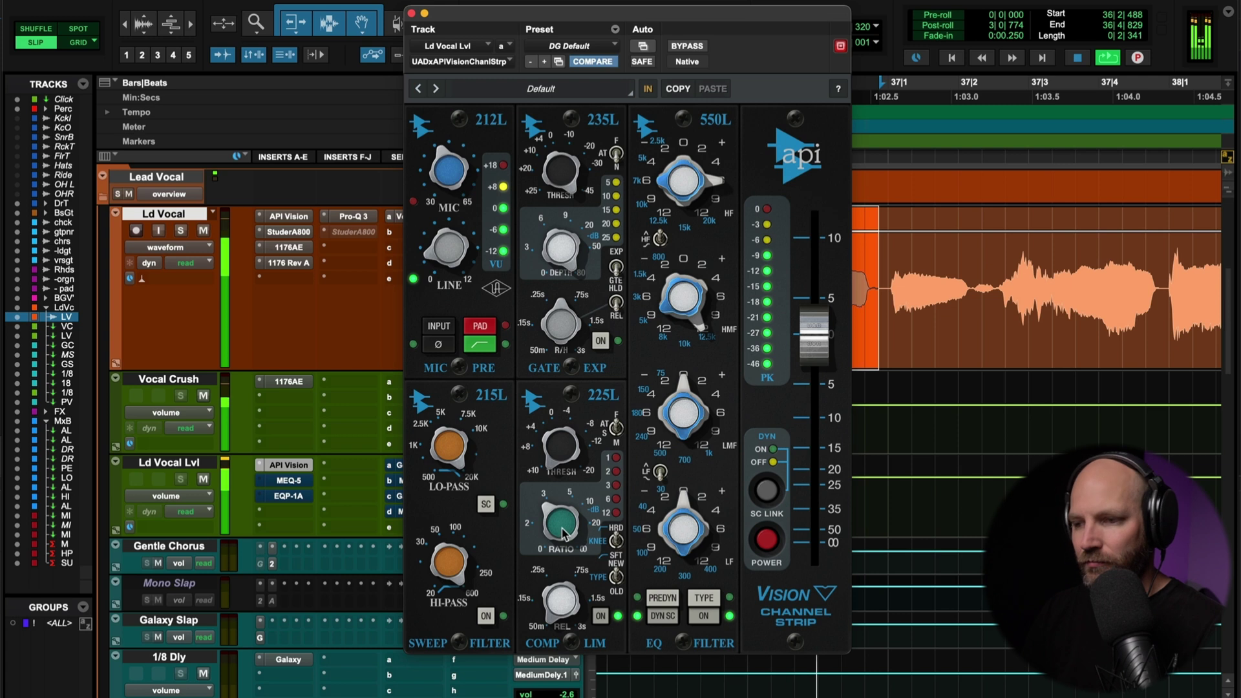
key("space")
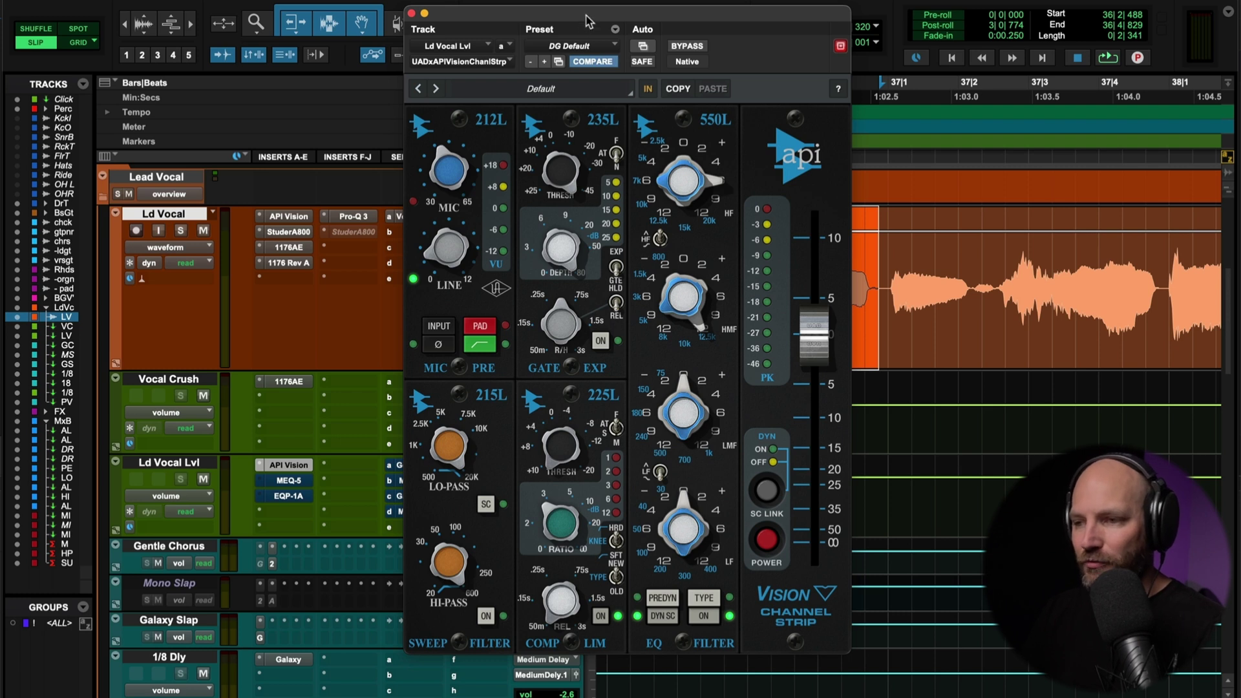
Replay the selected phrase through API Vision to audition its 225L compressor ratio, and close the channel strip
mouse_move(587, 15)
left_mouse_down()
mouse_move(567, 15)
mouse_move(587, 13)
left_mouse_up()
key("space")
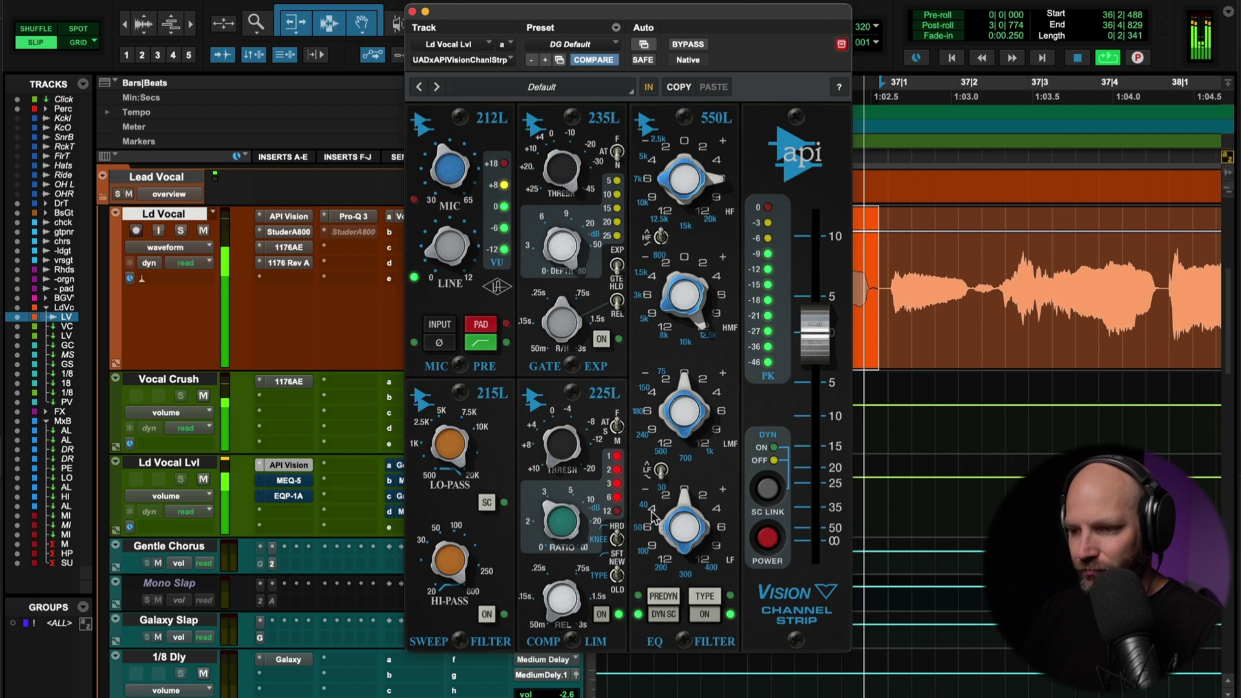
key("space")
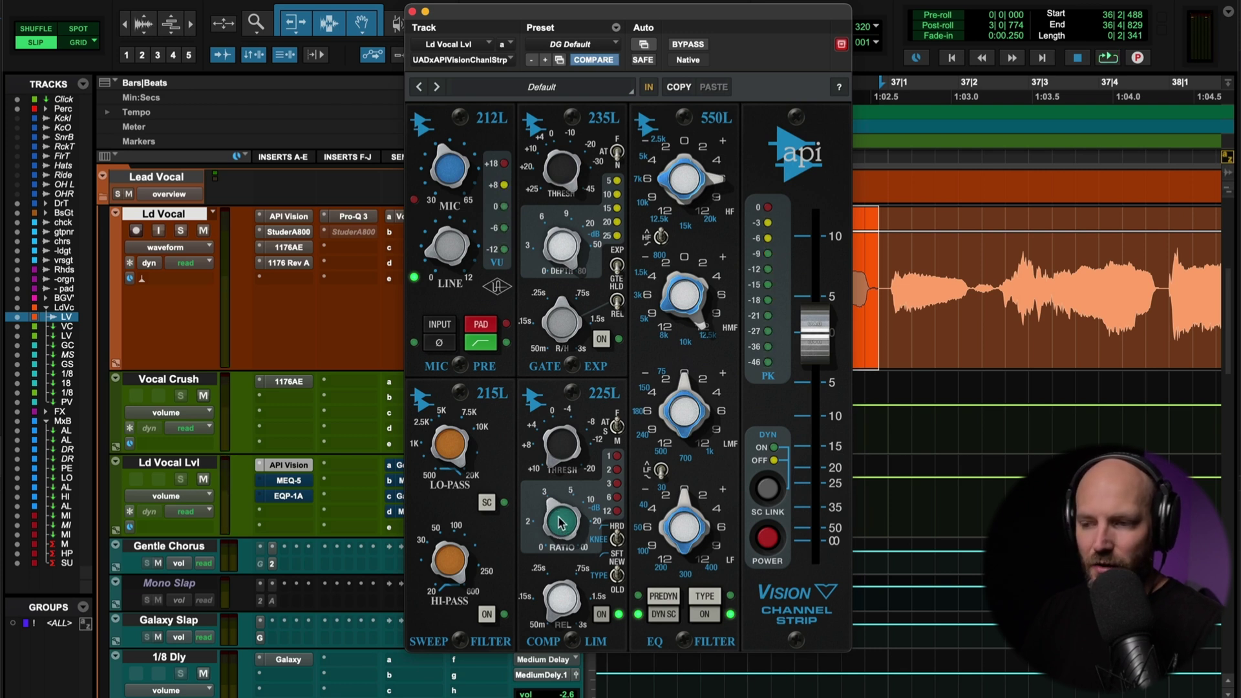
key("space")
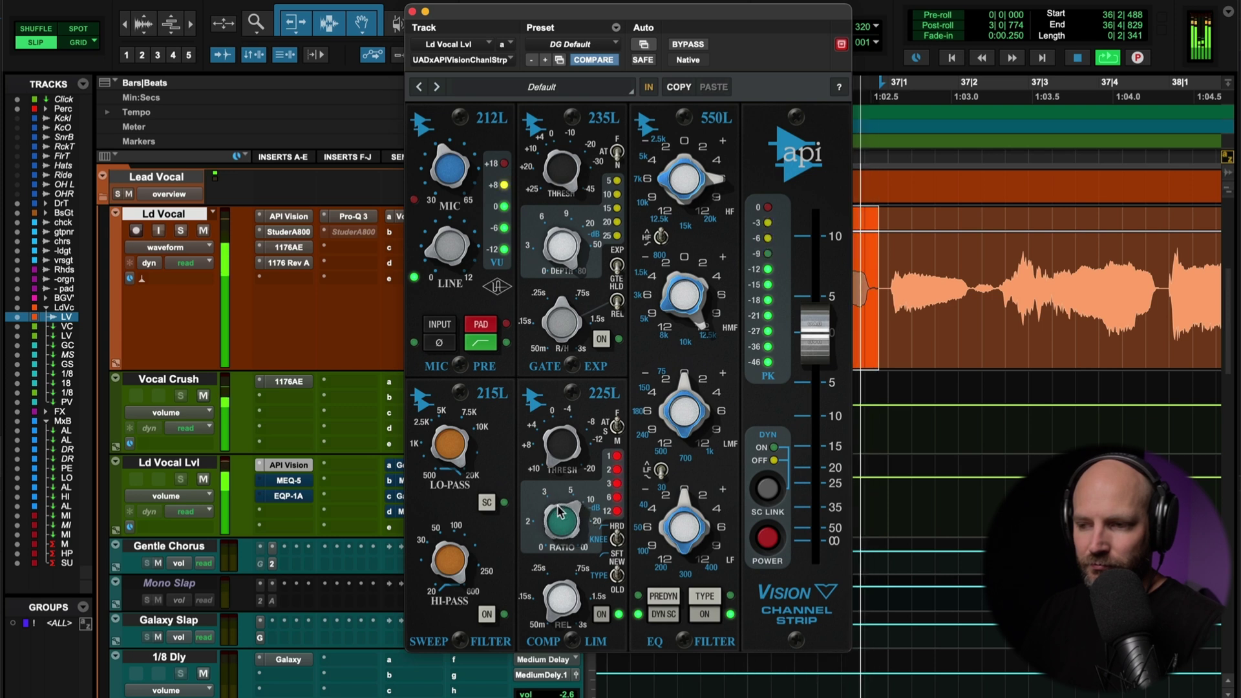
left_click_drag(558, 507, 558, 518)
key("space")
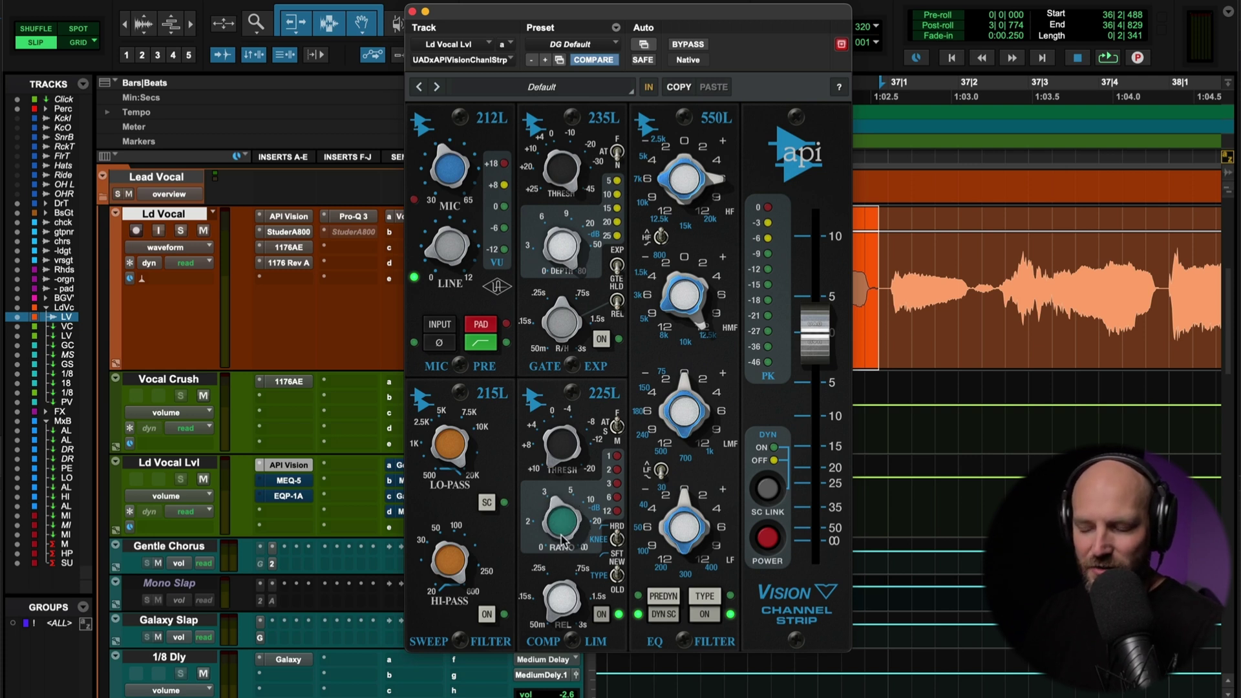
key("space")
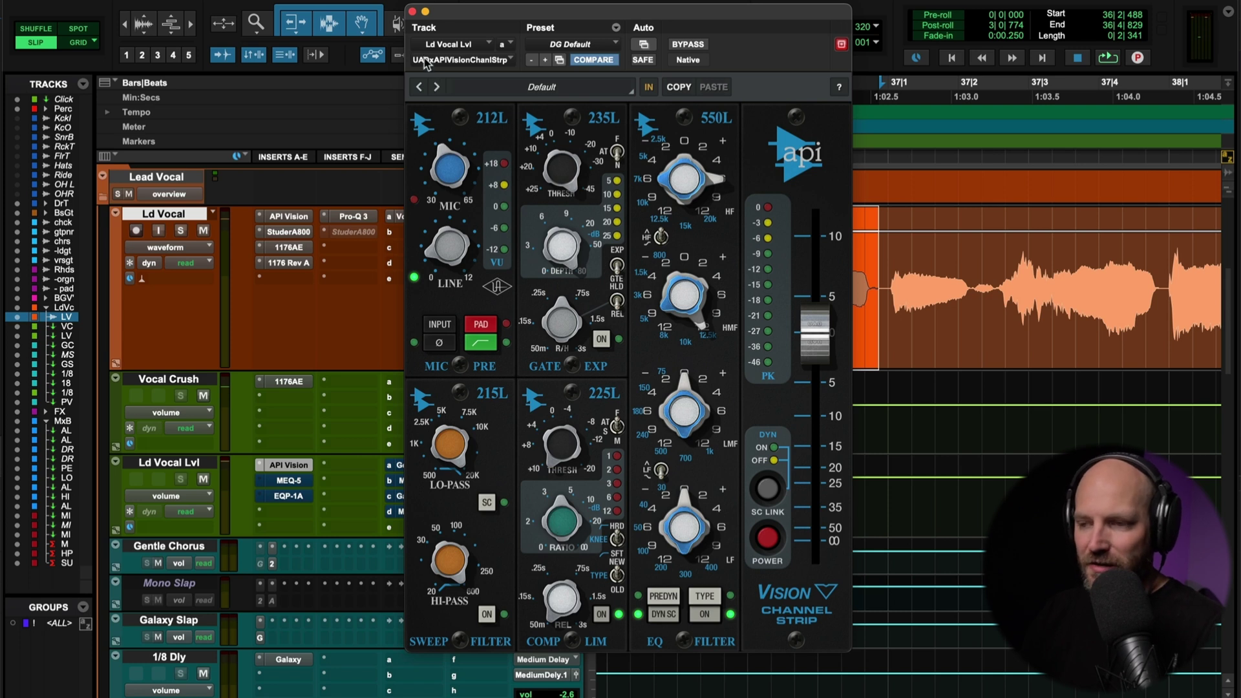
left_click(413, 12)
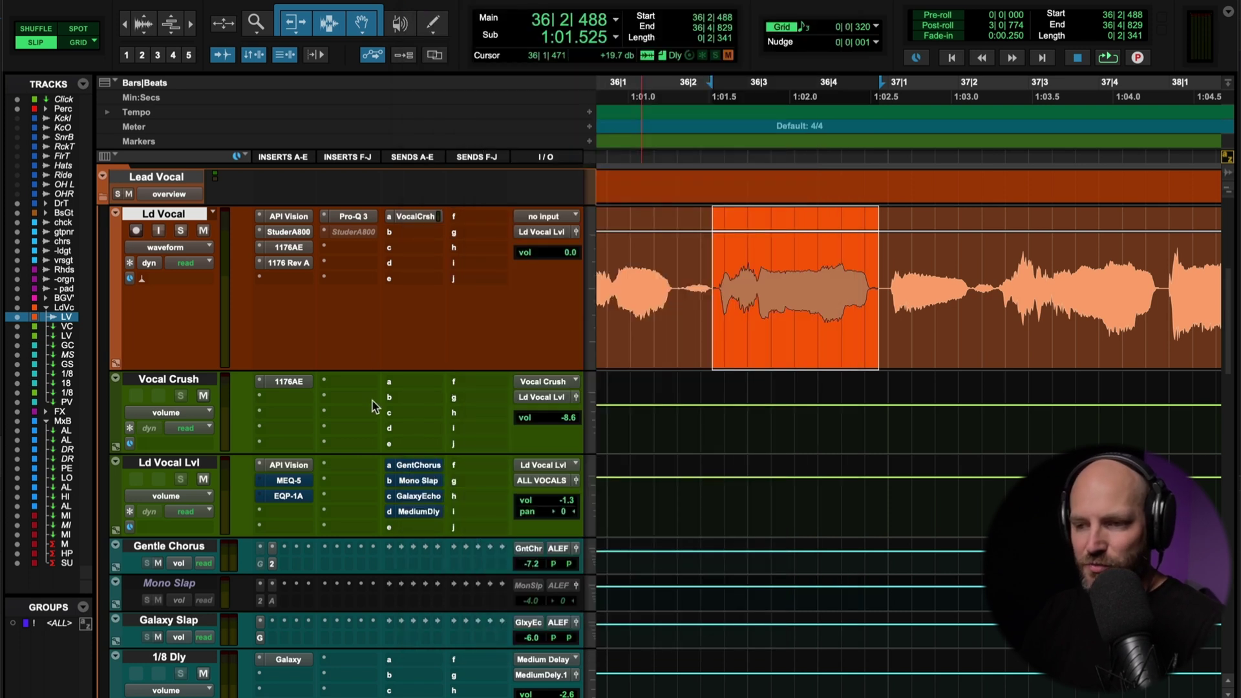
Open the Pultec MEQ-5 equalizer on the Ld Vocal Lvl track and briefly play the selected phrase with it bypassed
left_click(288, 481)
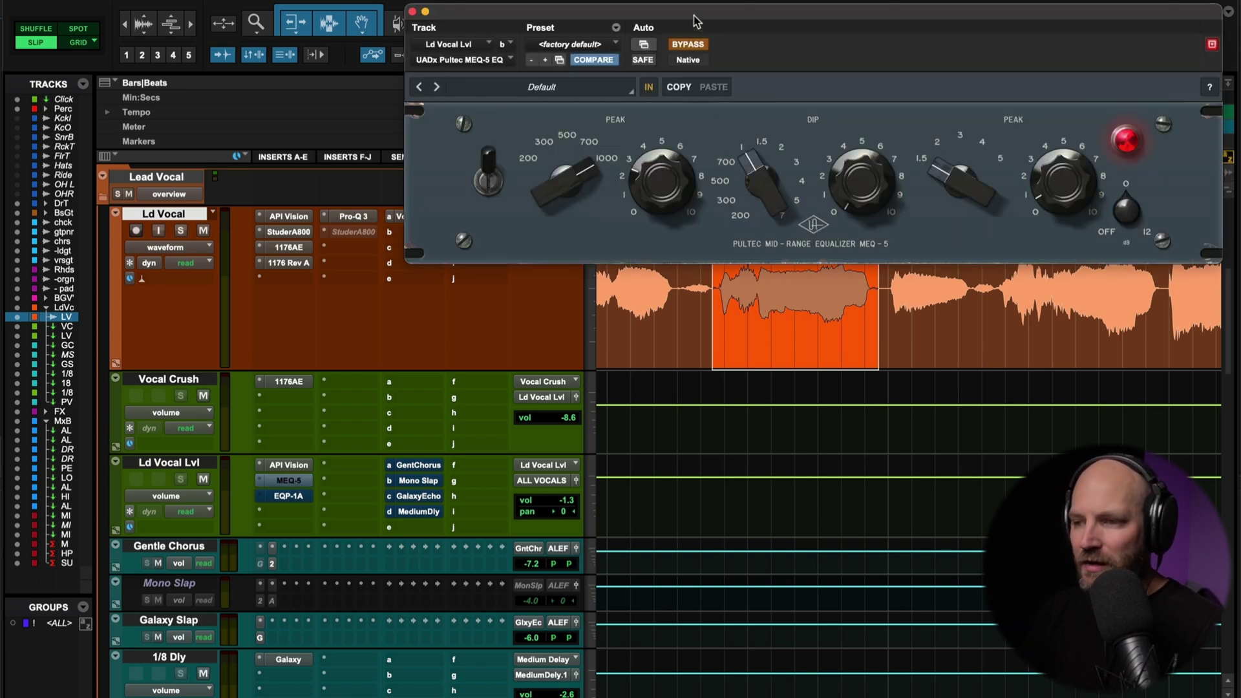
left_click_drag(695, 22, 565, 84)
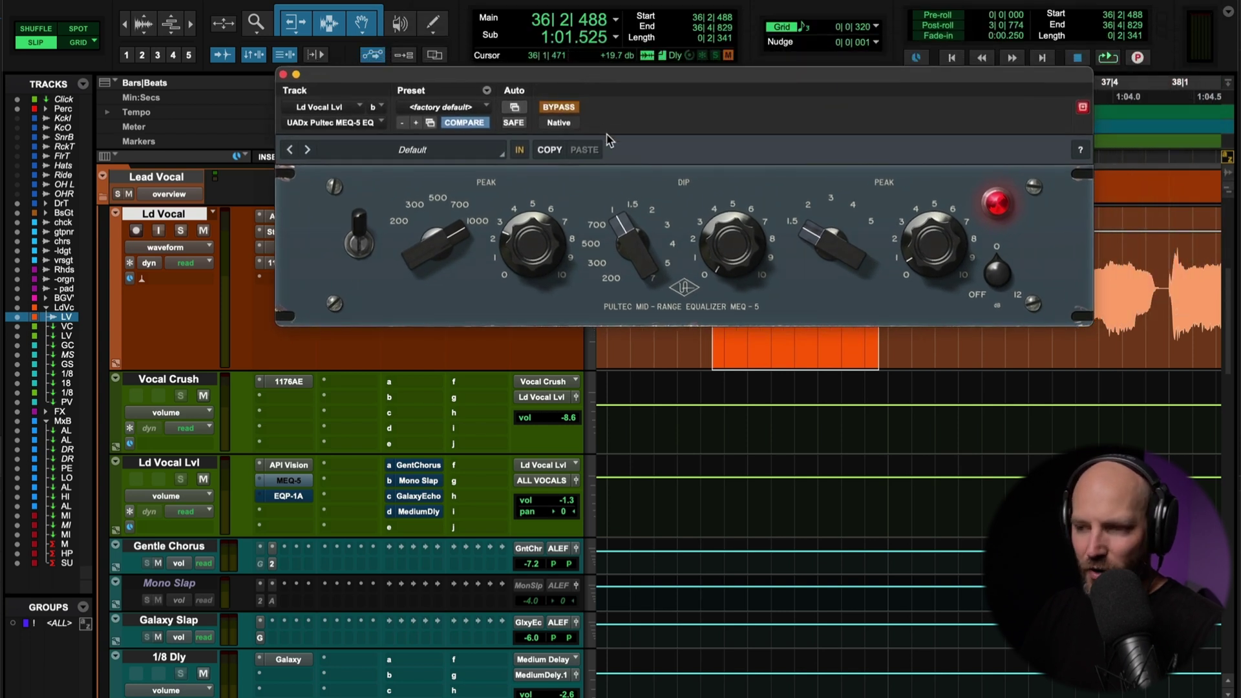
left_click(561, 108)
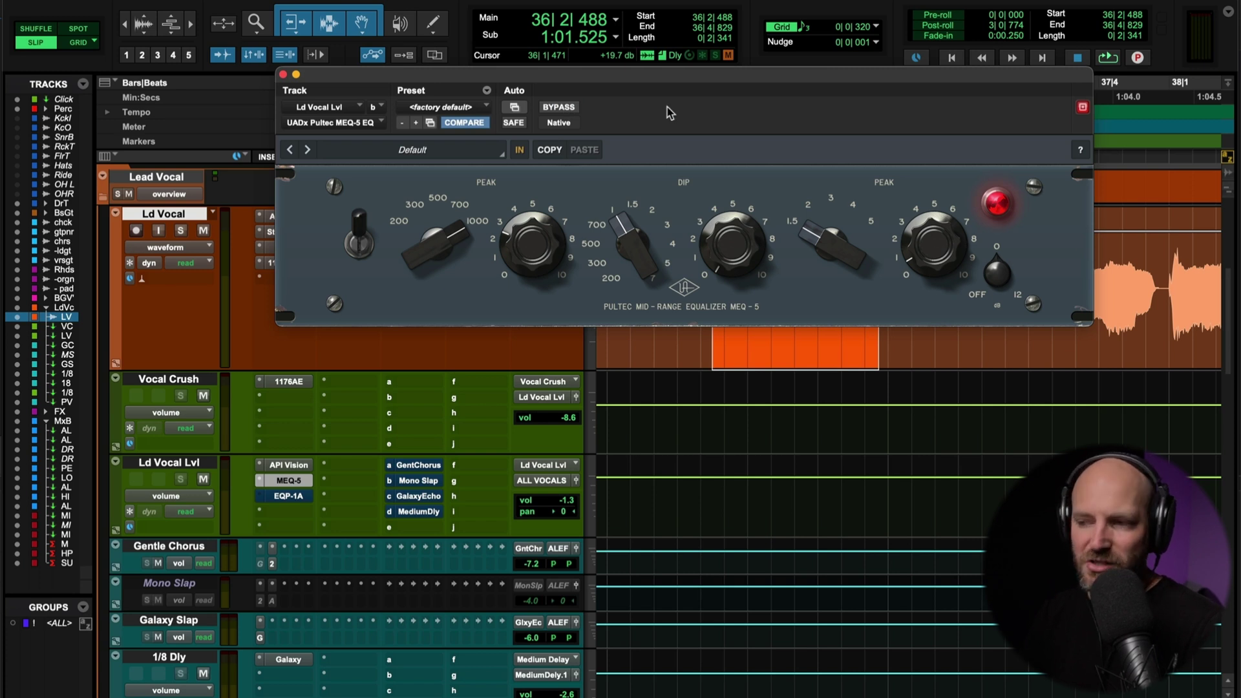
left_click(559, 108)
key("space")
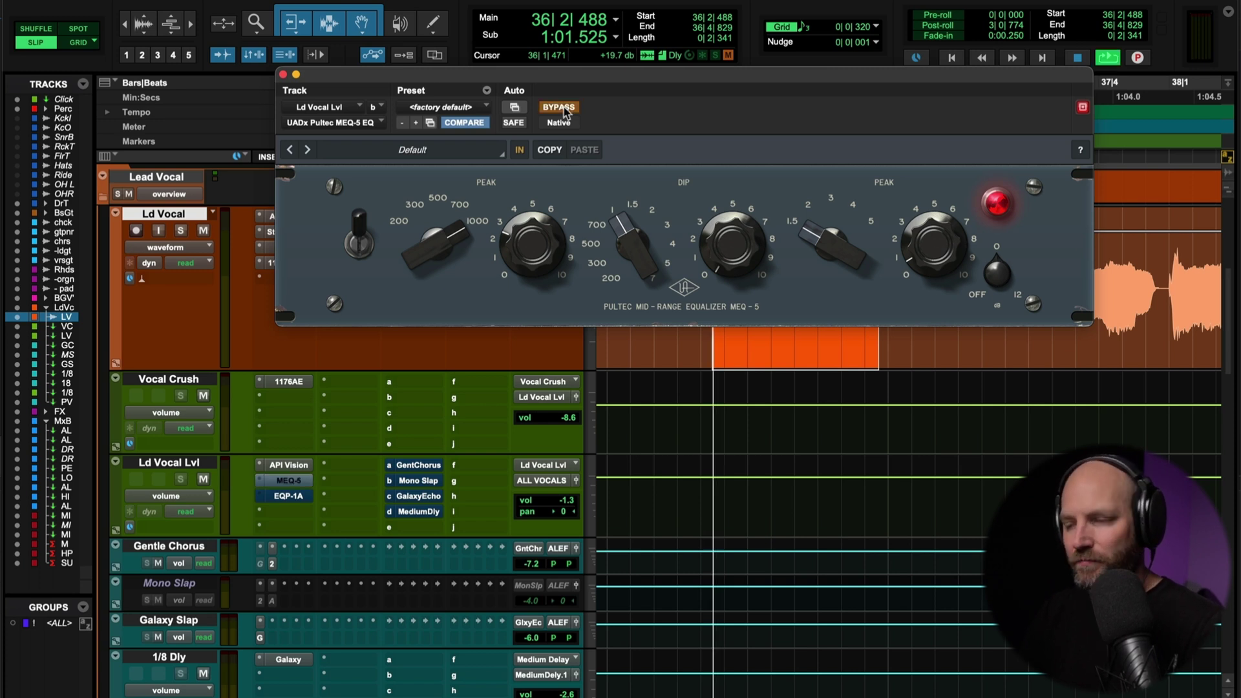
key("space")
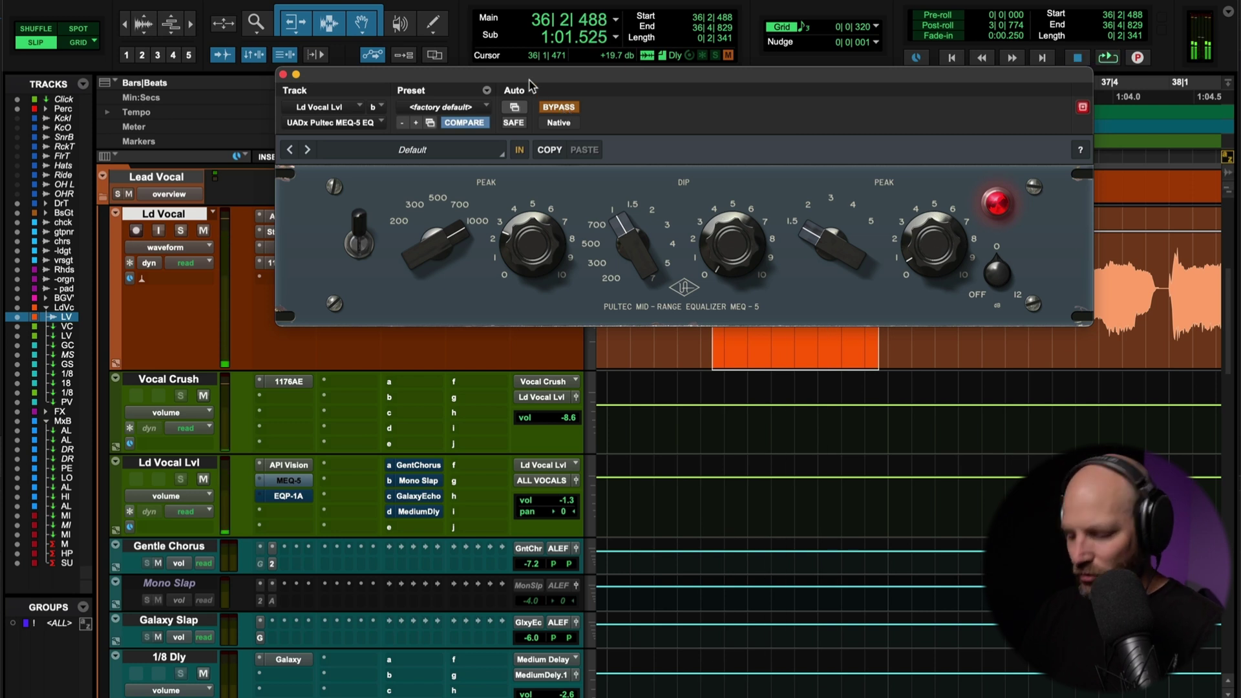
Compare the vocal from bar 35 with the MEQ-5 bypassed and active, leave the equalizer active and close it
key("KP_1")
key("space")
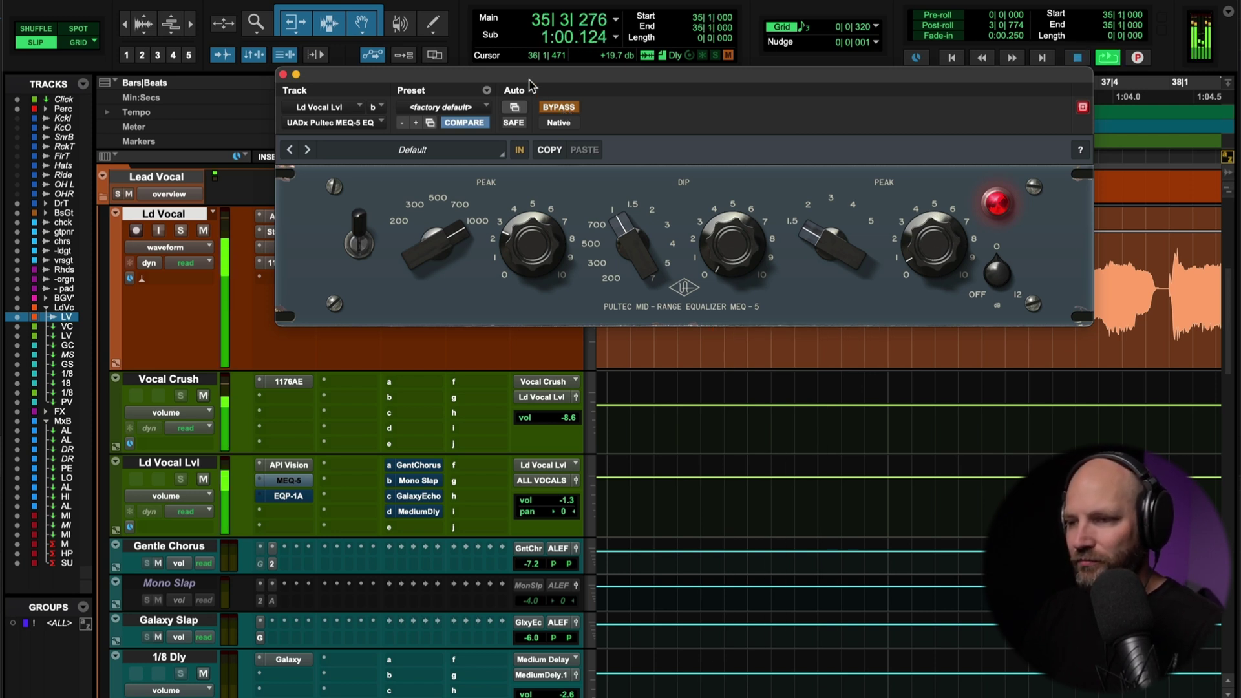
left_click(560, 107)
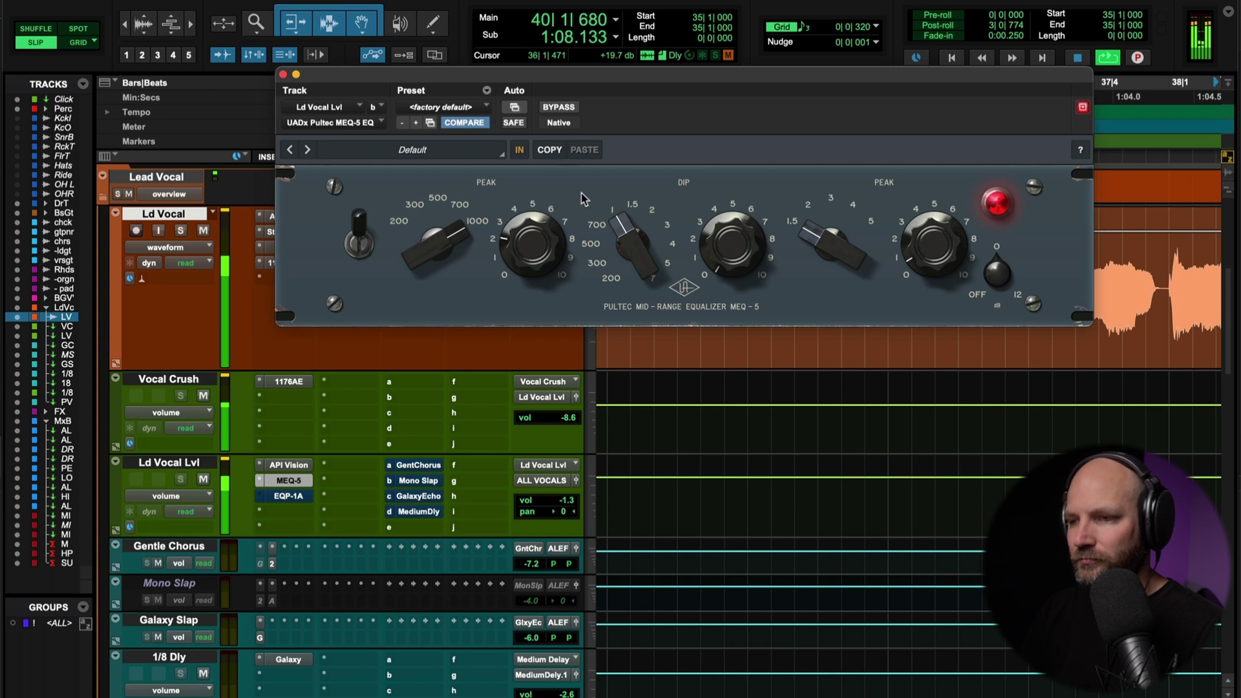
left_click(558, 109)
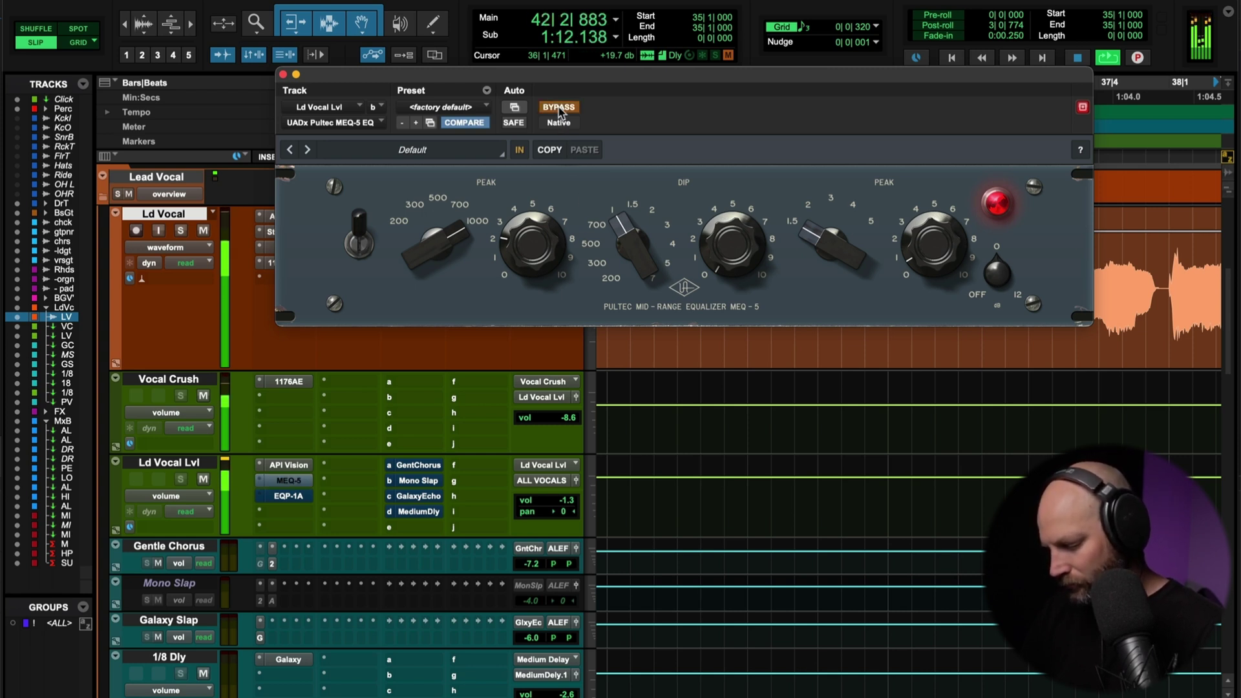
key("space")
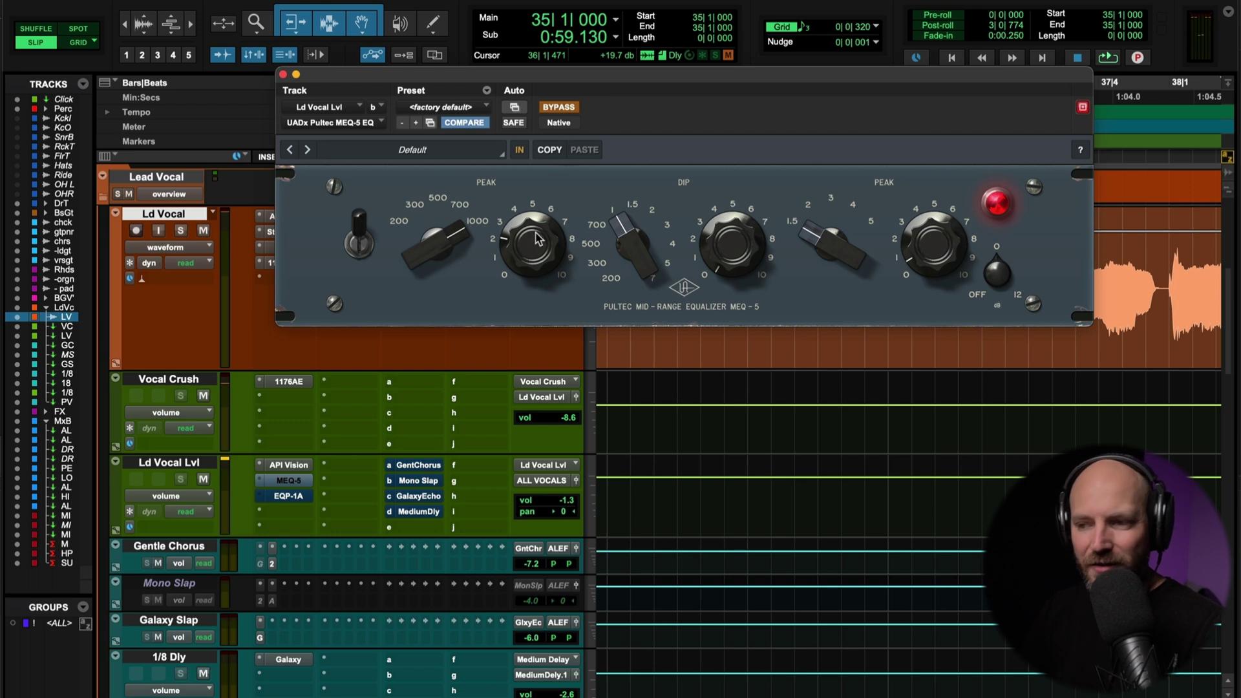
left_click(560, 109)
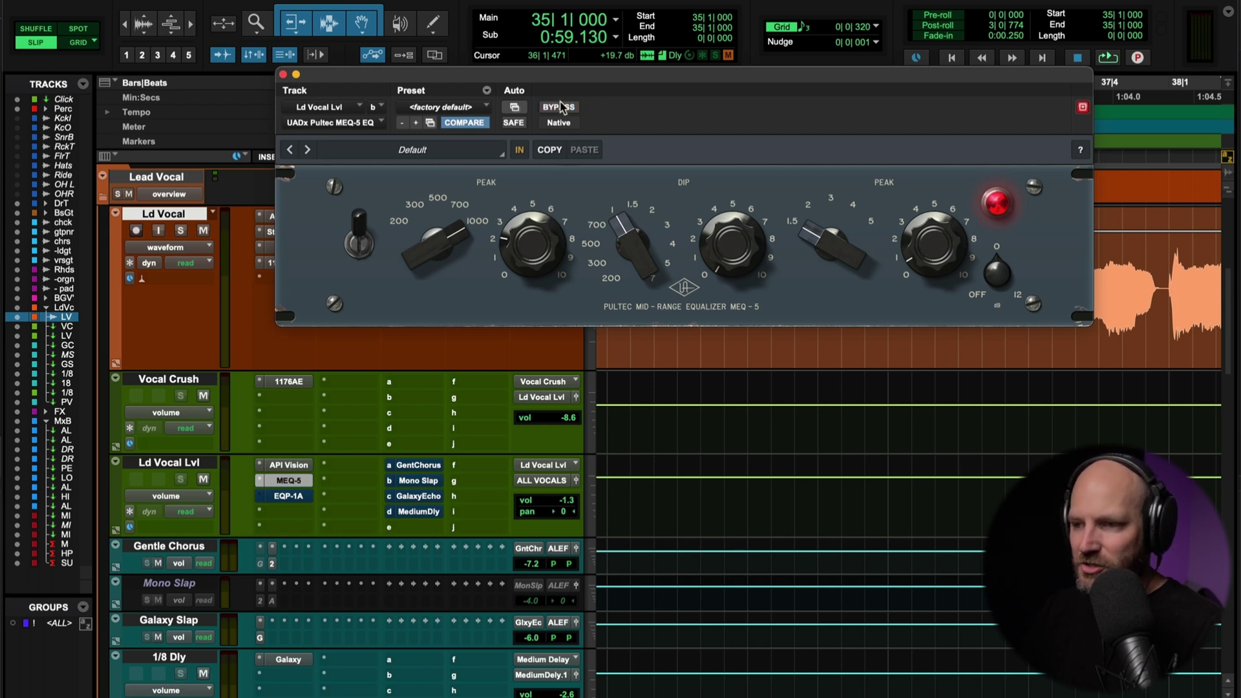
left_click(283, 74)
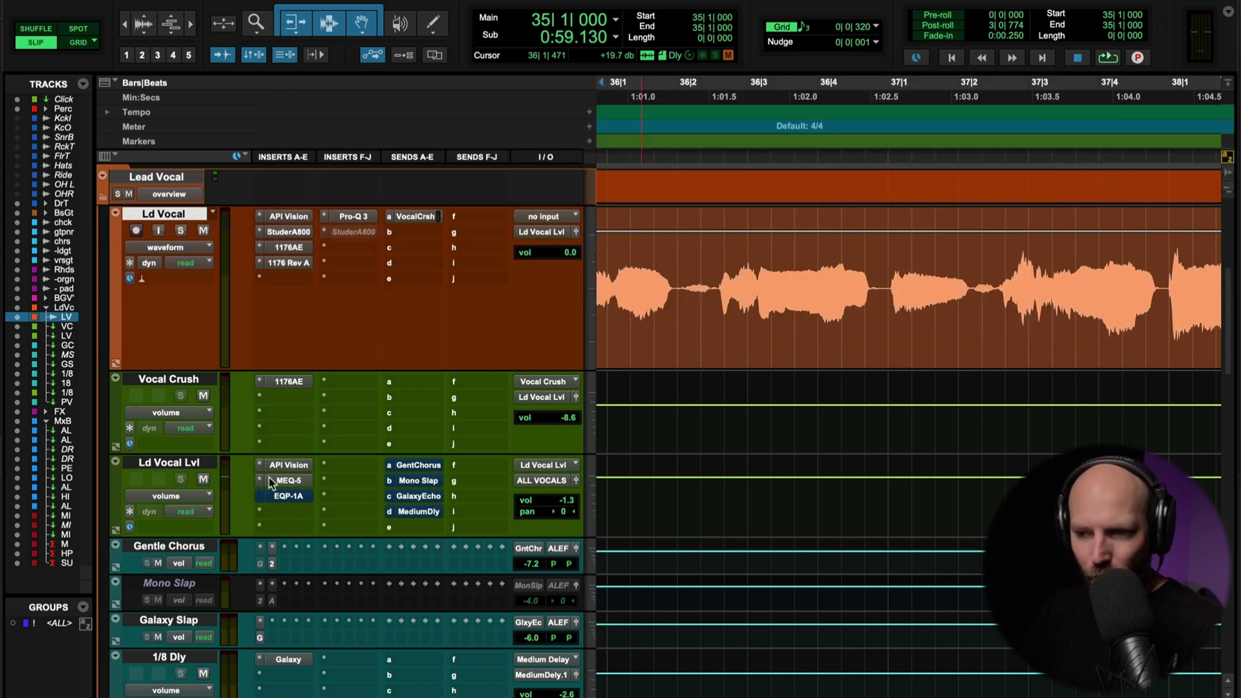
Open the Pultec EQP-1A equalizer on the Ld Vocal Lvl track and take it out of bypass
left_click(284, 496)
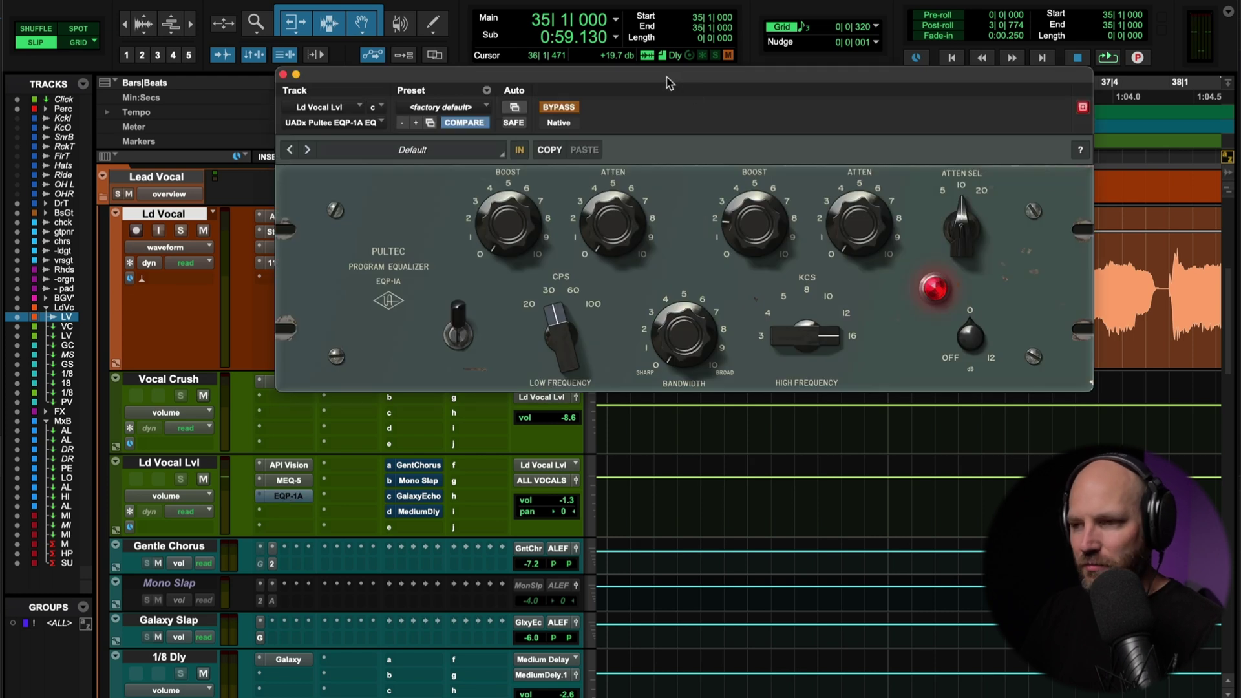
left_click_drag(667, 78, 643, 59)
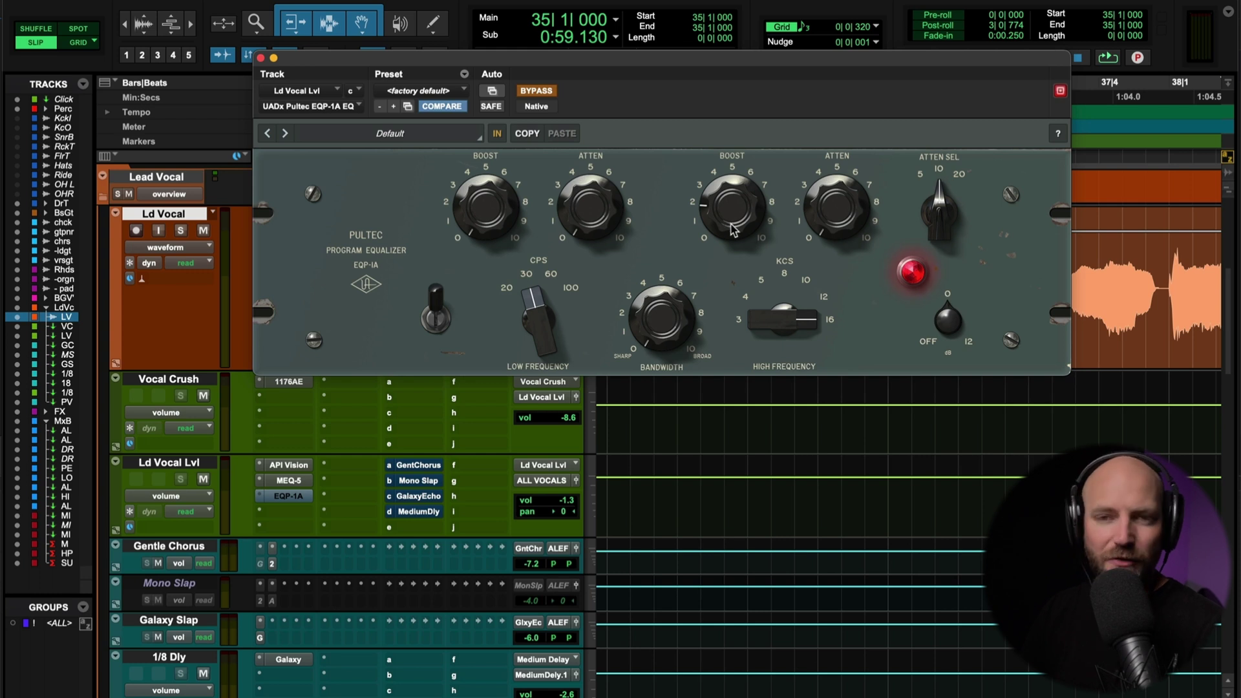
left_click(546, 93)
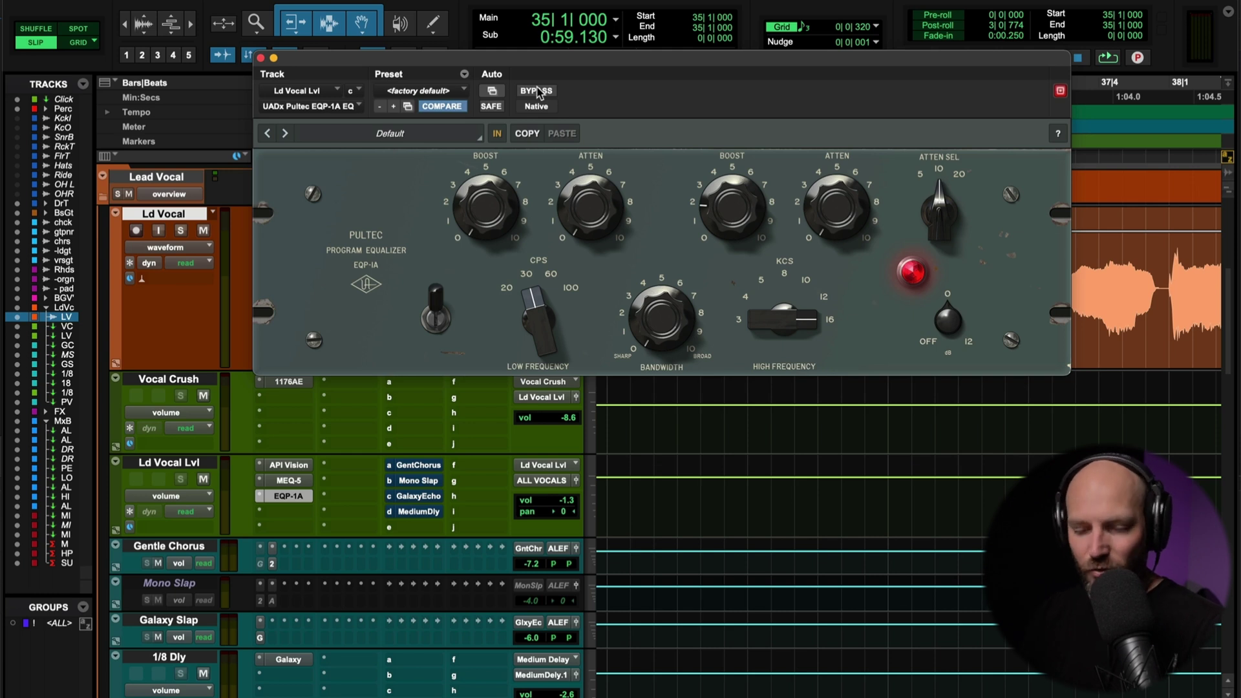
Compare the vocal from bar 35 with the EQP-1A active and bypassed, leave the equalizer active and close it
key("space")
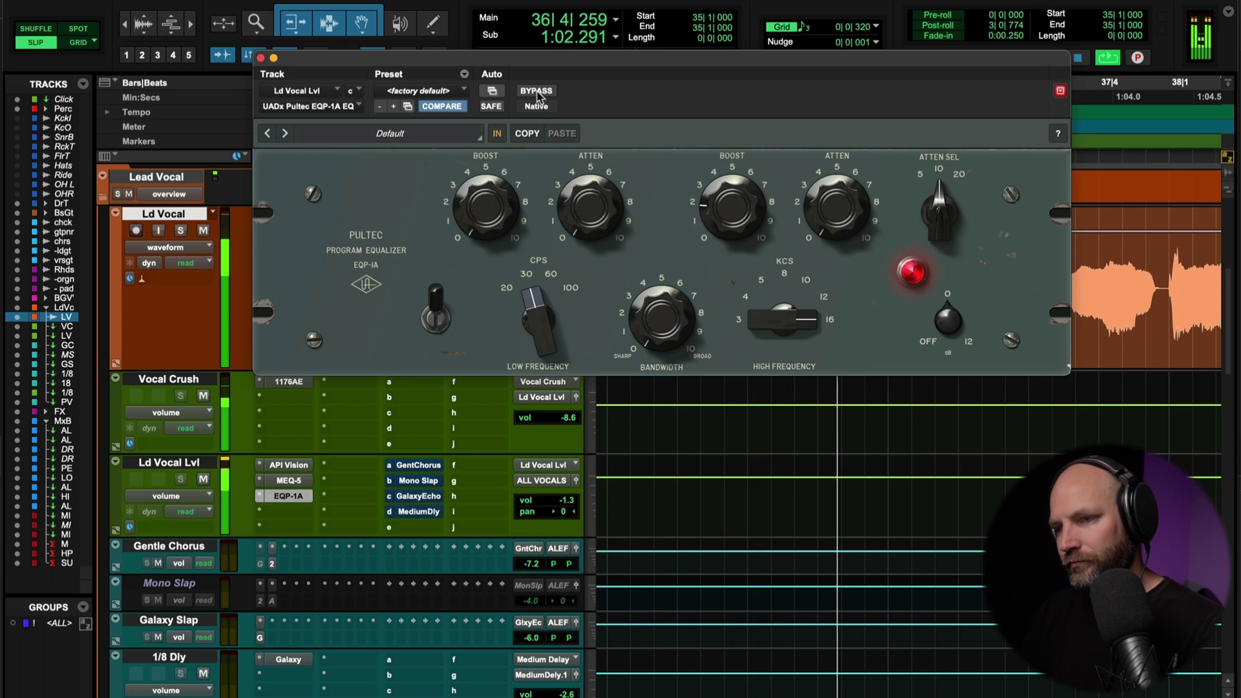
left_click(536, 93)
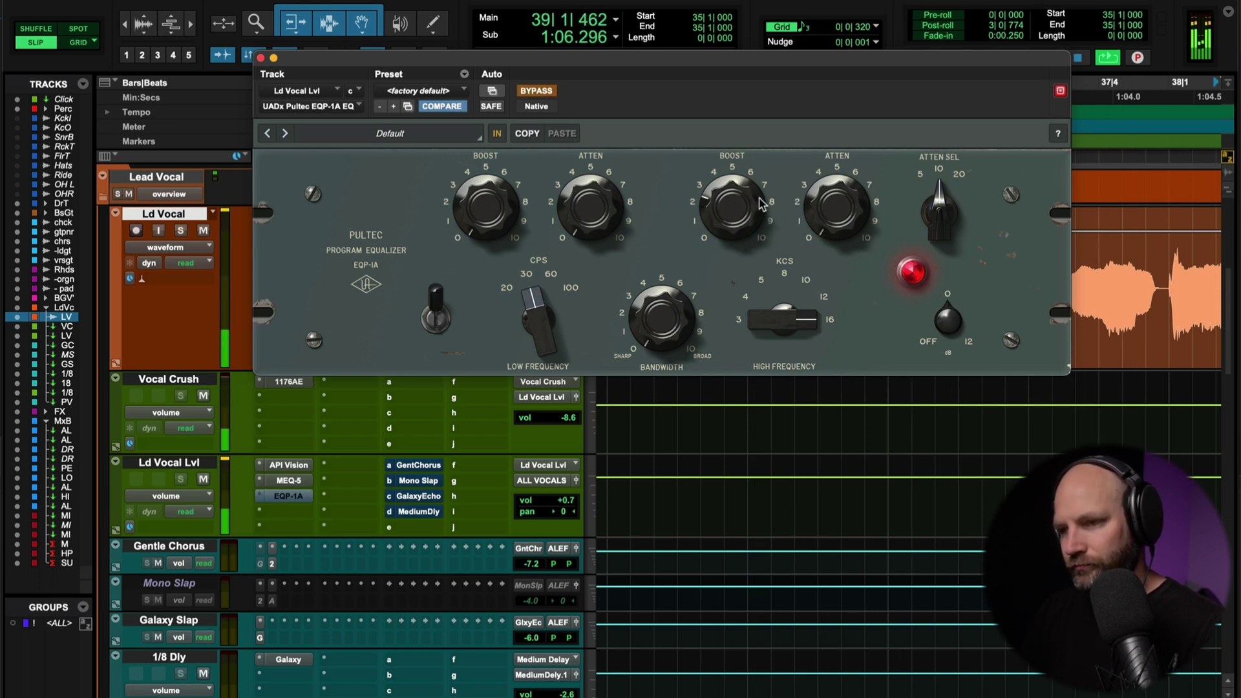
left_click(547, 92)
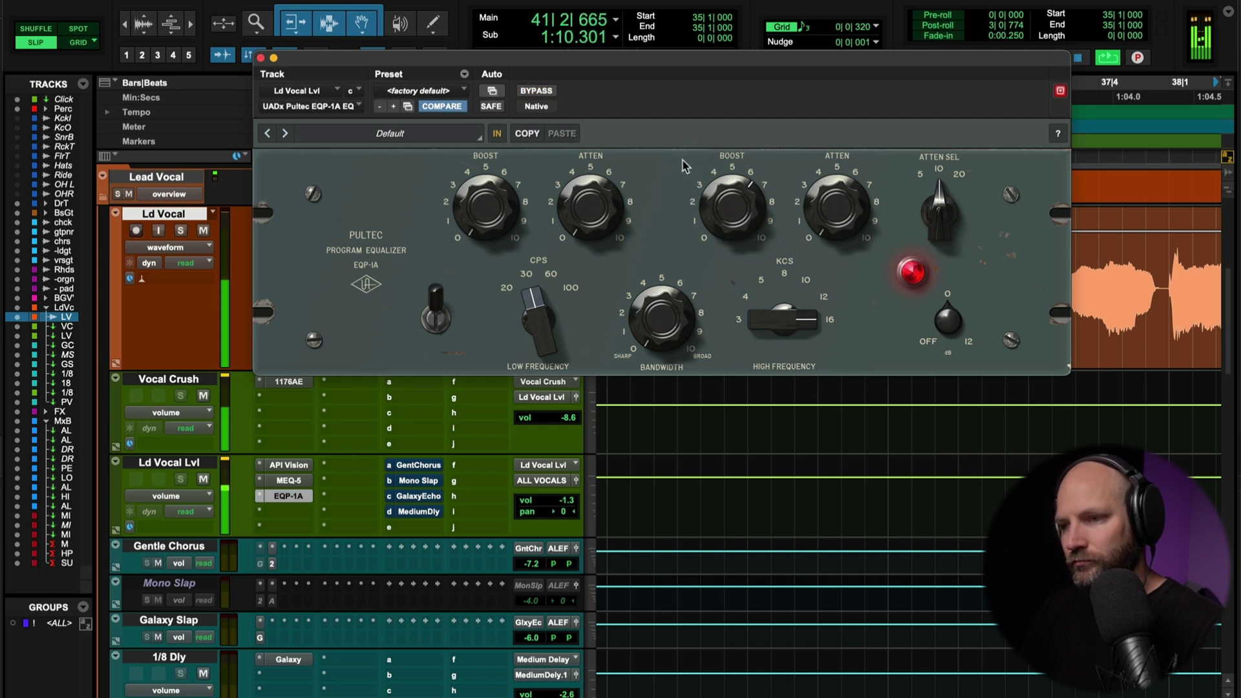
left_click_drag(681, 178, 681, 215)
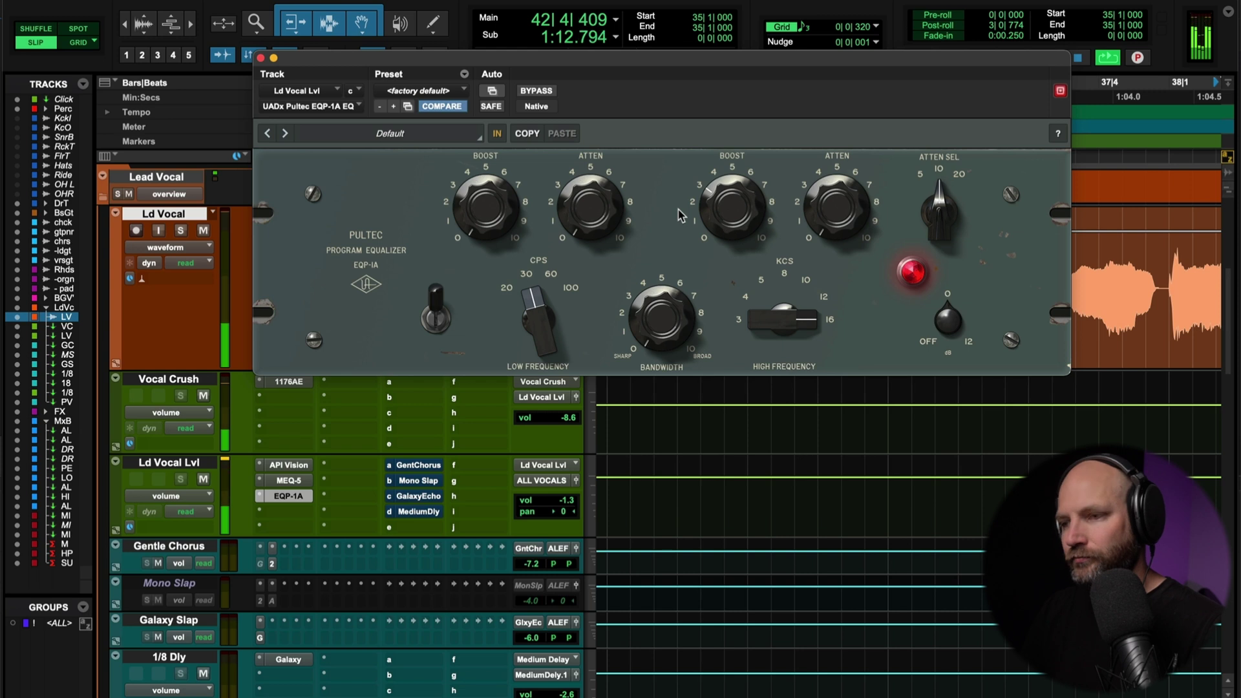
left_click(530, 94)
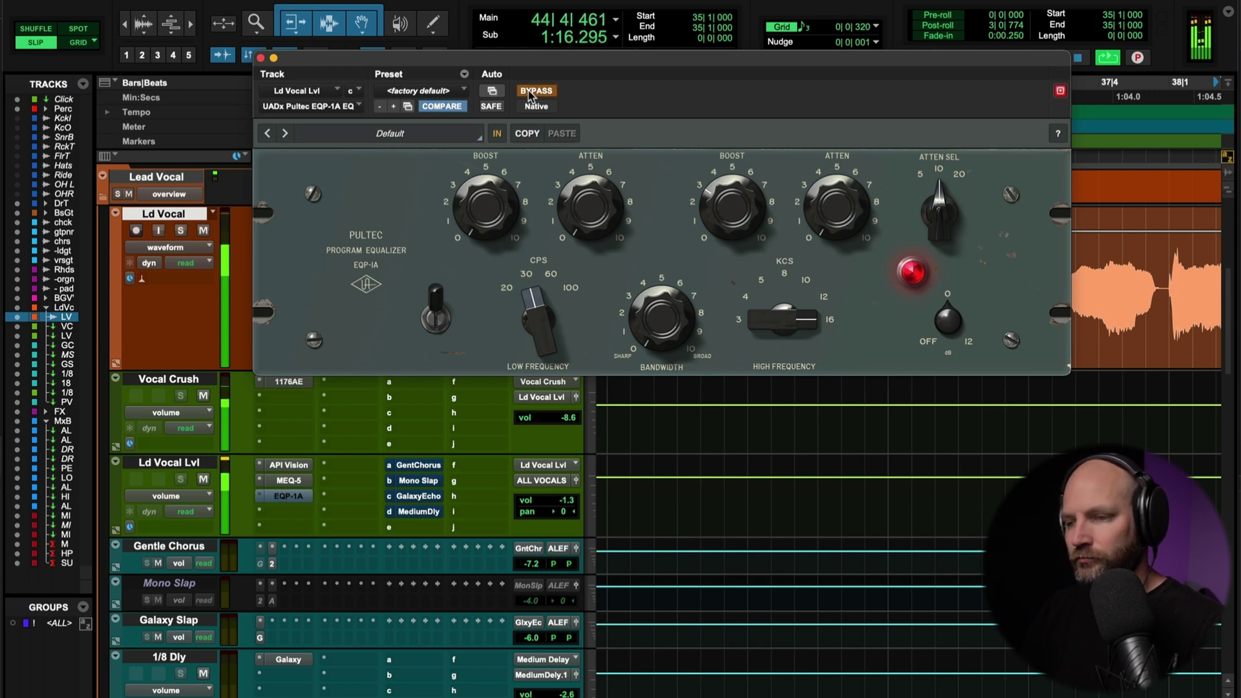
left_click(530, 94)
key("space")
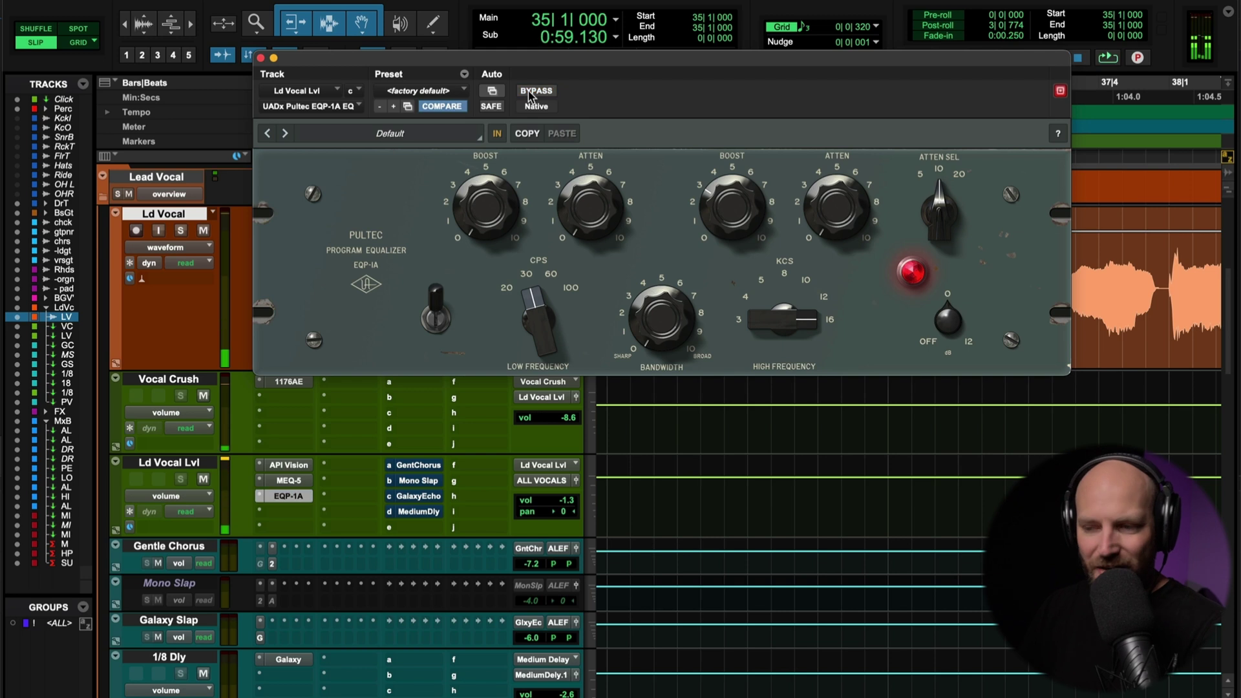
left_click(260, 59)
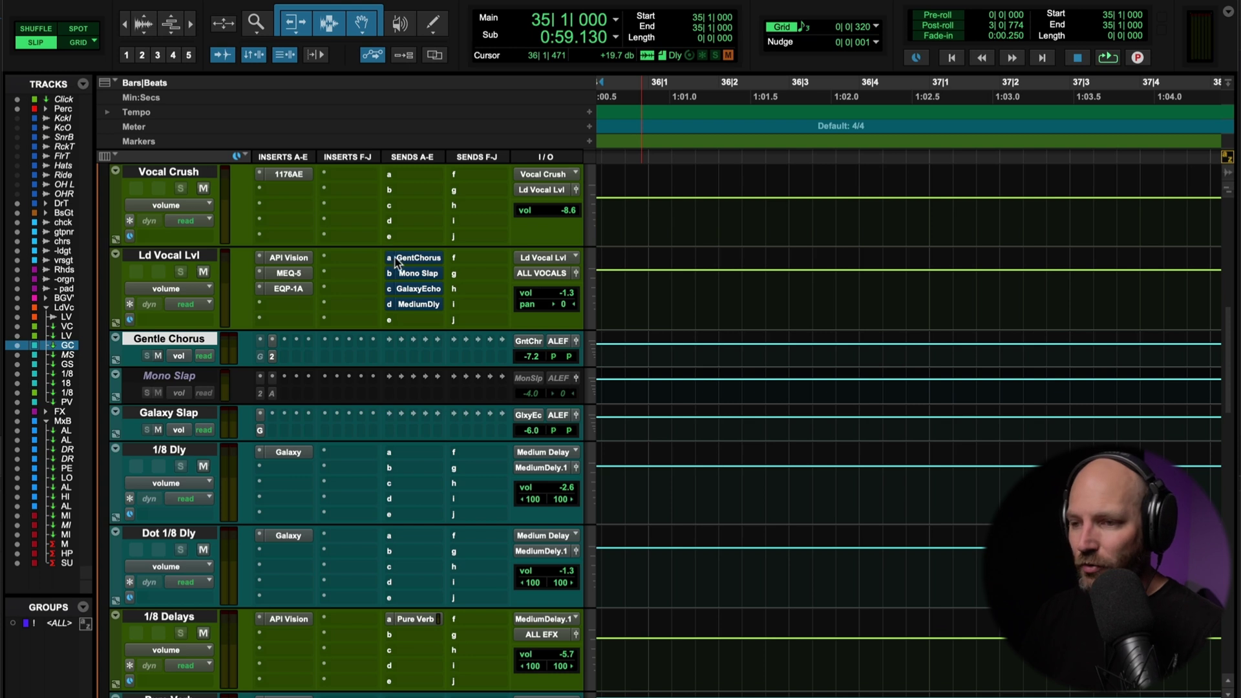
Place the playback start at the beginning of the lead vox-08 clip on the Ld Vocal track
scroll(346, 306, "up", 5)
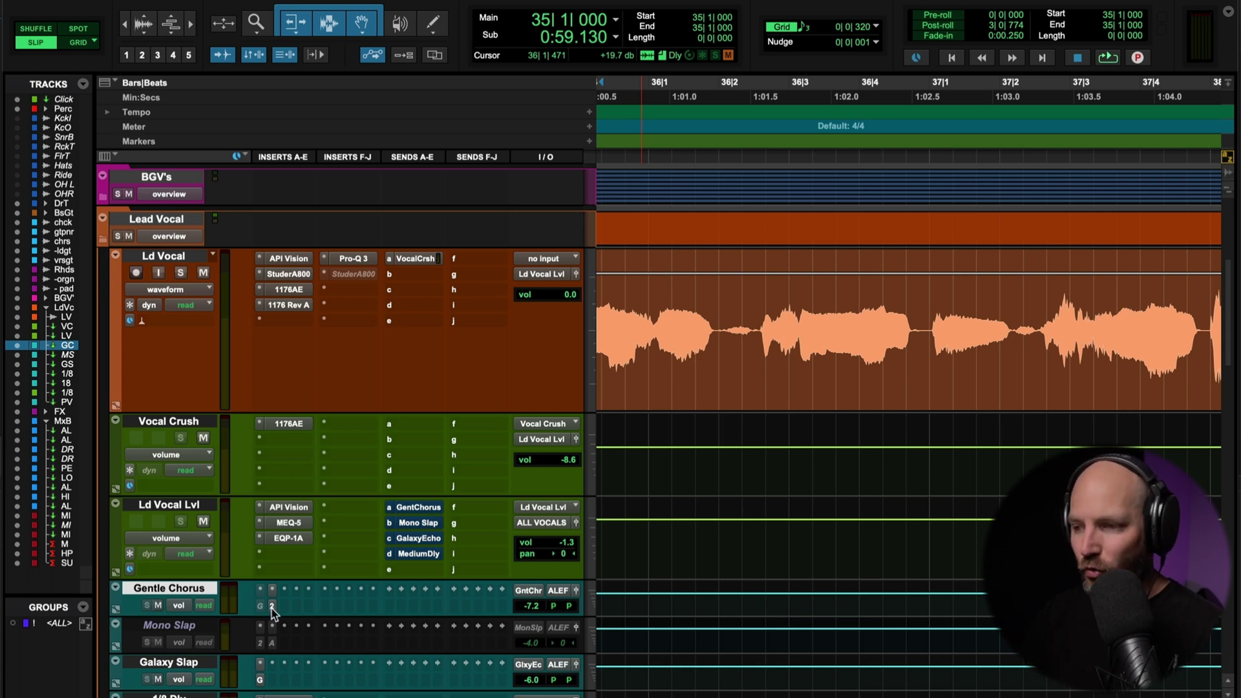
key("r")
key("r")
key("r")
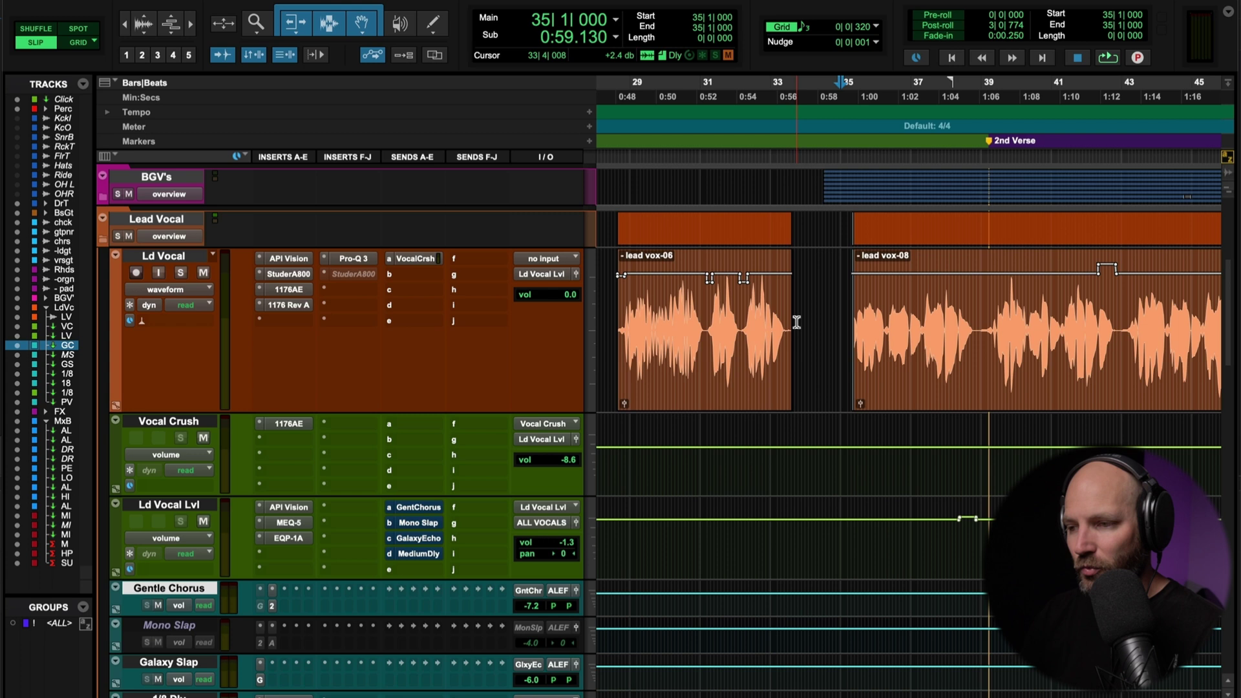
left_click(835, 313)
key("Tab")
key("t")
key("t")
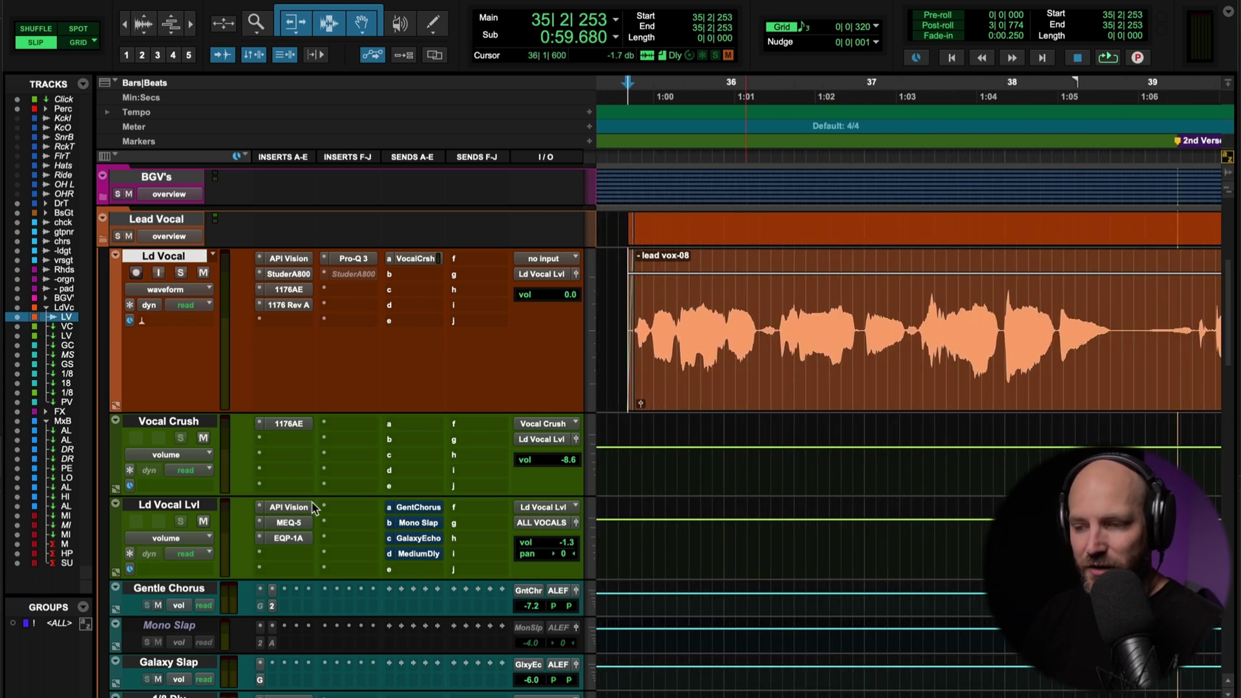
Open the Lexicon 224 reverb on the Gentle Chorus track, try the pitch shift in its hidden controls and close it
left_click(272, 607)
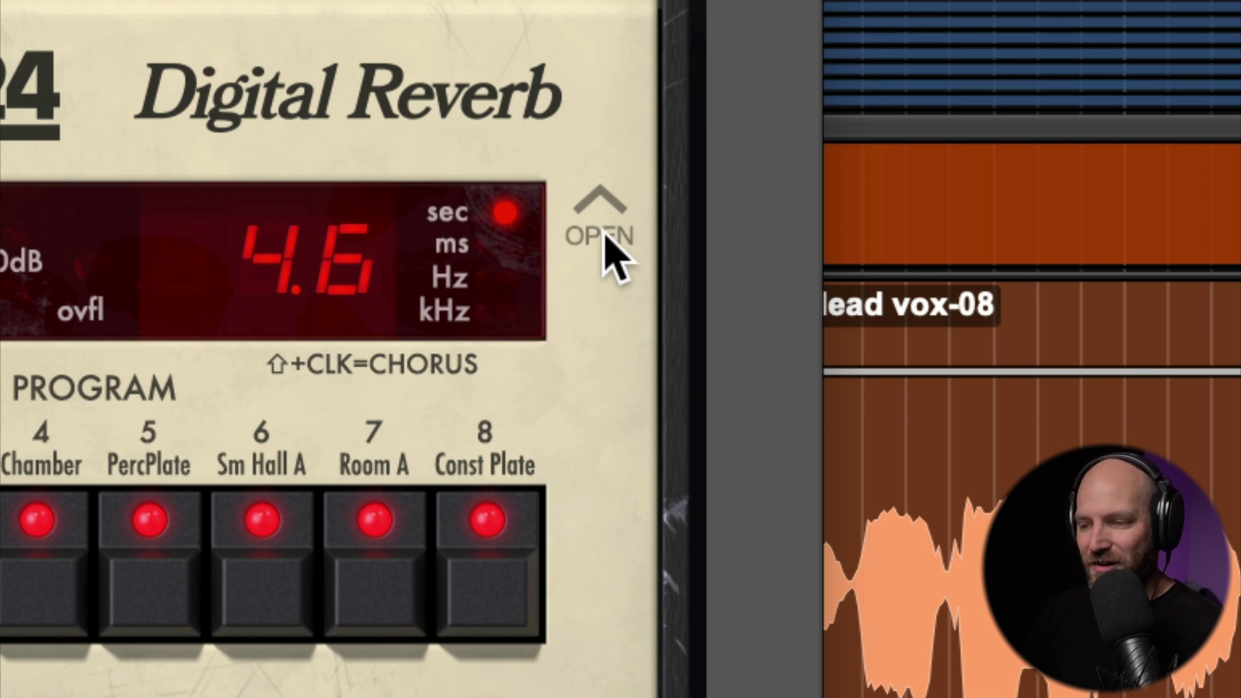
left_click(605, 226)
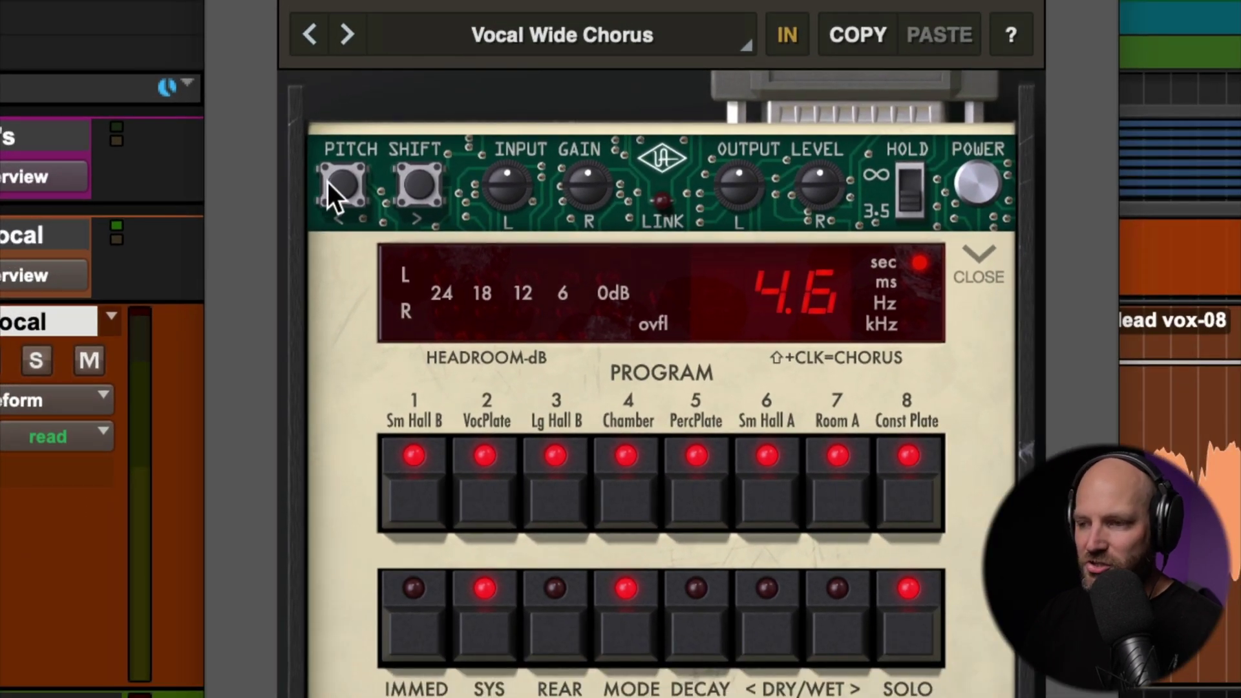
left_click(328, 182)
left_click(416, 181)
left_click(351, 177)
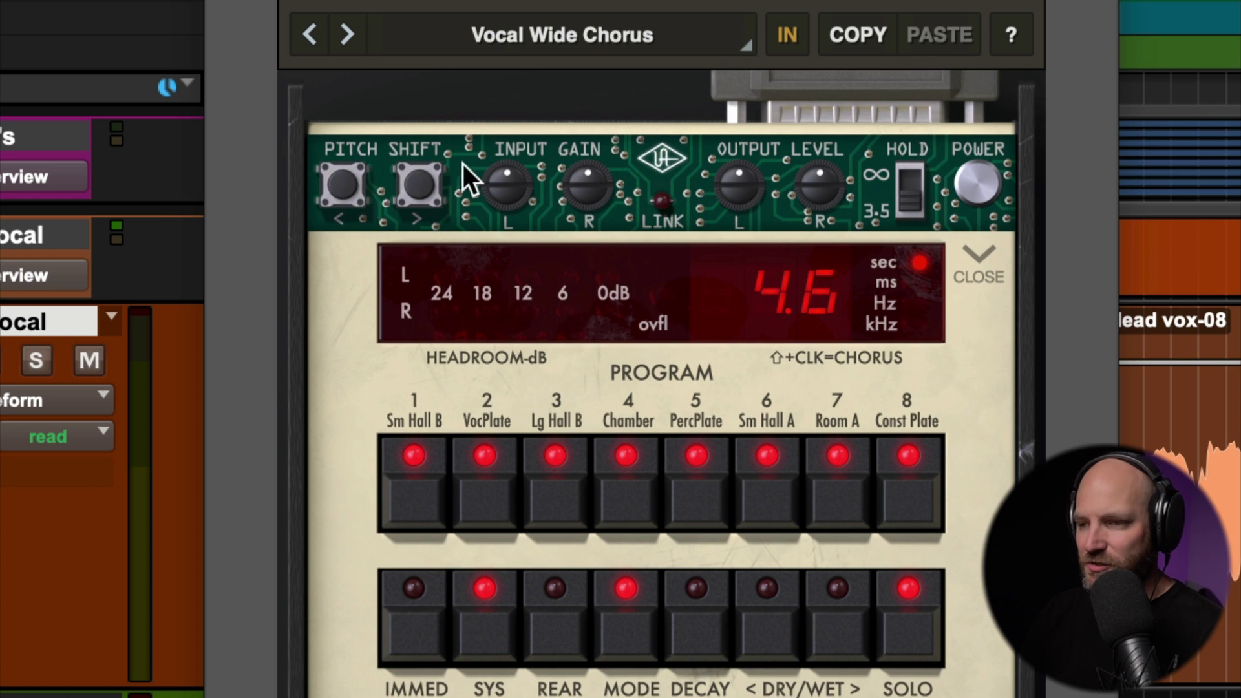
left_click(424, 179)
left_click(354, 176)
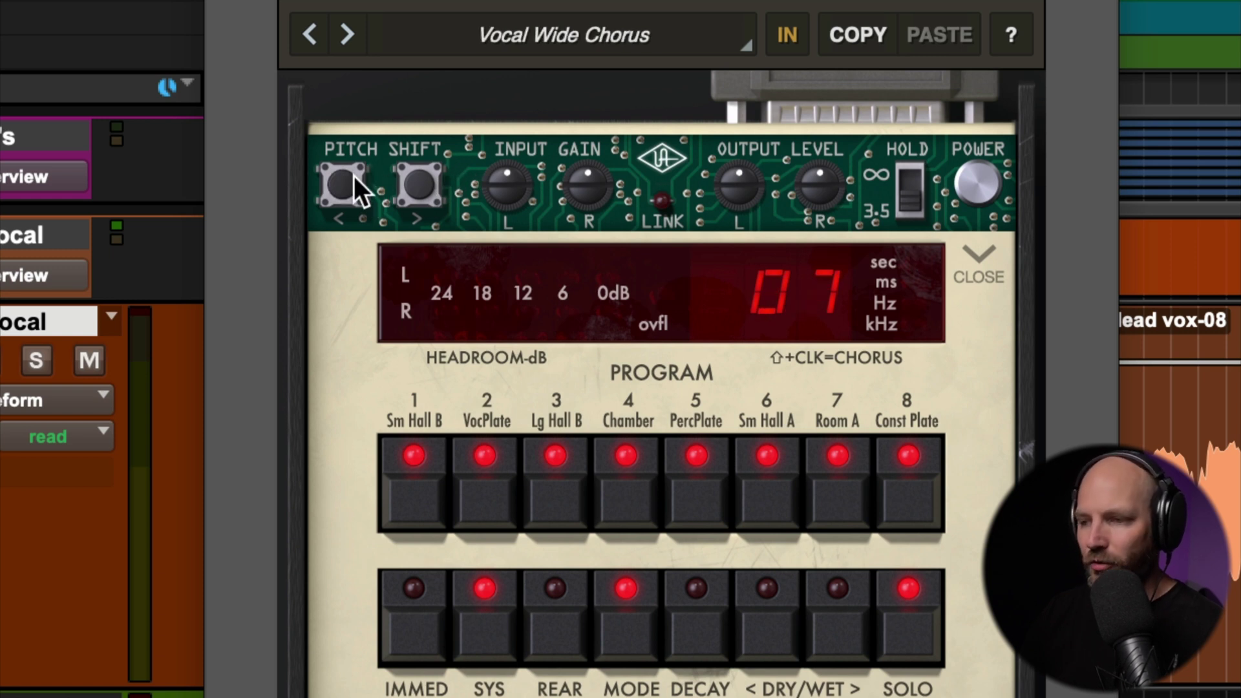
left_click(394, 180)
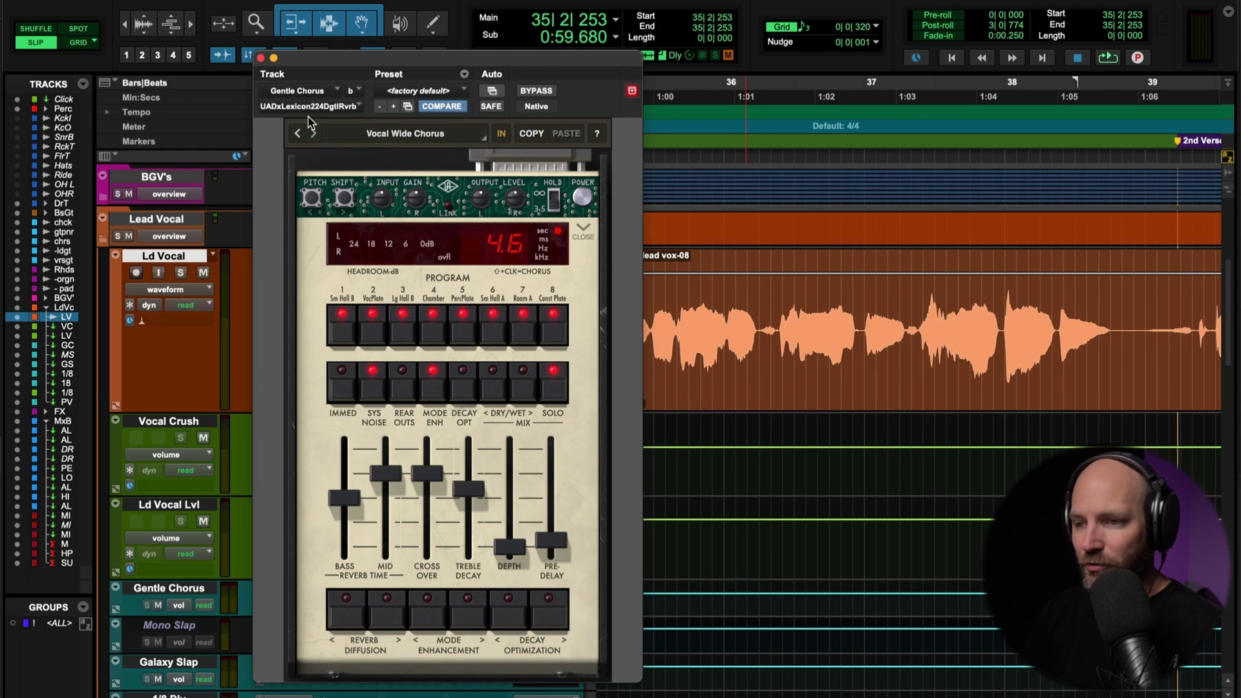
left_click(261, 58)
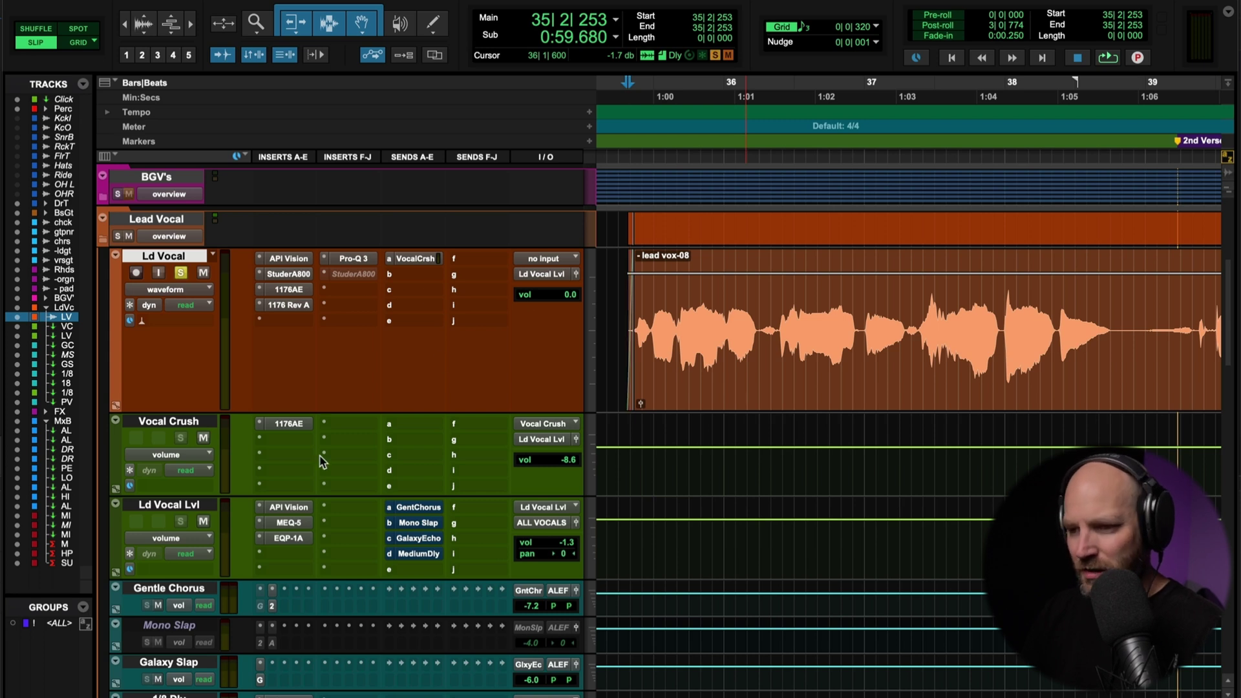
Unmute the Gentle Chorus send on Ld Vocal Lvl and raise its level to +1.6 dB while auditioning the phrase
left_click(419, 508)
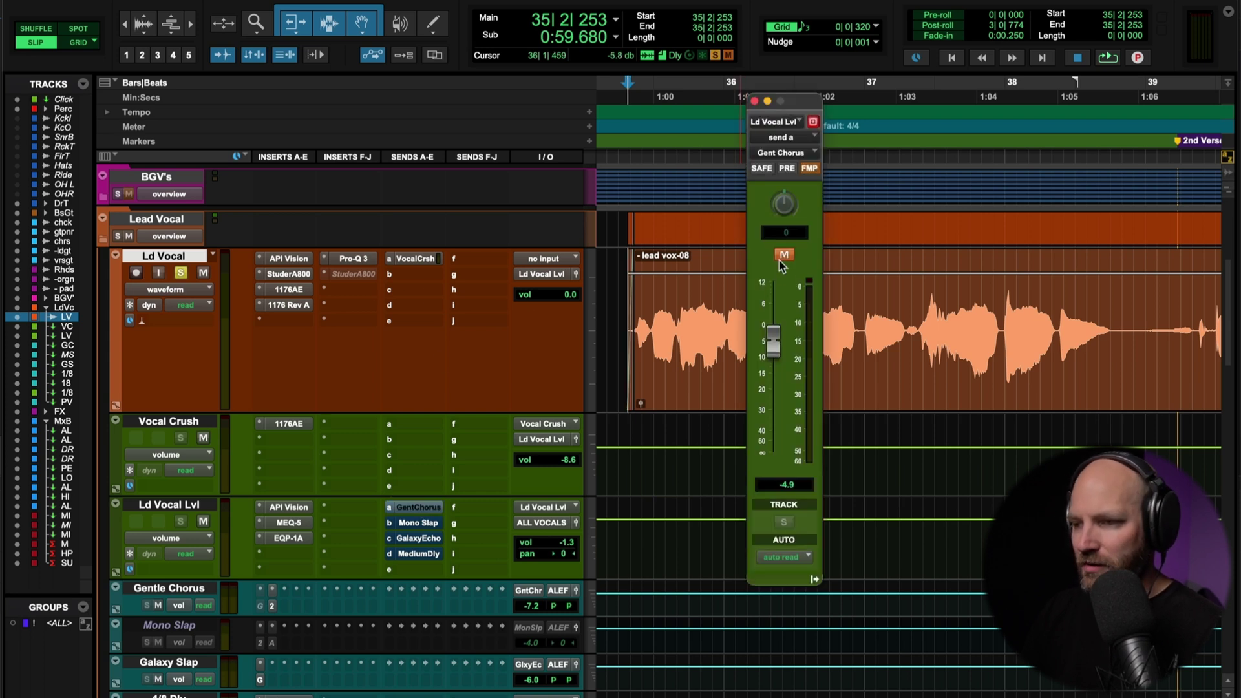
left_click(784, 256)
key("space")
mouse_move(772, 340)
left_mouse_down()
mouse_move(773, 462)
mouse_move(770, 317)
mouse_move(772, 329)
left_mouse_up()
key("space")
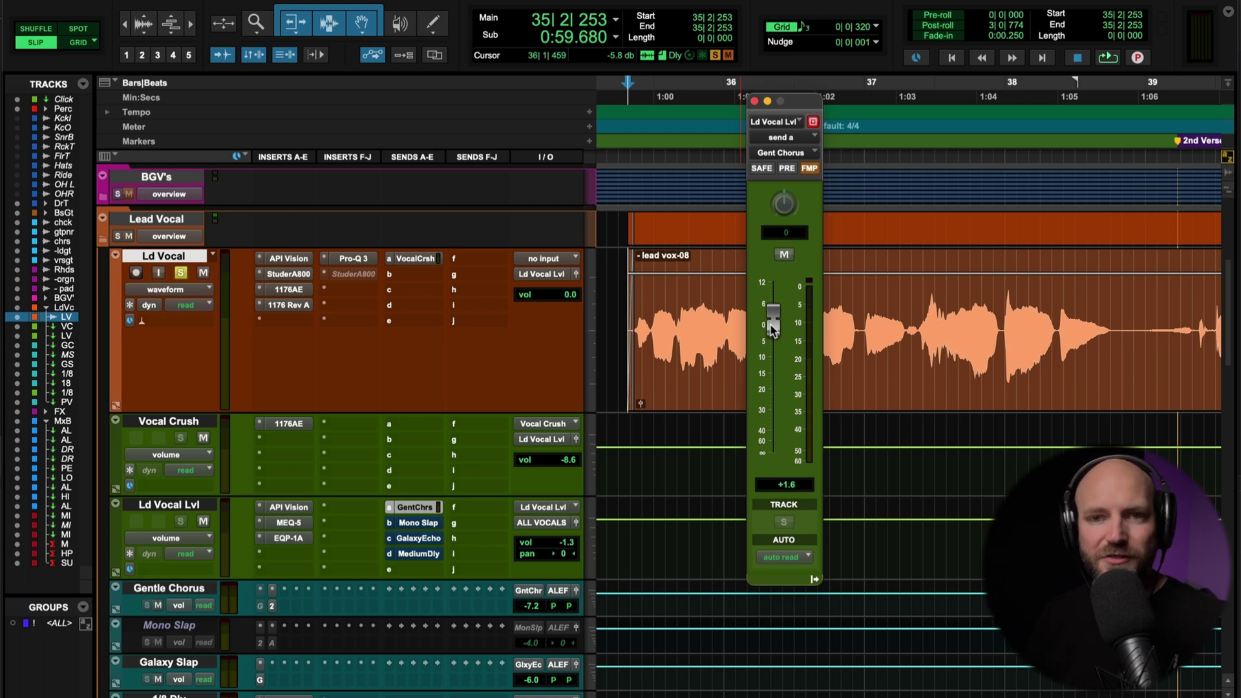
Lower the Gentle Chorus send to -5.4 dB, replay the phrase briefly and close the send window
mouse_move(773, 326)
left_mouse_down()
mouse_move(773, 452)
mouse_move(773, 348)
left_mouse_up()
key("space")
key("space")
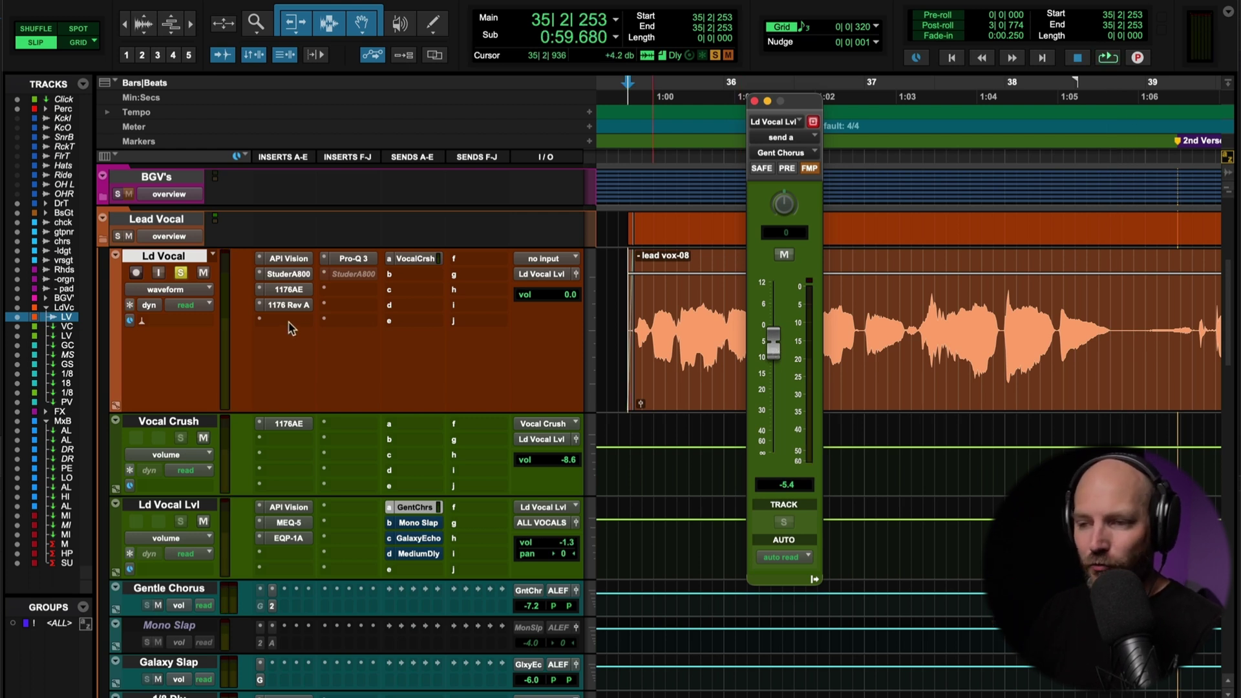
left_click(755, 102)
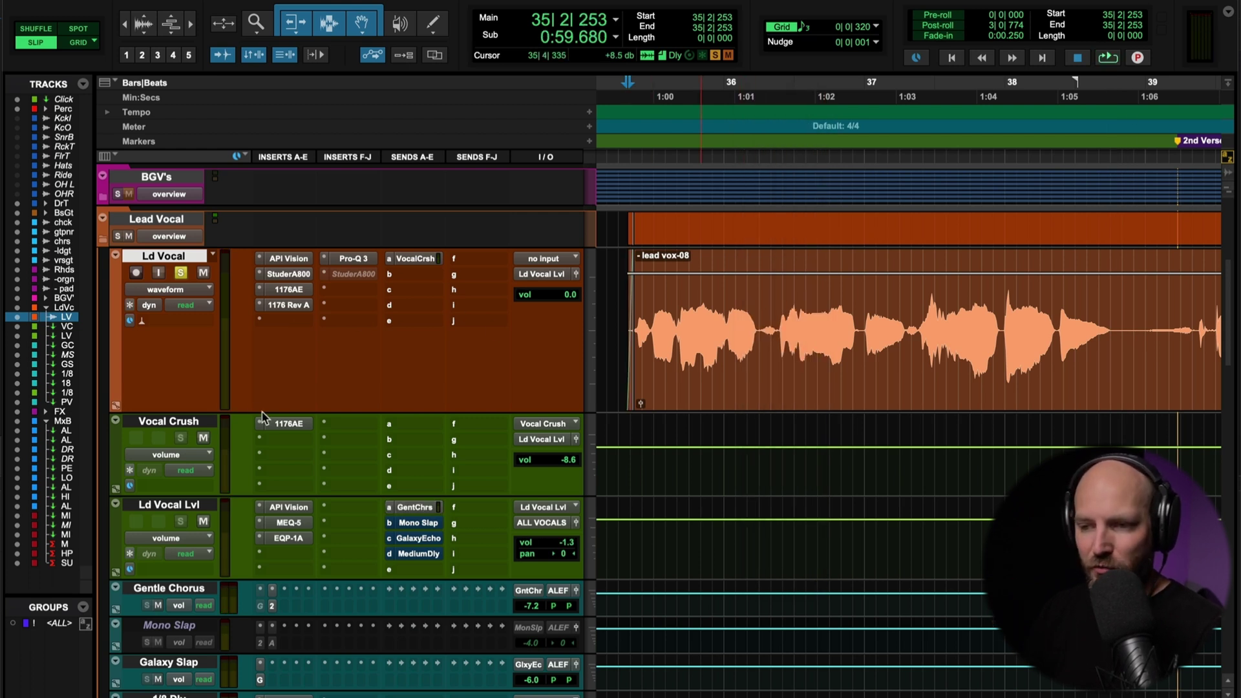
Open the Galaxy Tape Echo on the Galaxy Slap track to examine its Warm Medium Echo settings, and close it
scroll(259, 411, "down", 1)
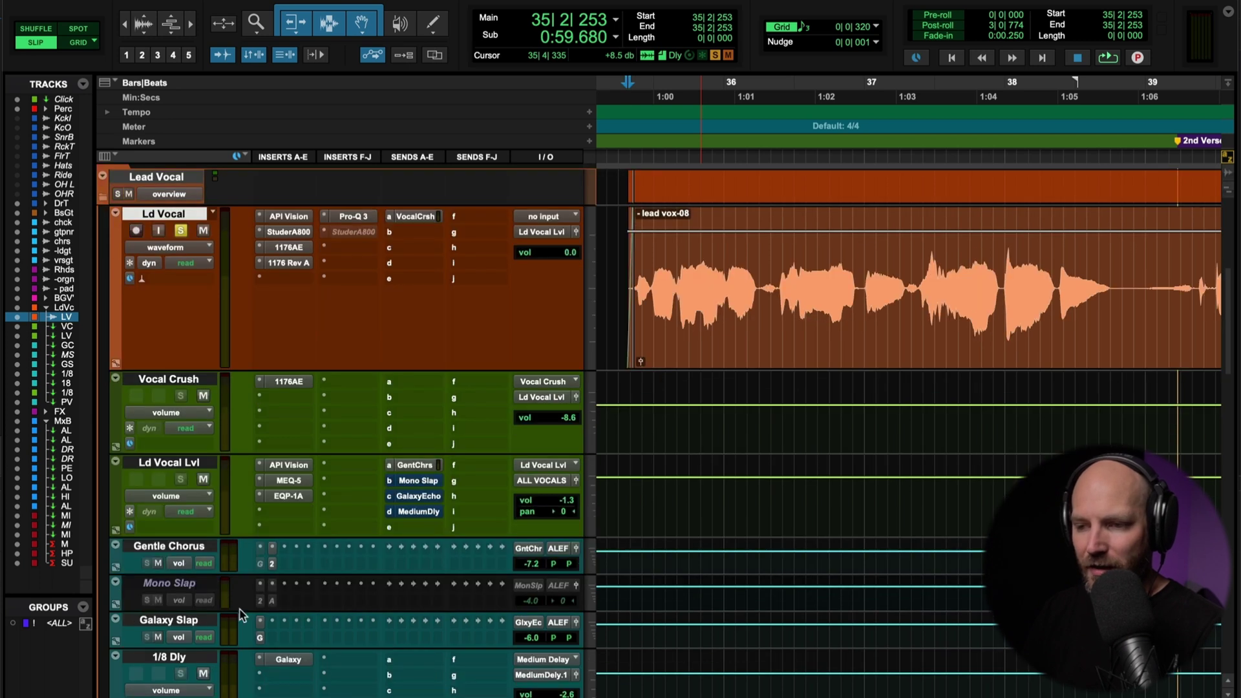
left_click(167, 621)
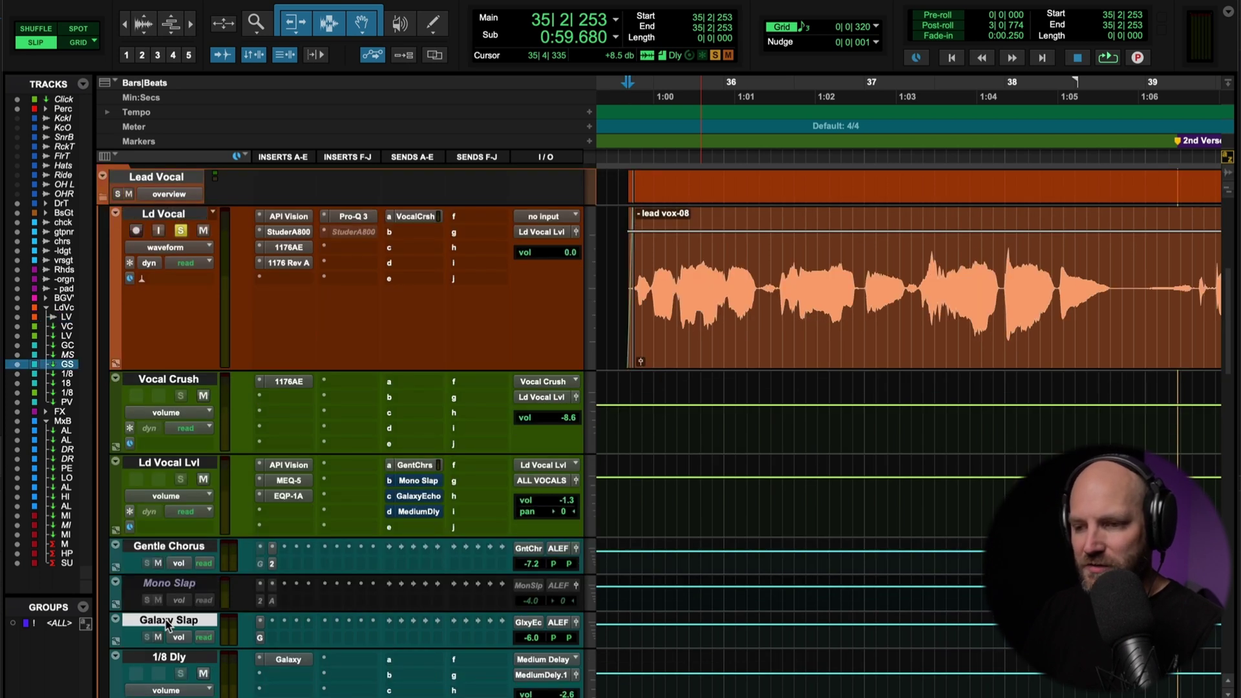
left_click(260, 624)
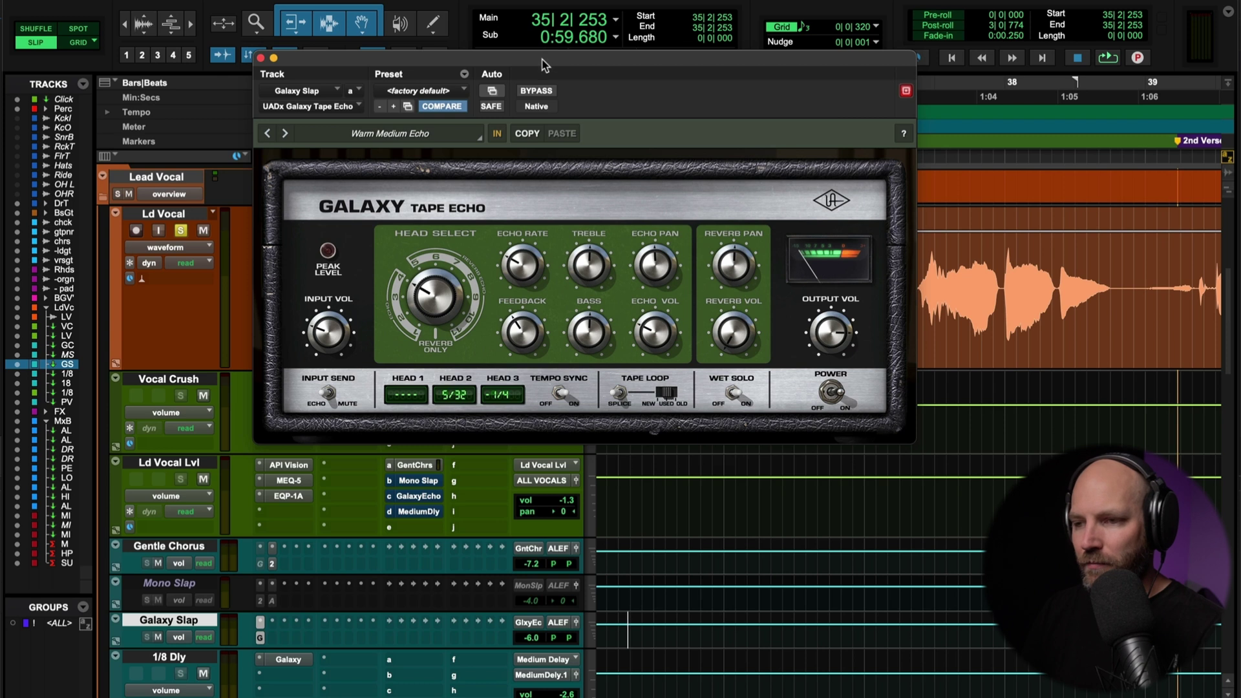
left_click_drag(542, 60, 623, 90)
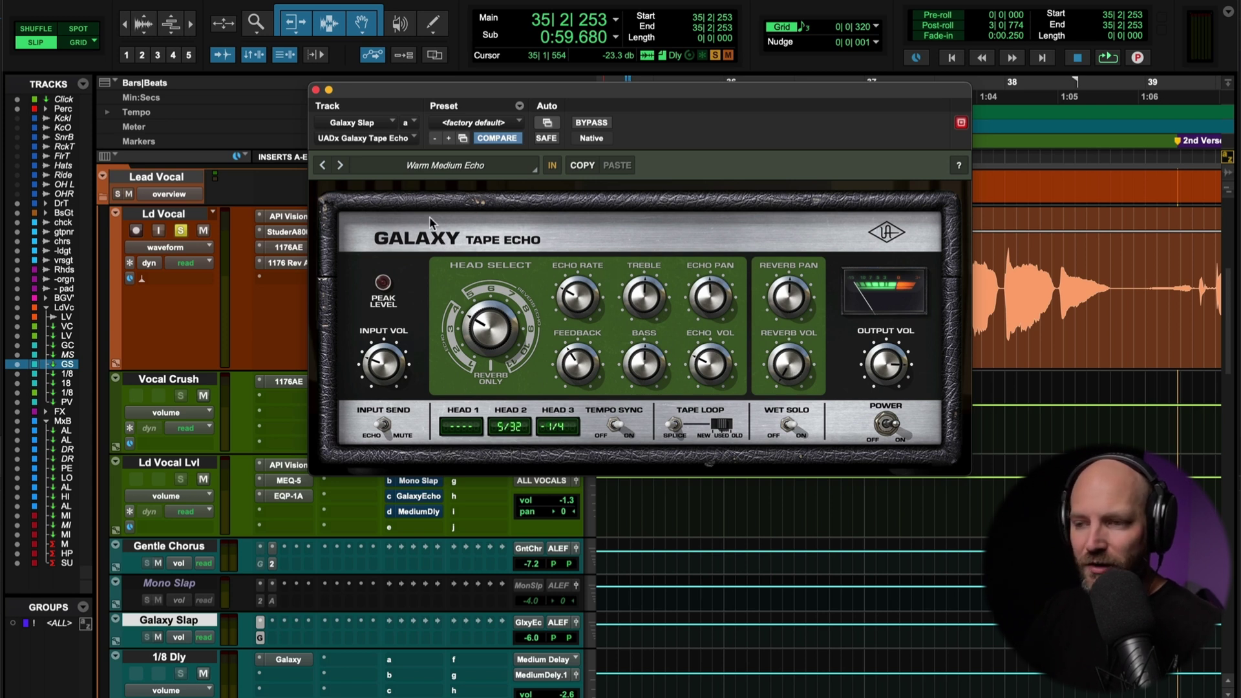
left_click_drag(387, 97, 388, 152)
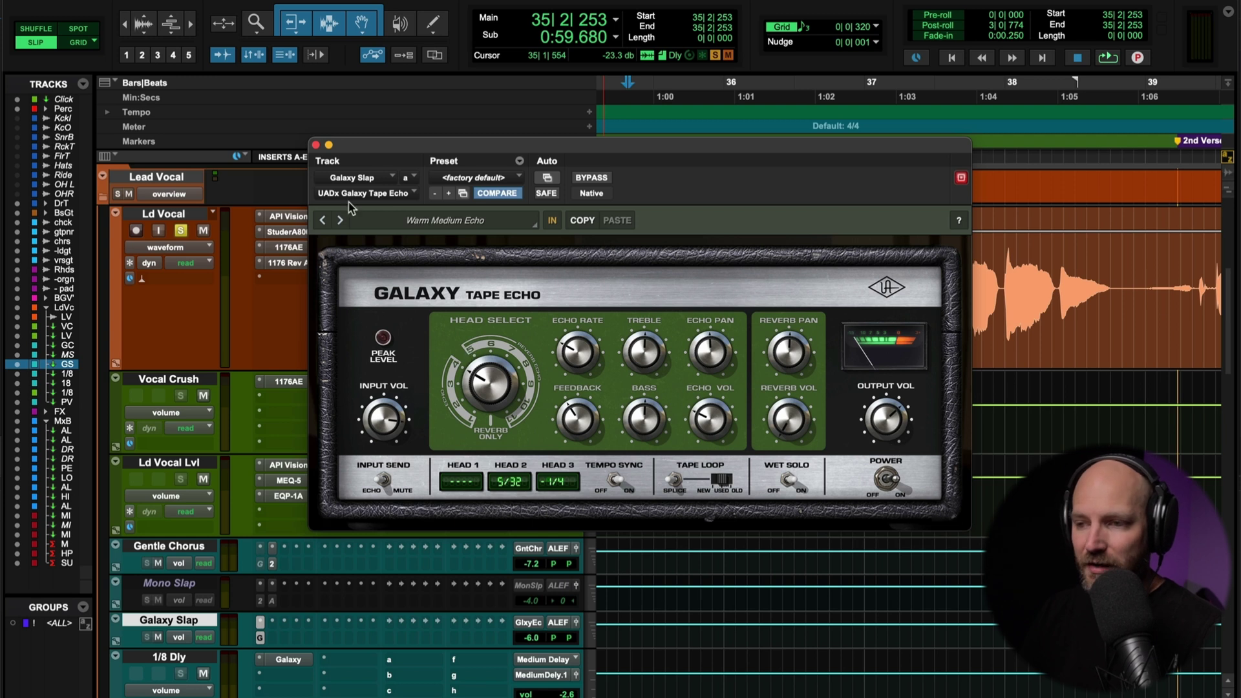
left_click(316, 145)
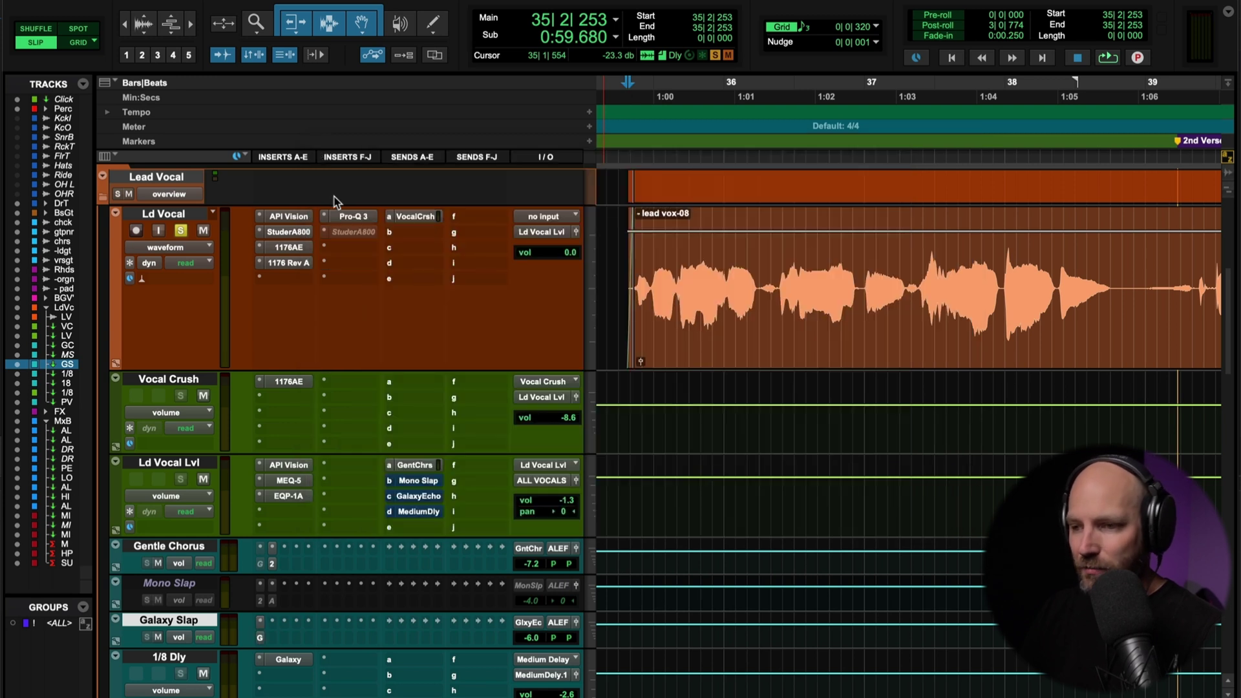
Enable the Galaxy Echo send on Ld Vocal Lvl at +0.2 dB and raise the Galaxy Slap track's volume to +4.2 dB during playback
left_click(418, 480)
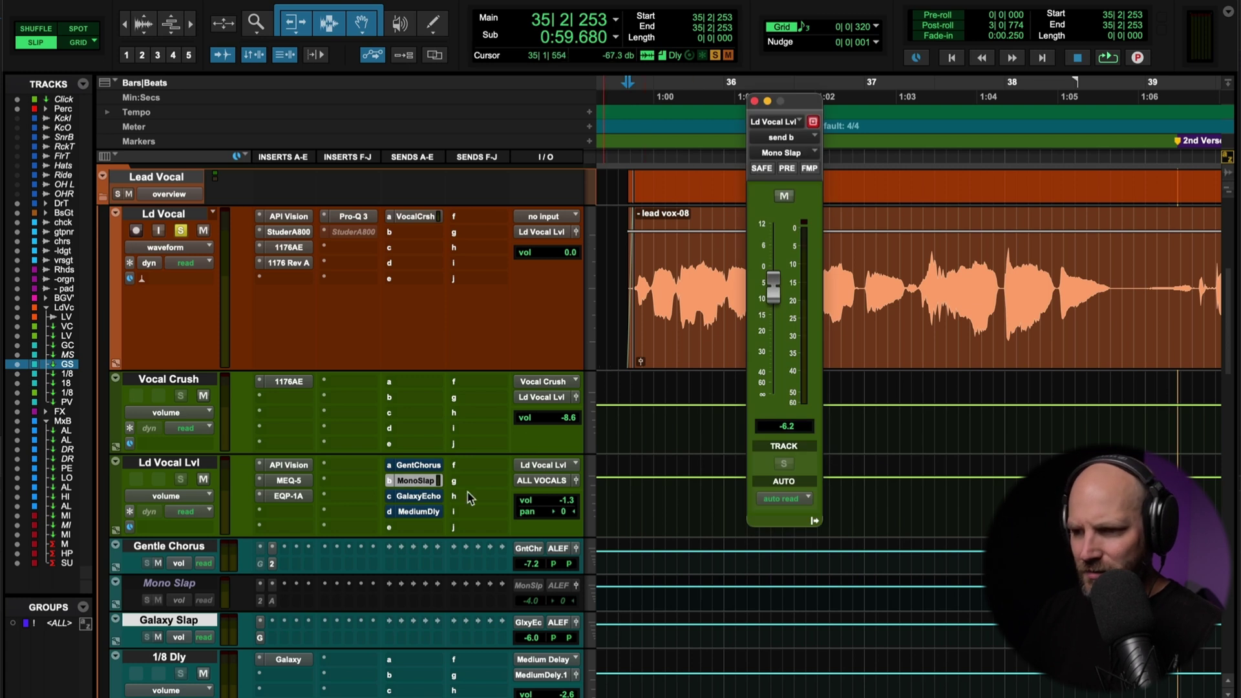
left_click(425, 484, "super")
left_click(426, 496)
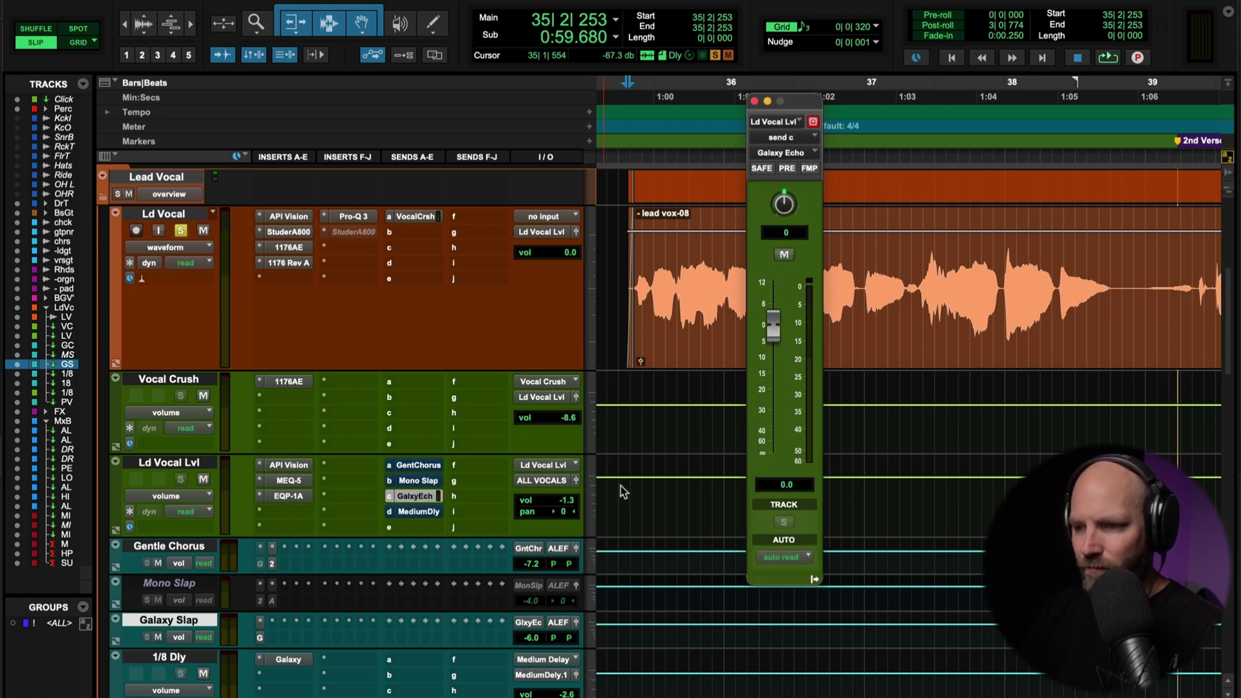
key("space")
left_click_drag(774, 332, 775, 331)
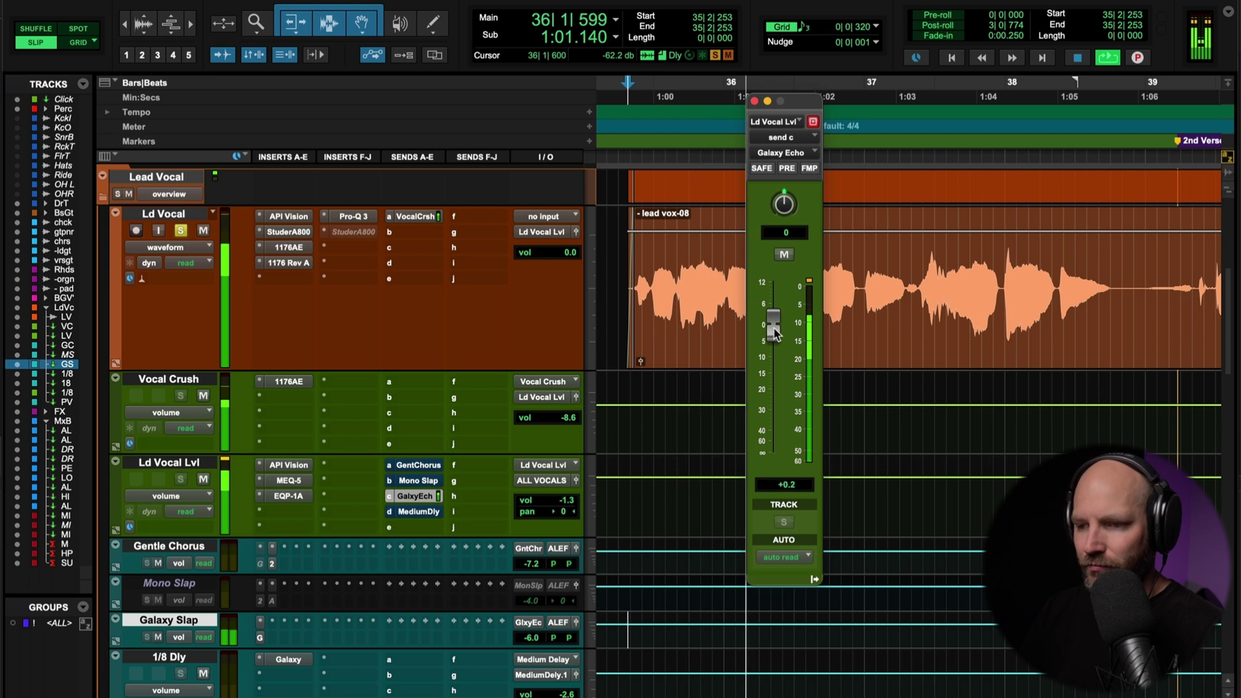
left_click_drag(530, 644, 535, 629)
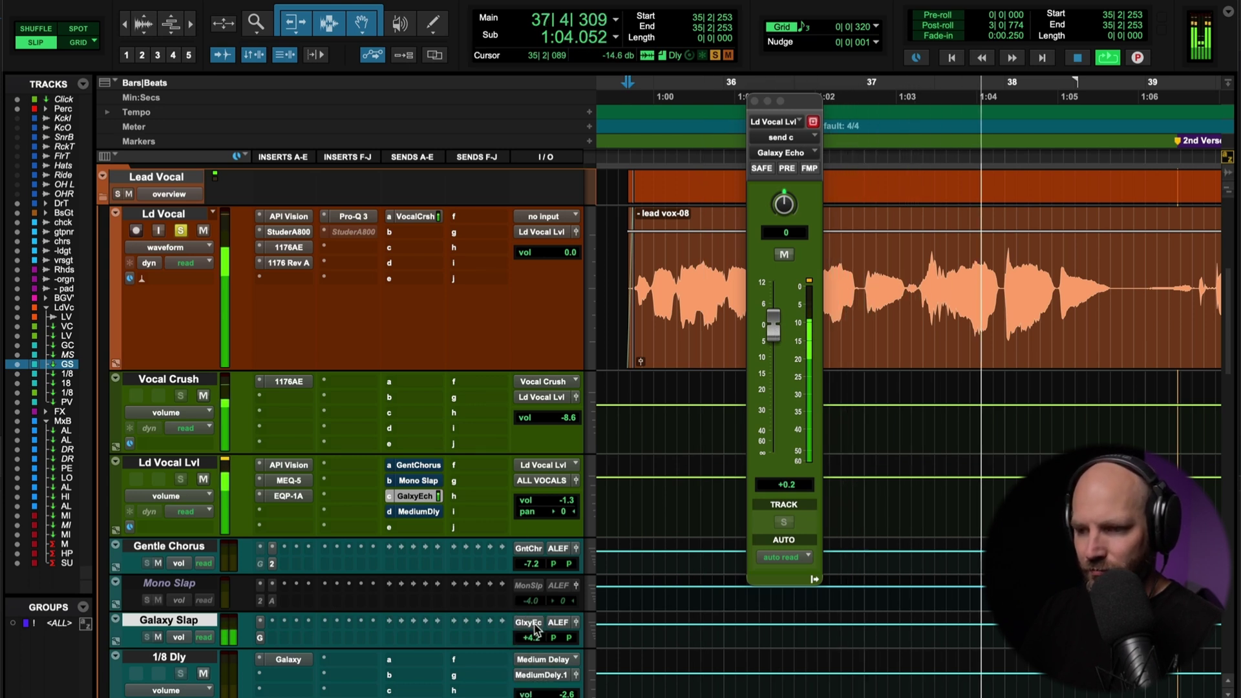
Reopen the Galaxy Tape Echo on the Galaxy Slap track and replay the vocal phrase to audition the slap echo
left_click(259, 637)
key("space")
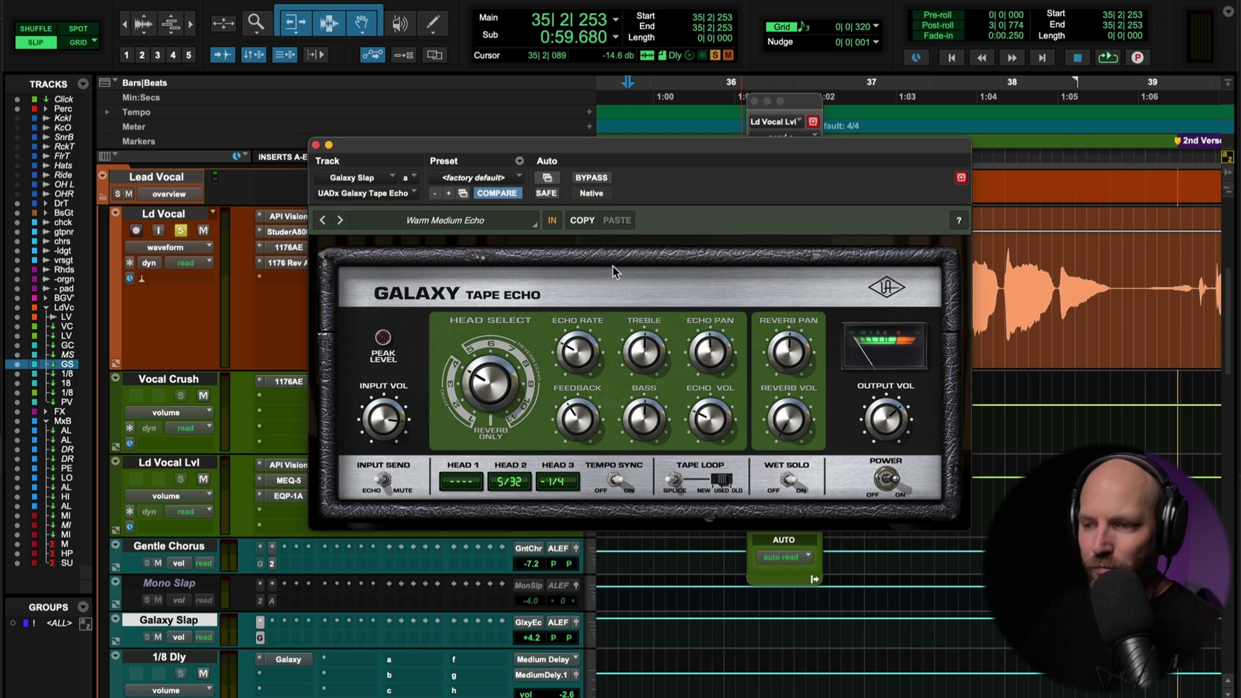
key("space")
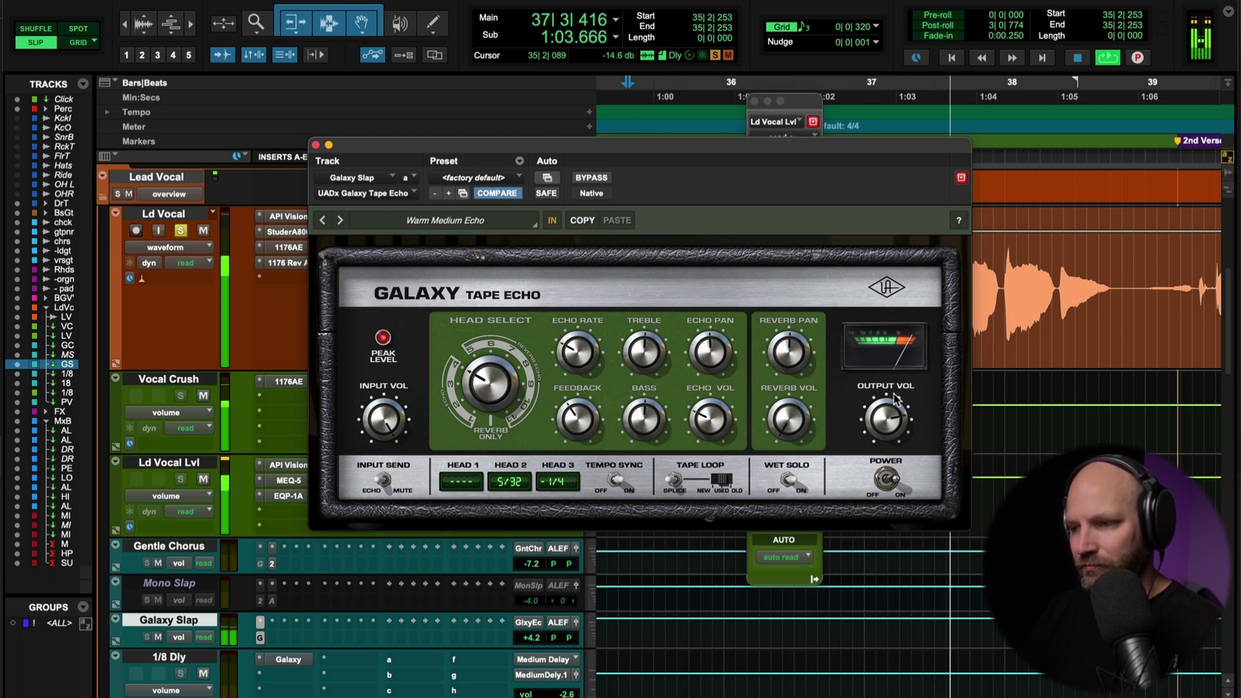
key("space")
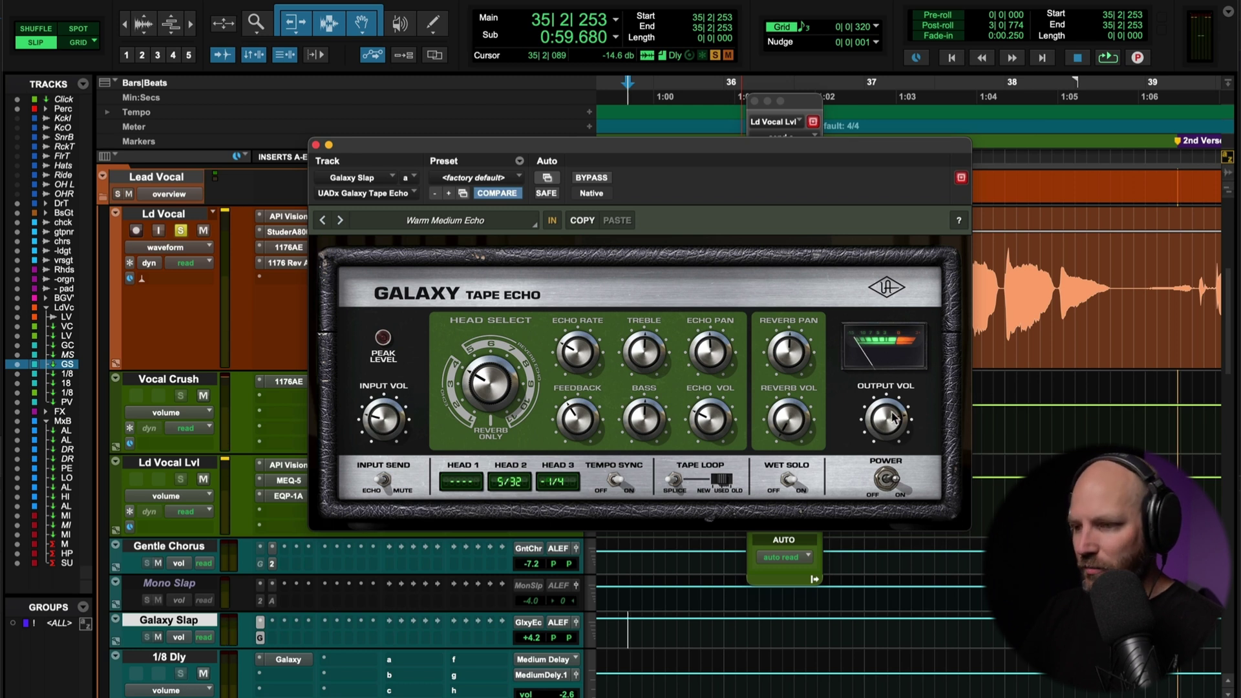
key("space")
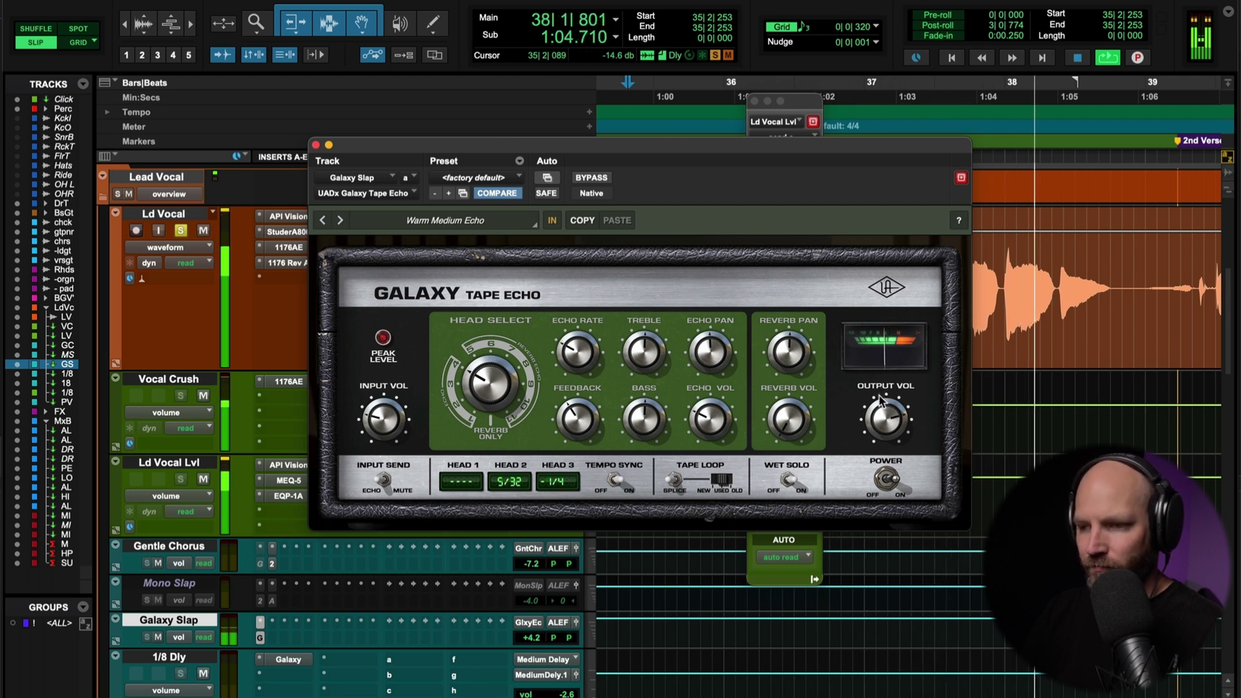
key("space")
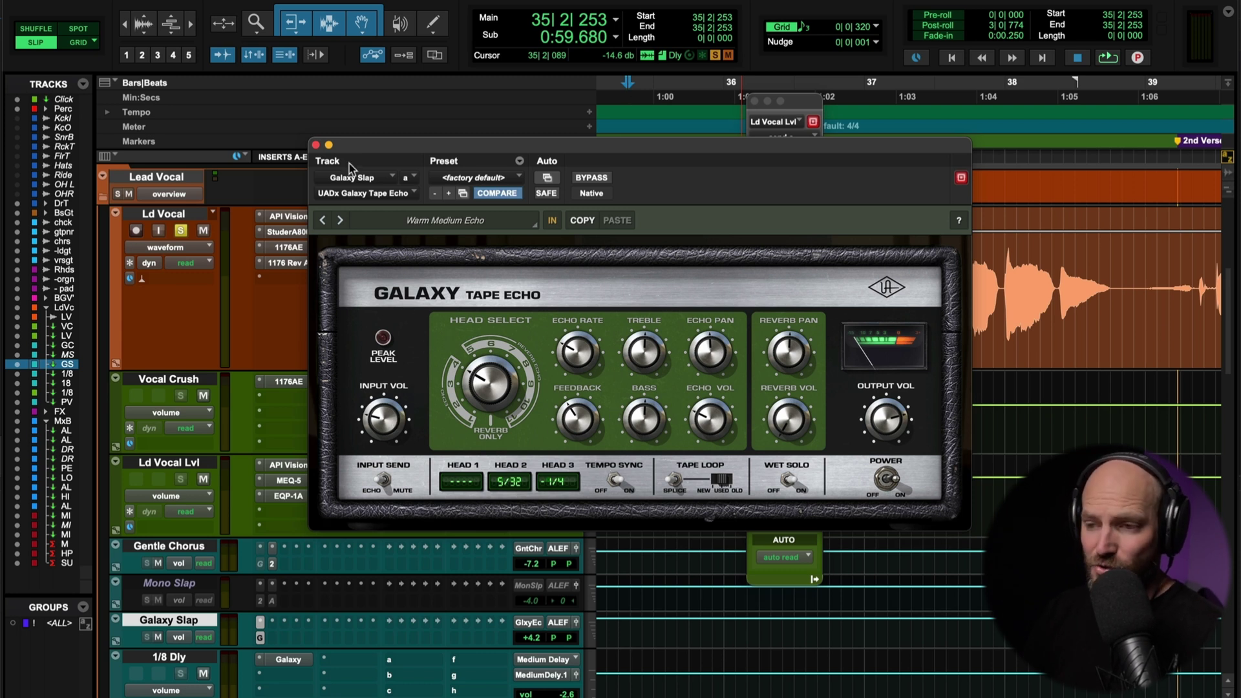
Close the Galaxy Tape Echo, select the 1/8 Dly track, and briefly re-examine the echo settings on the Galaxy Slap track
left_click(316, 146)
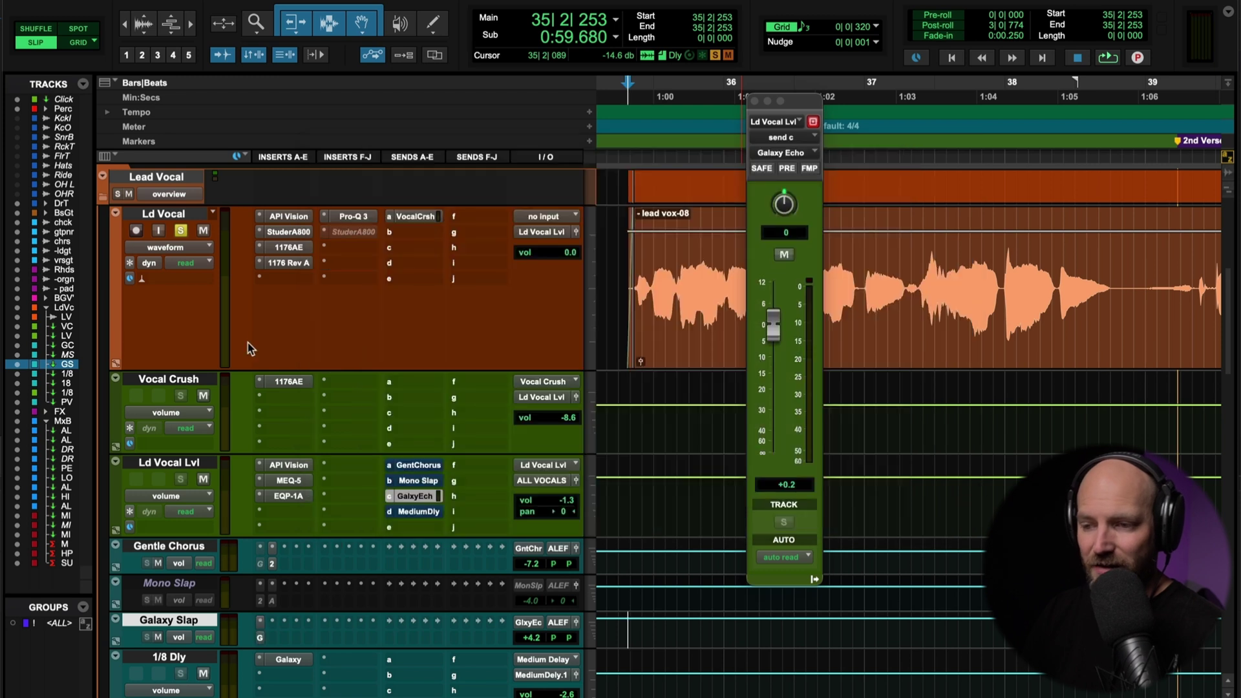
scroll(251, 476, "down", 3)
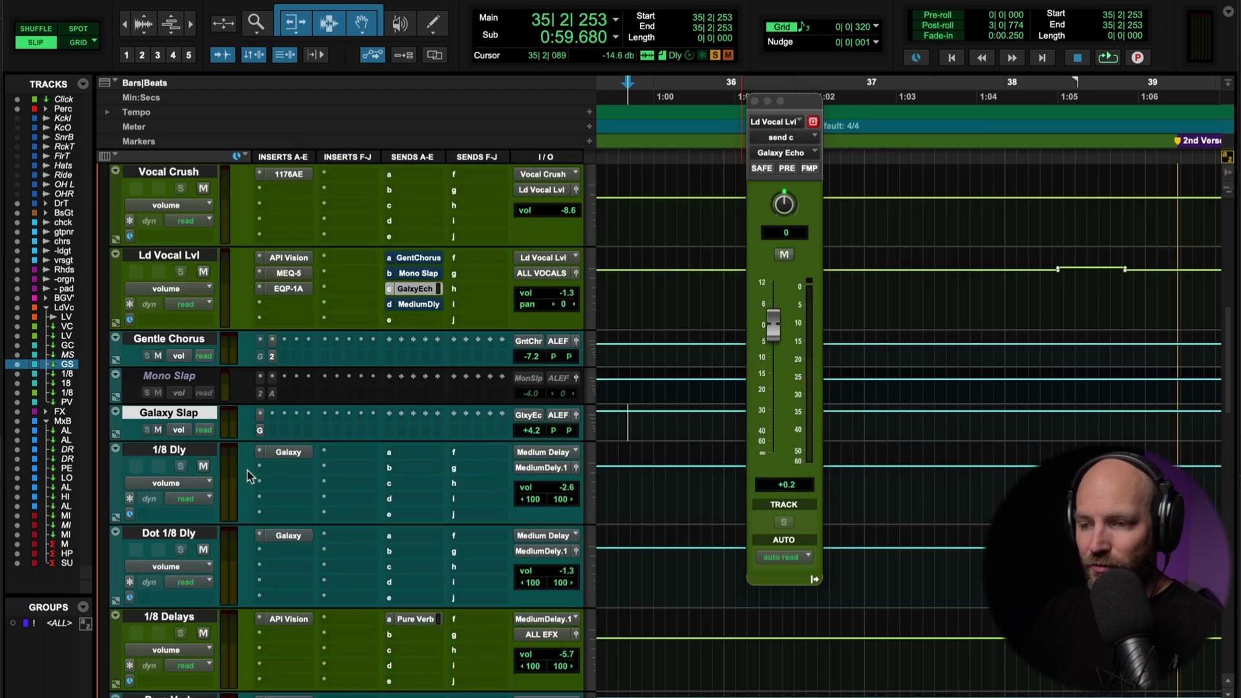
left_click(175, 451)
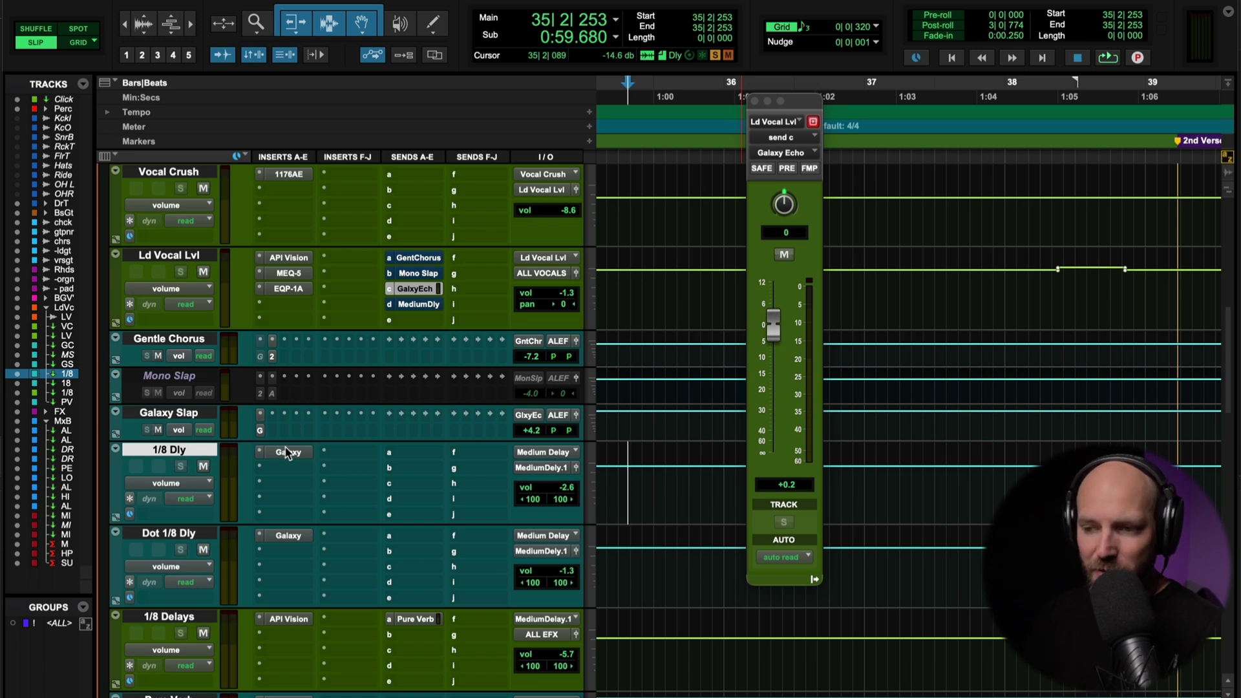
left_click(260, 431)
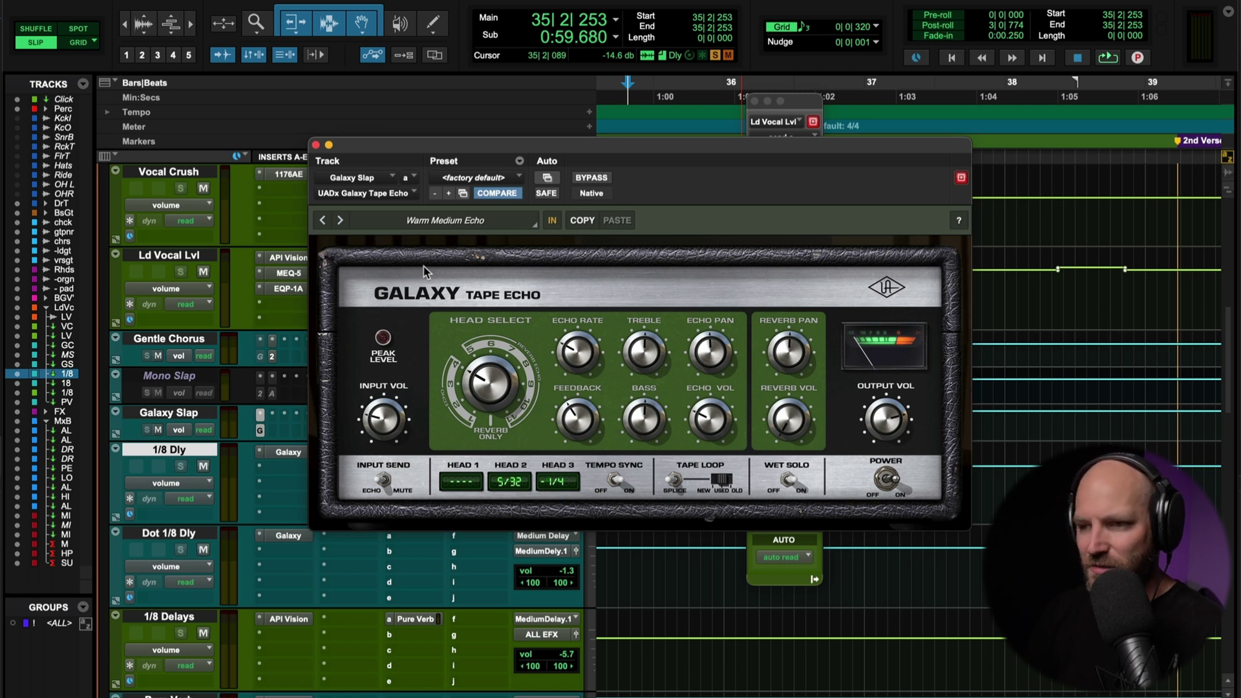
left_click(316, 145)
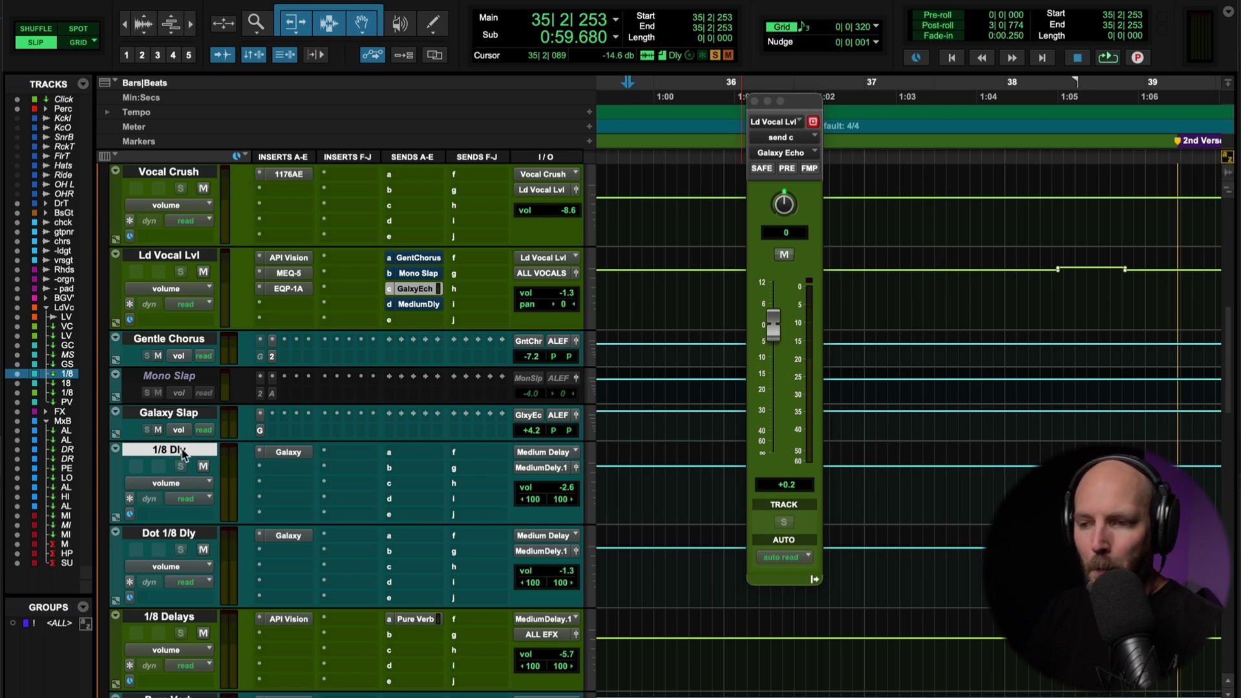
Examine the Galaxy Tape Echo head settings on the 1/8 Dly track and on the Dot 1/8 Dly track, closing each
left_click(284, 456)
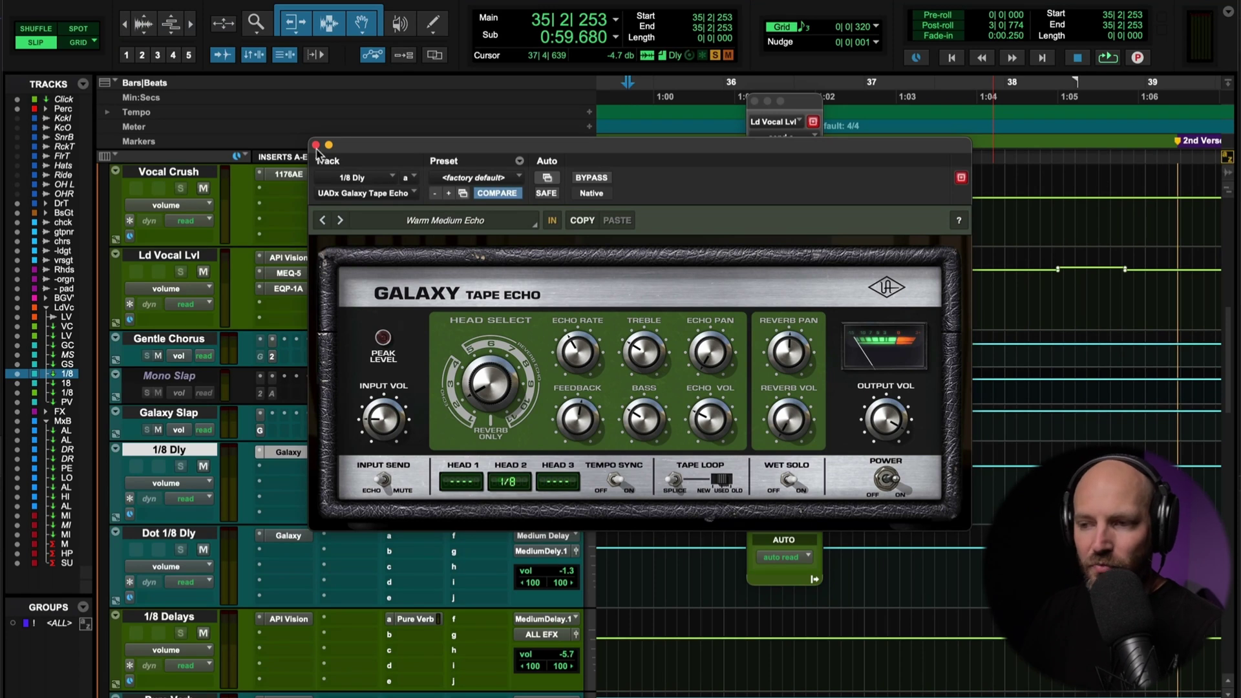
left_click(315, 145)
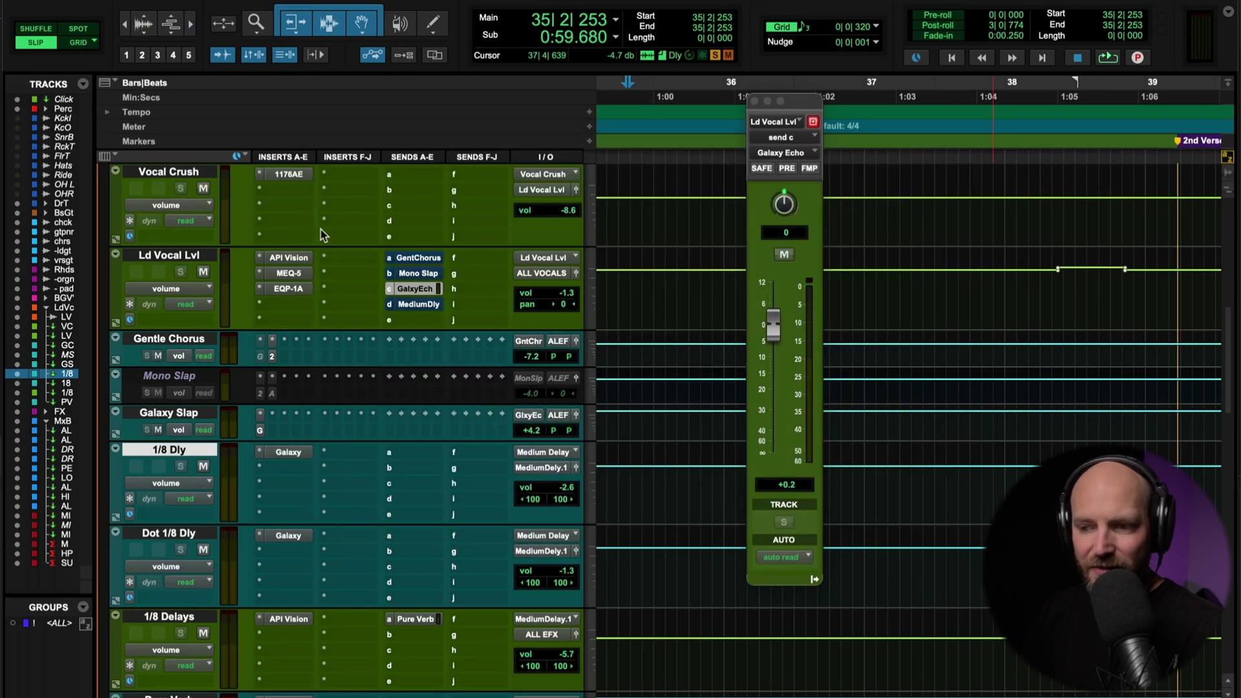
left_click(288, 536)
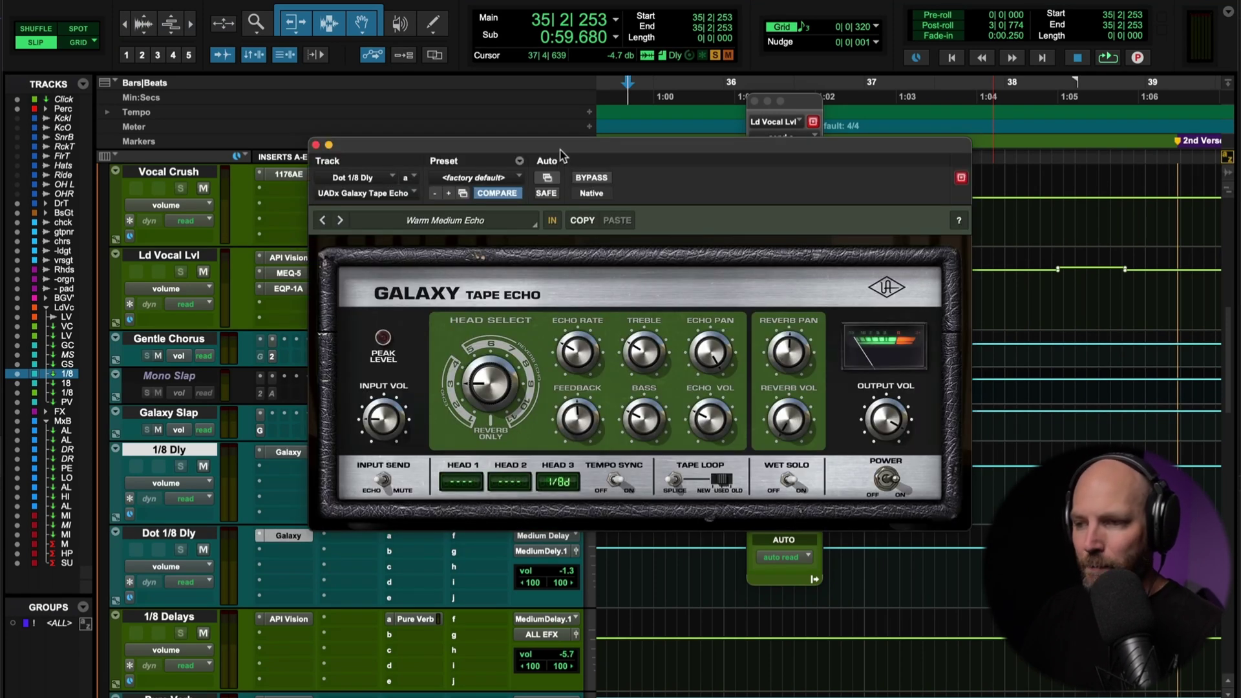
left_click_drag(562, 156, 575, 121)
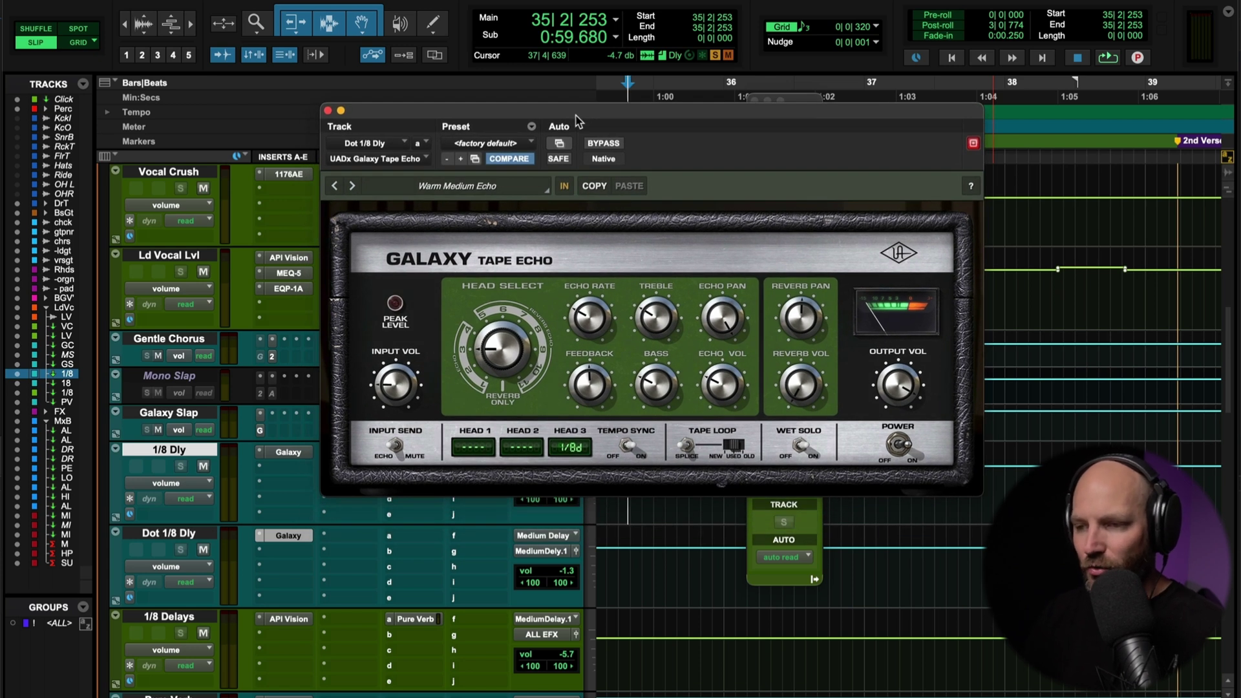
left_click(327, 111)
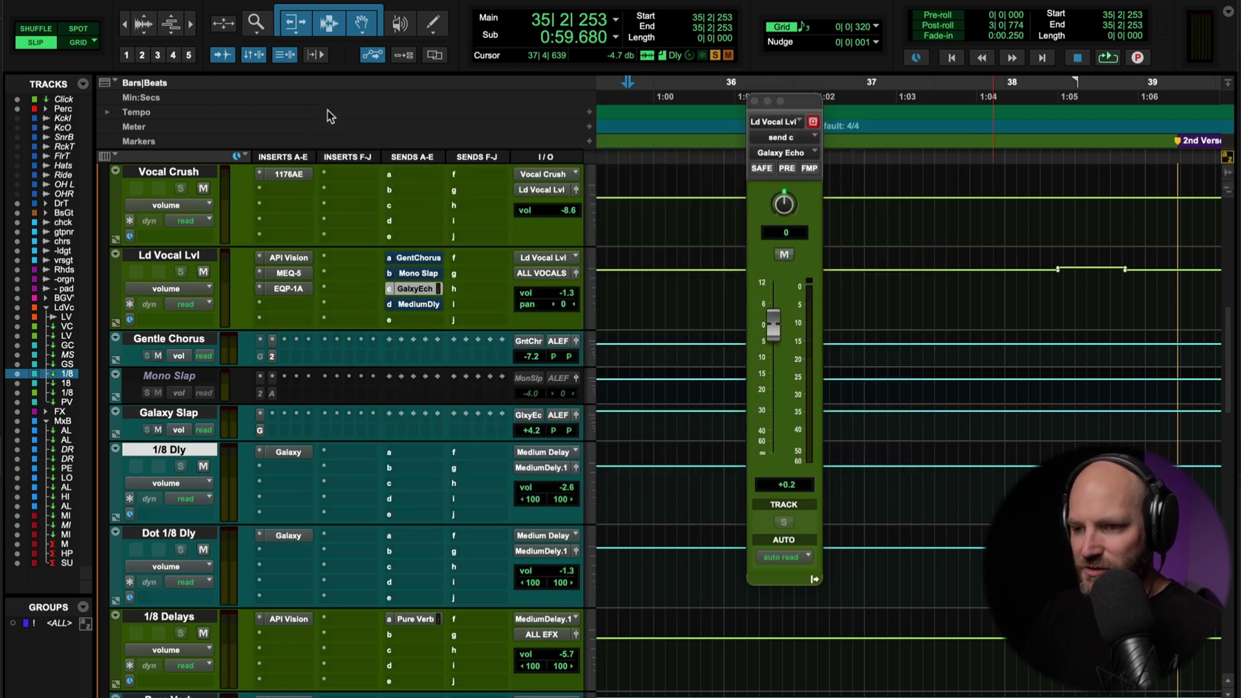
Turn off the Galaxy Echo send on Ld Vocal Lvl, enable its Medium Delay send at 0.0 dB, and audition the phrase
left_click(419, 289, "ctrl+super")
left_click(416, 304)
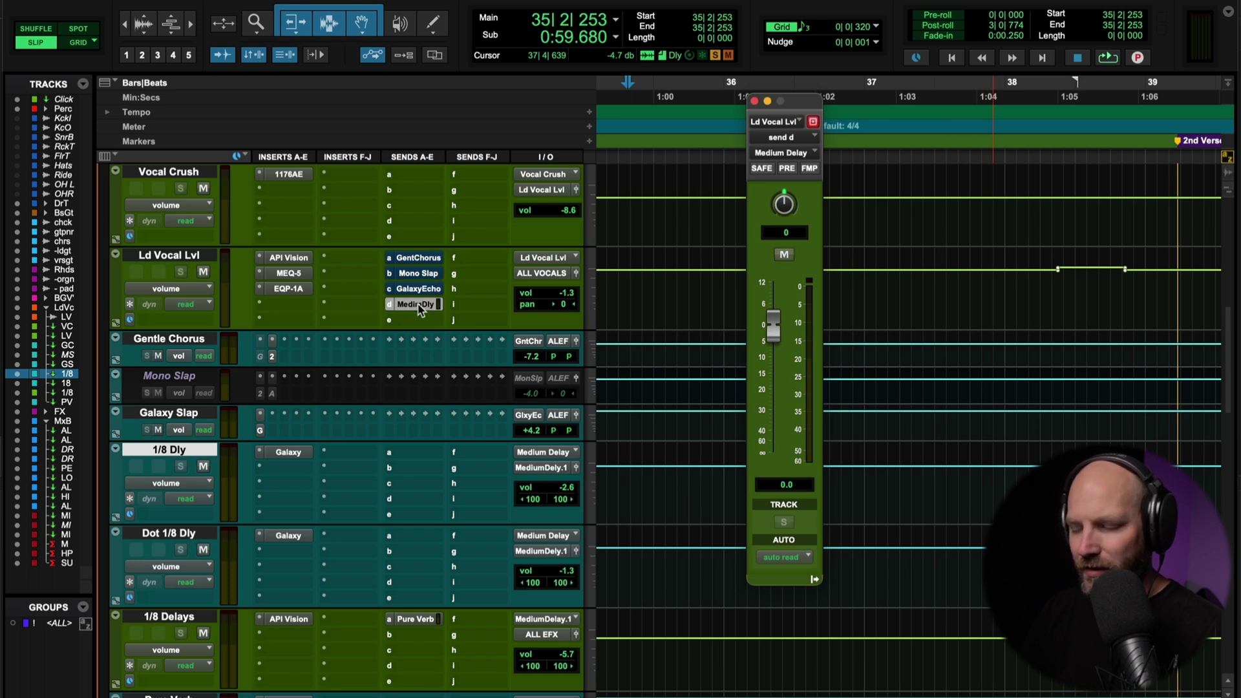
key("space")
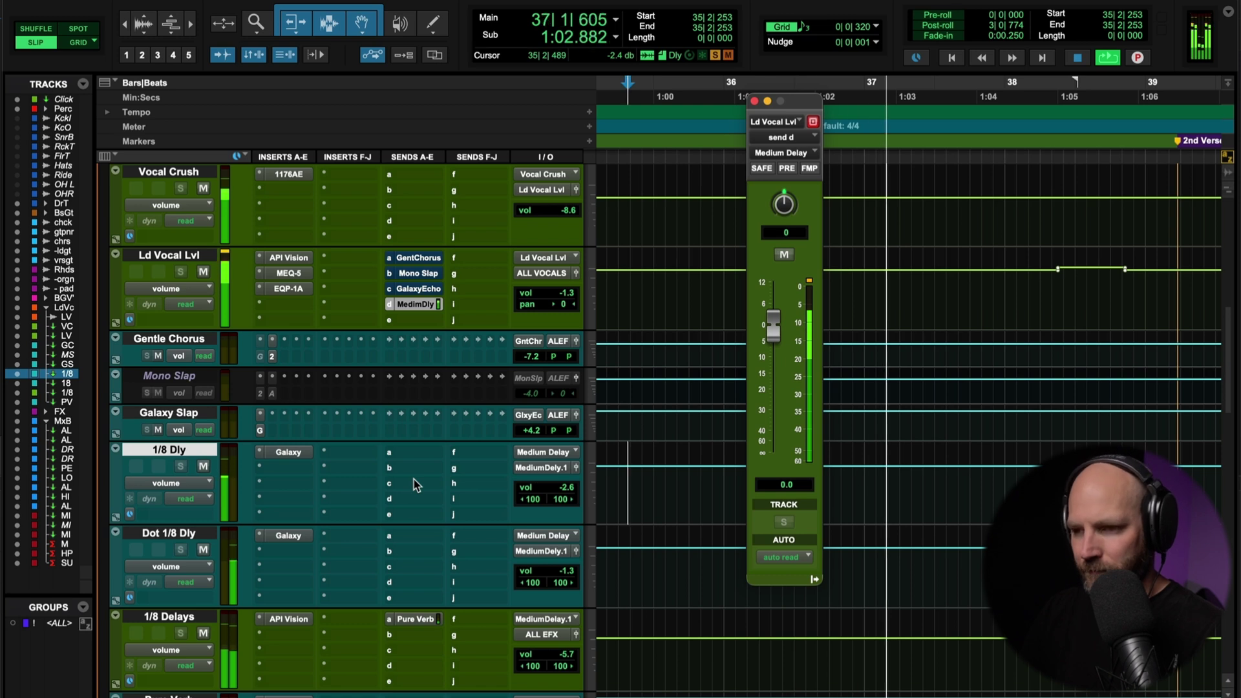
scroll(414, 479, "down", 2)
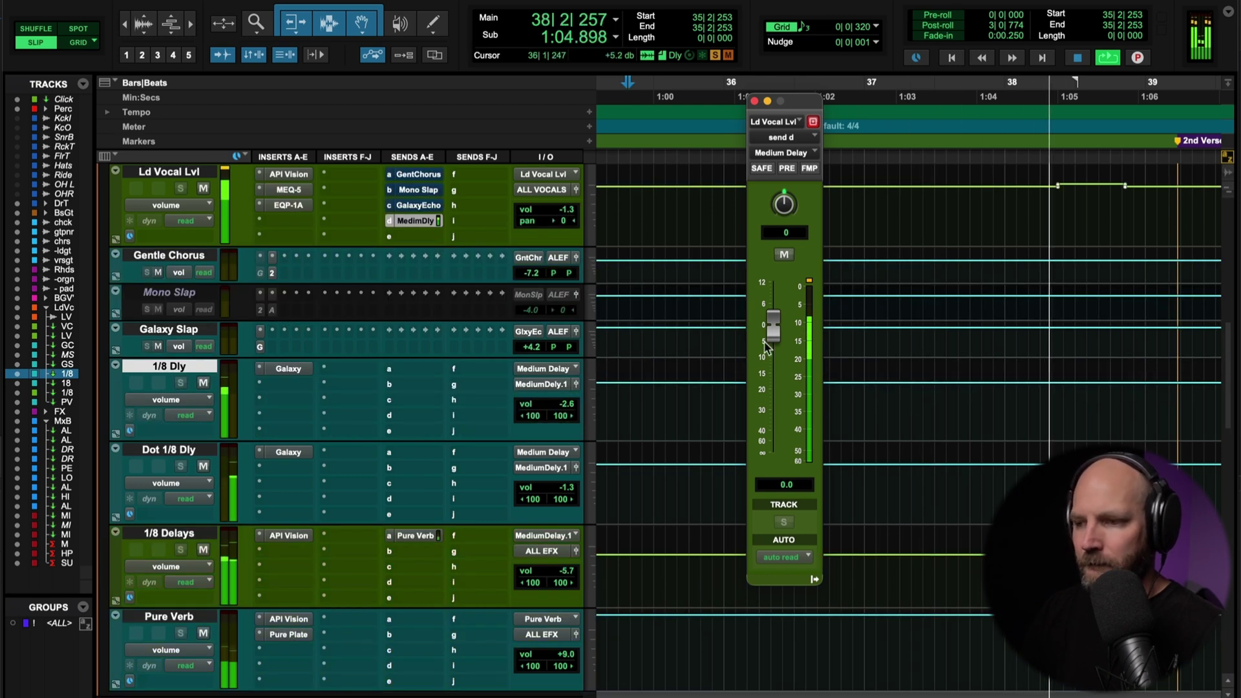
key("space")
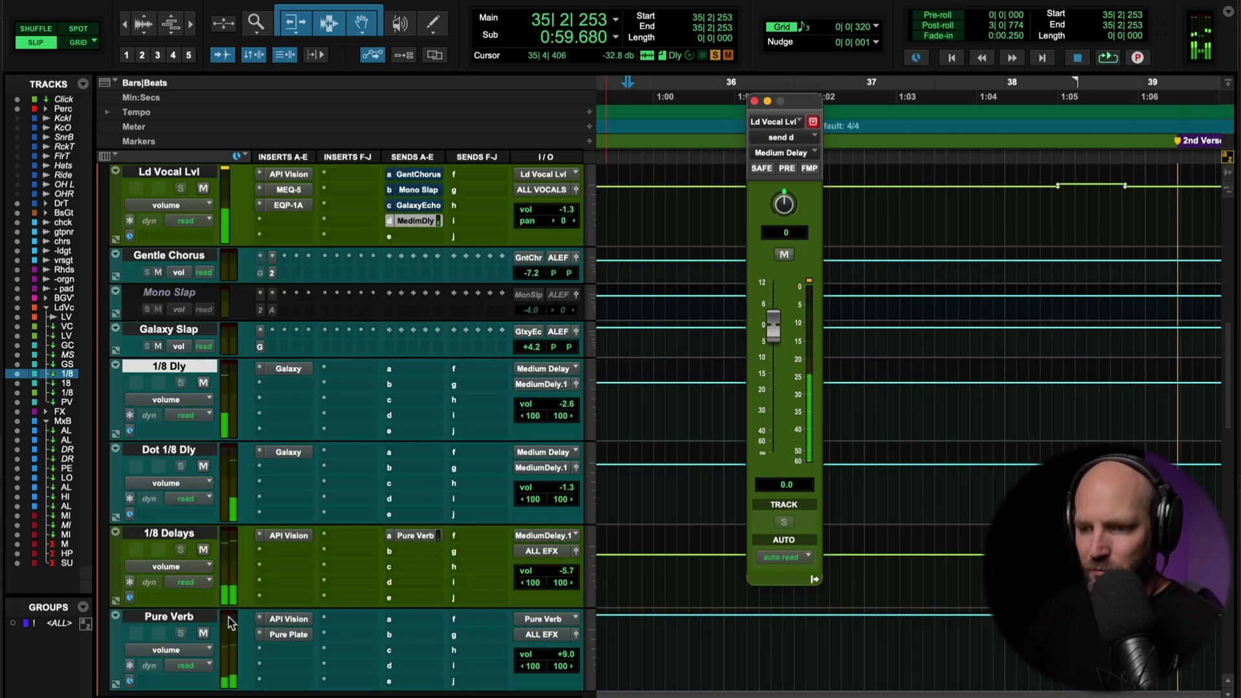
Mute the Pure Verb track, audition the phrase with the Medium Delay send raised to +6.0 dB, and reset the send to 0.0 dB
left_click(202, 635)
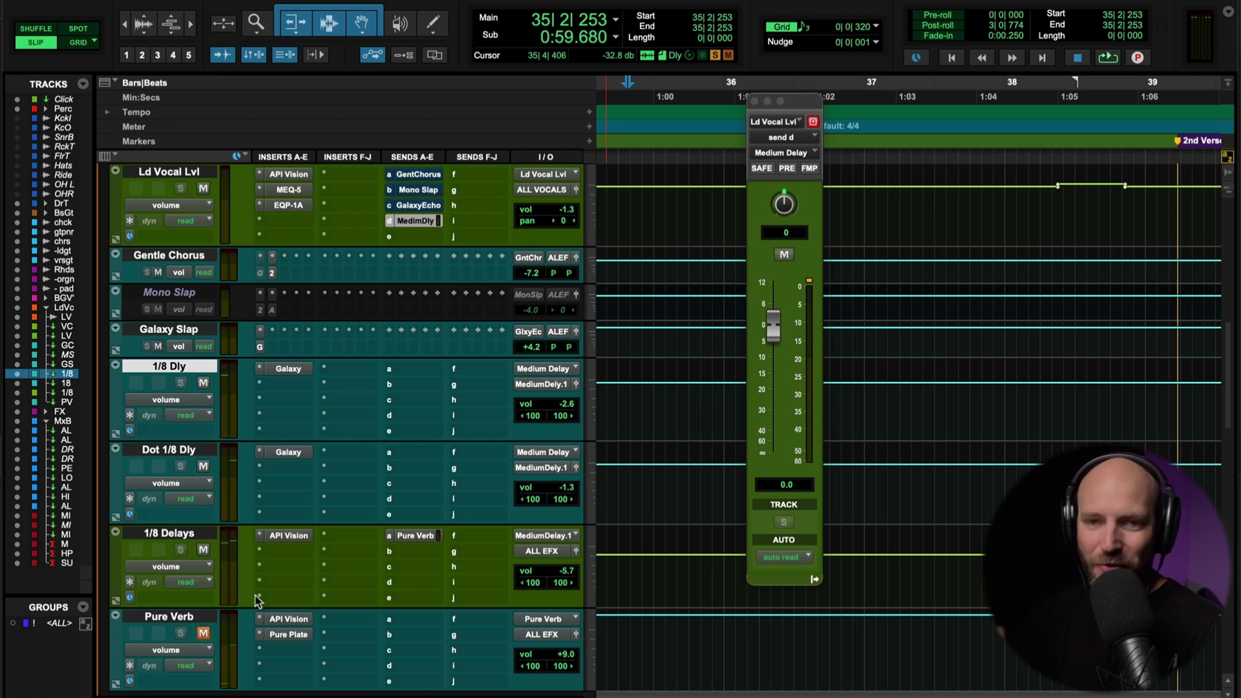
key("space")
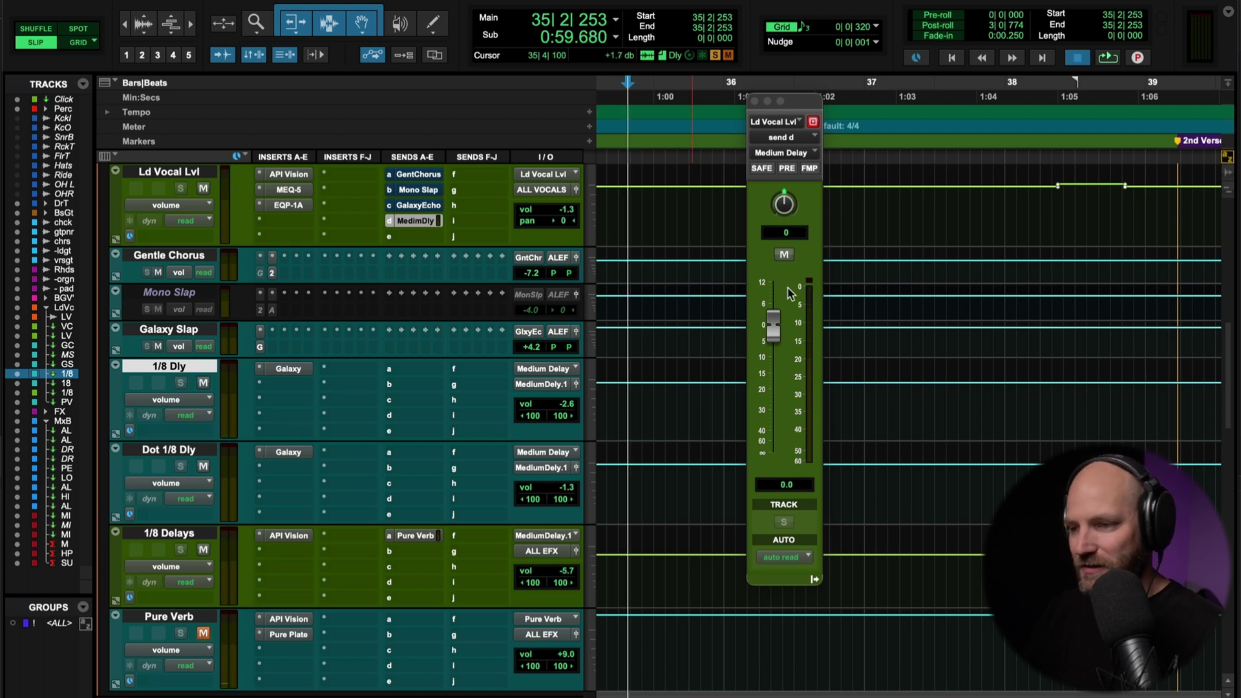
left_click_drag(773, 328, 772, 312)
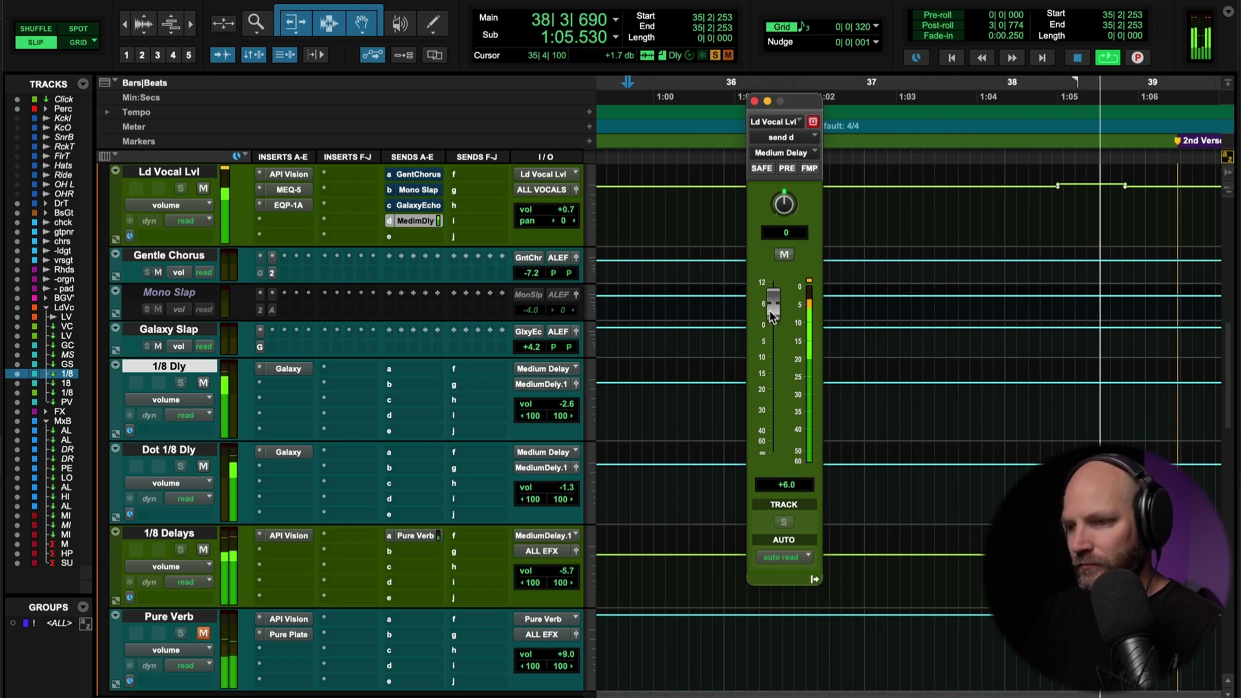
left_click(773, 315, "alt")
key("space")
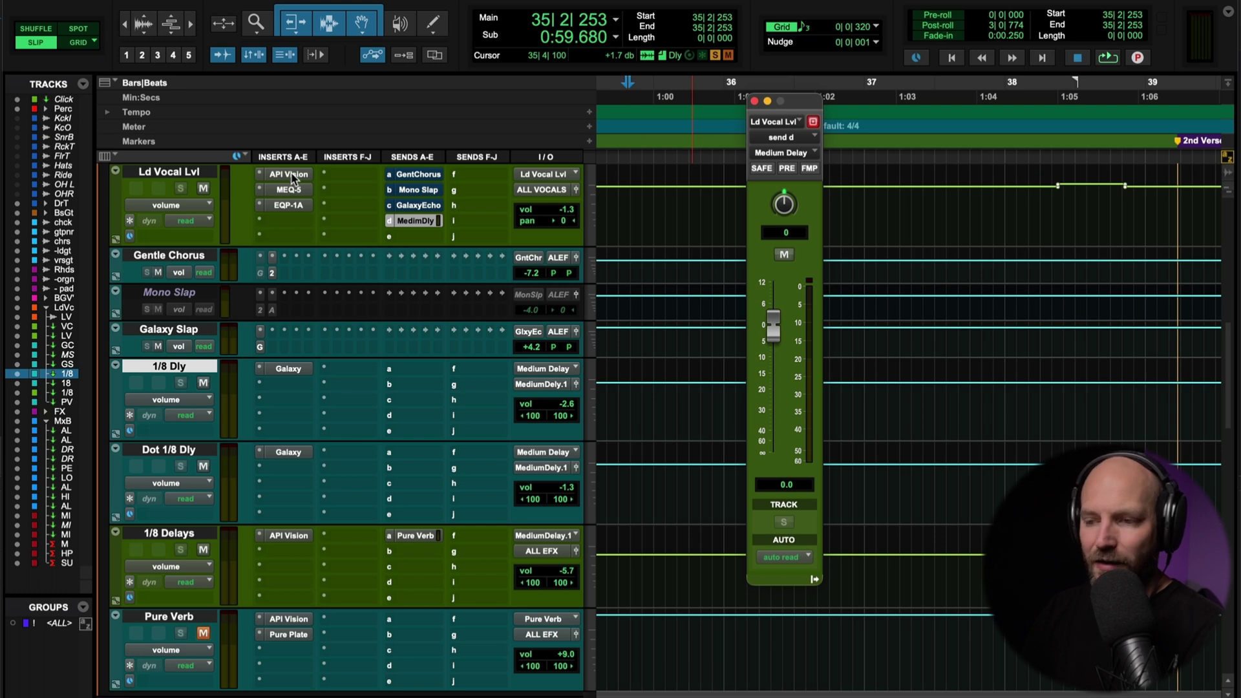
Select the 1/8 Delays track and examine the settings of its API Vision channel strip, closing it
left_click(163, 534)
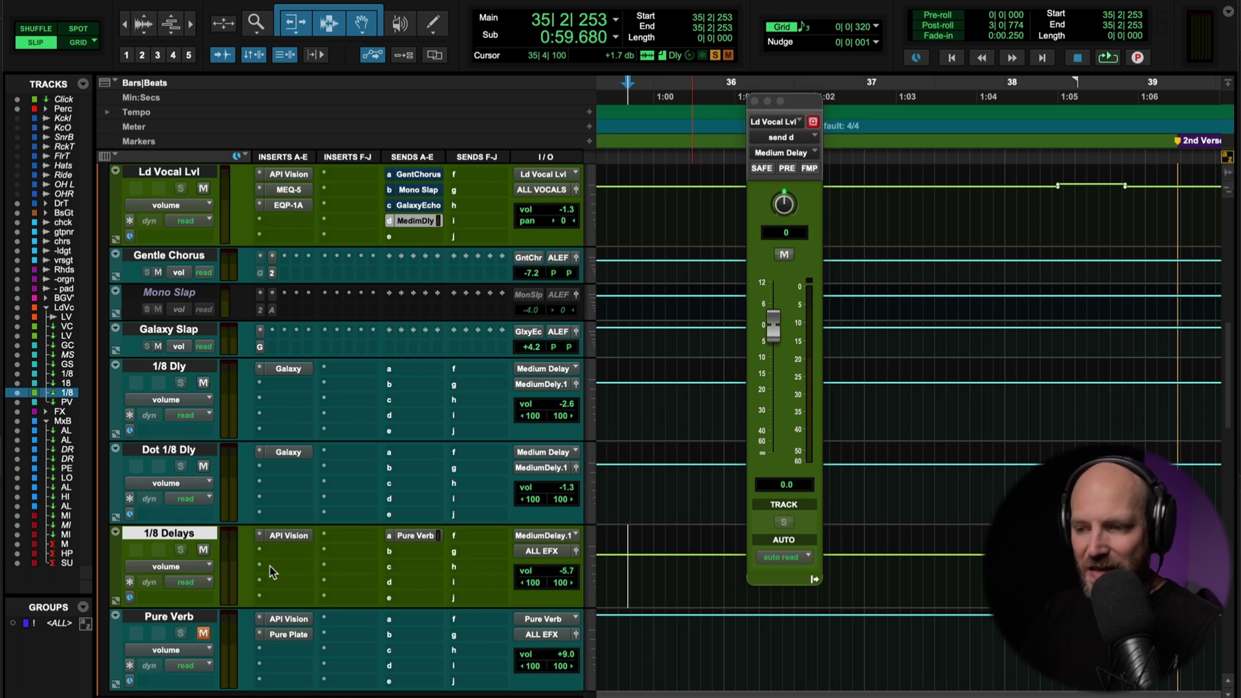
left_click(287, 537)
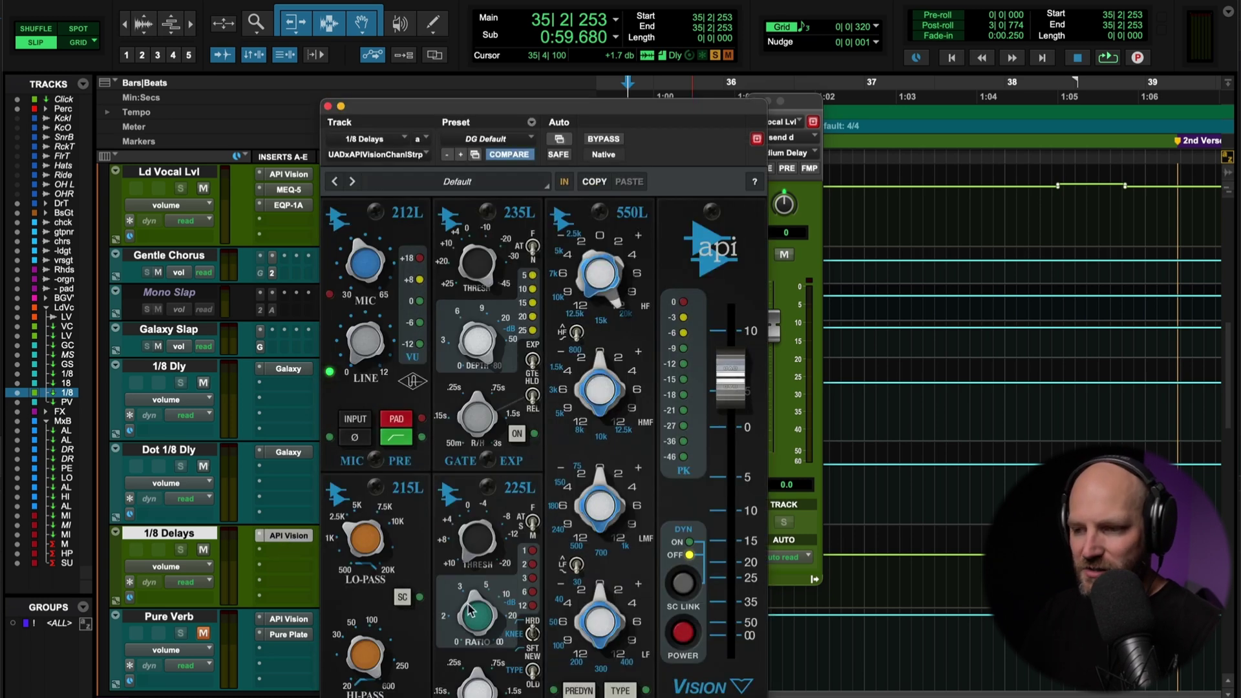
left_click_drag(478, 624, 480, 607)
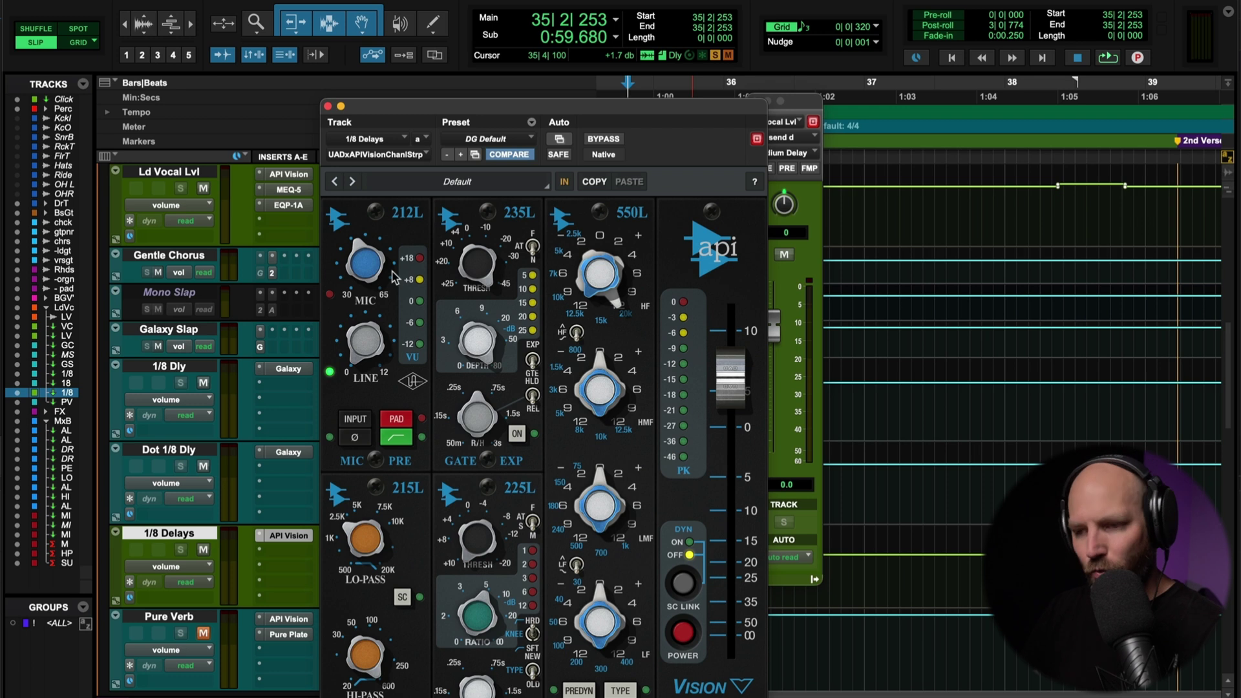
left_click(328, 106)
Select the 1/8 Dly and Dot 1/8 Dly tracks together to review their routing, and select the 1/8 Delays track they feed
left_click(191, 366)
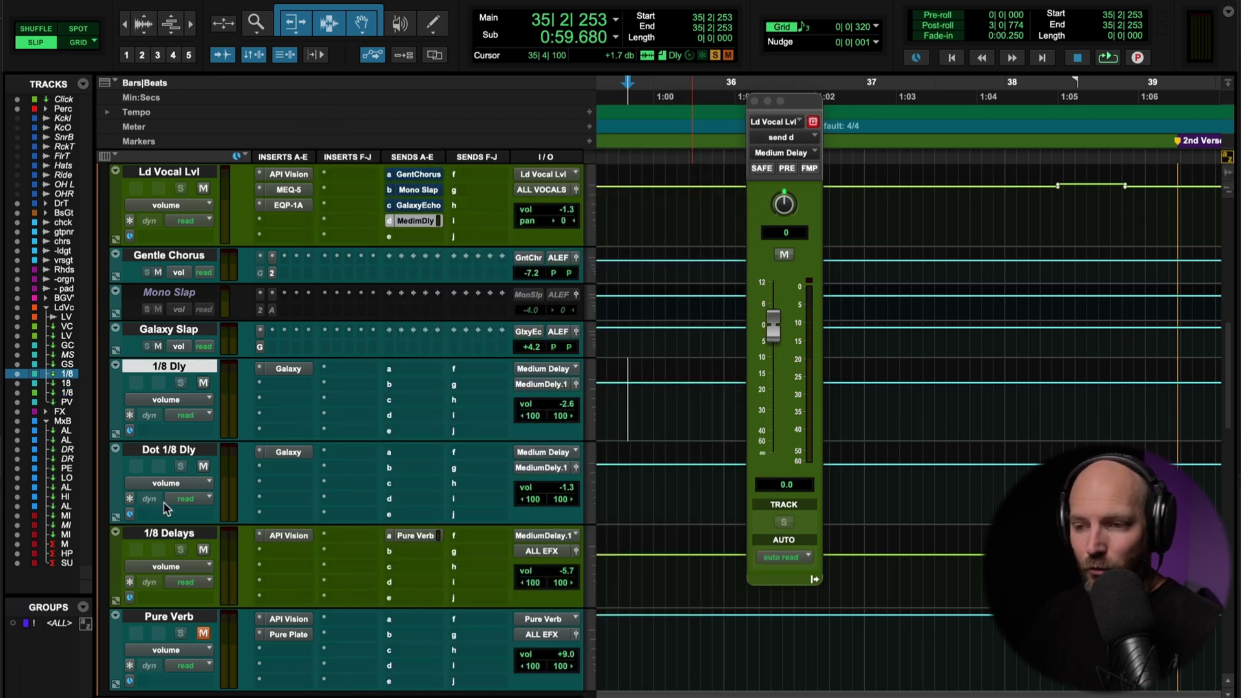
left_click(167, 533)
left_click(171, 368)
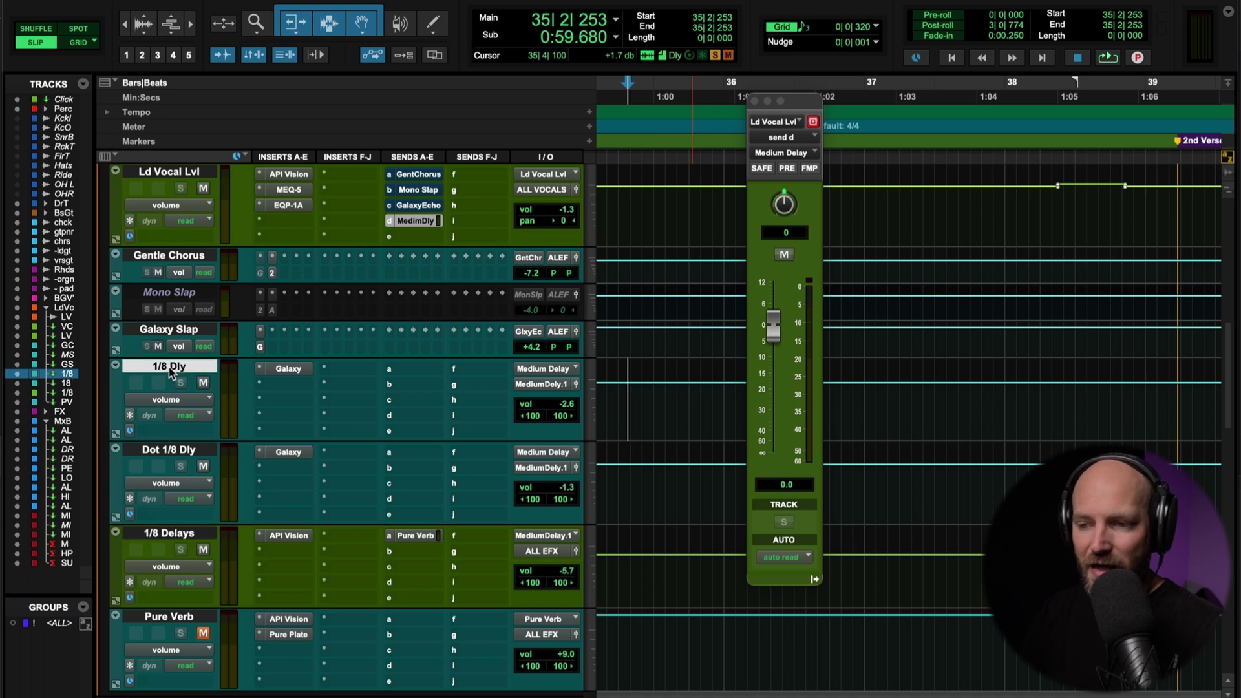
left_click(170, 449, "shift")
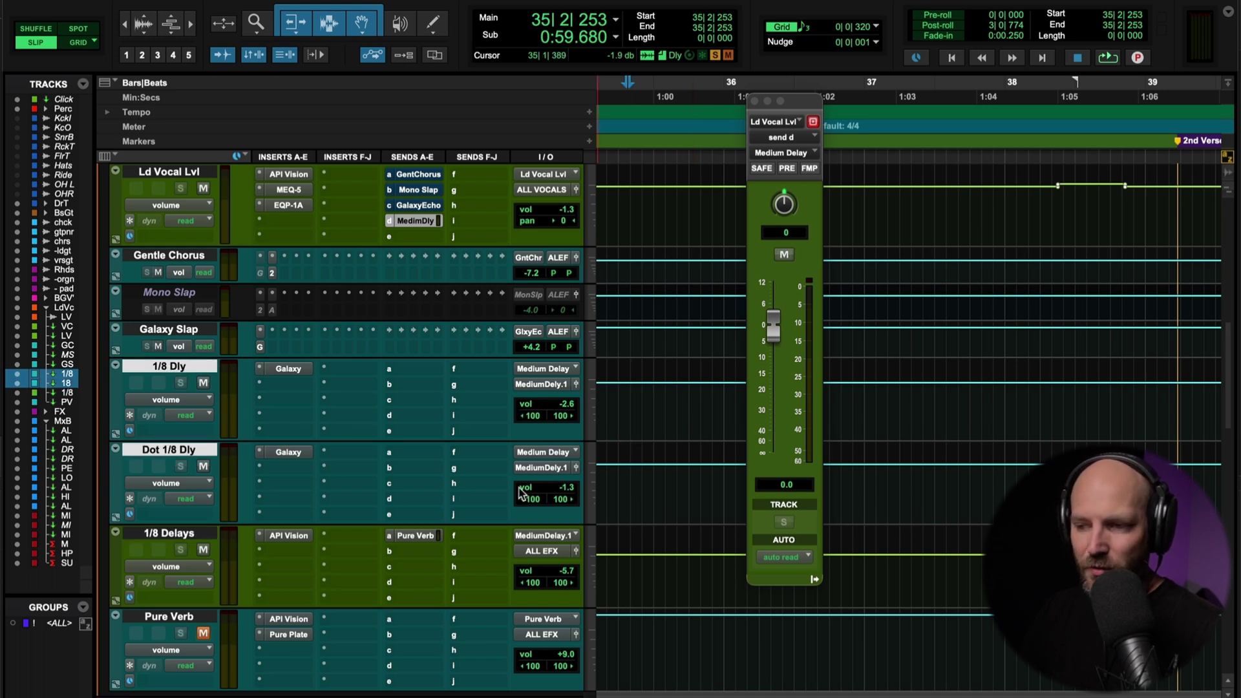
left_click(167, 533)
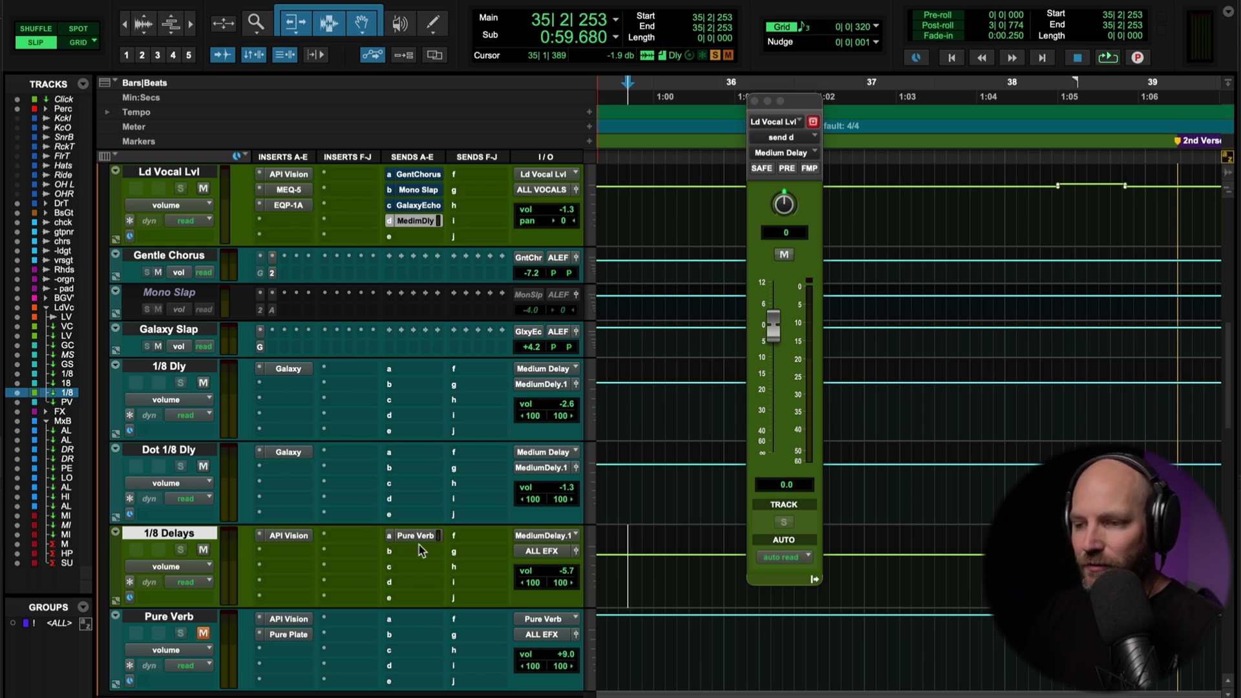
Review the delay chain again: the Galaxy Tape Echo on both eighth-note delay tracks and the API Vision on 1/8 Delays
left_click(284, 368)
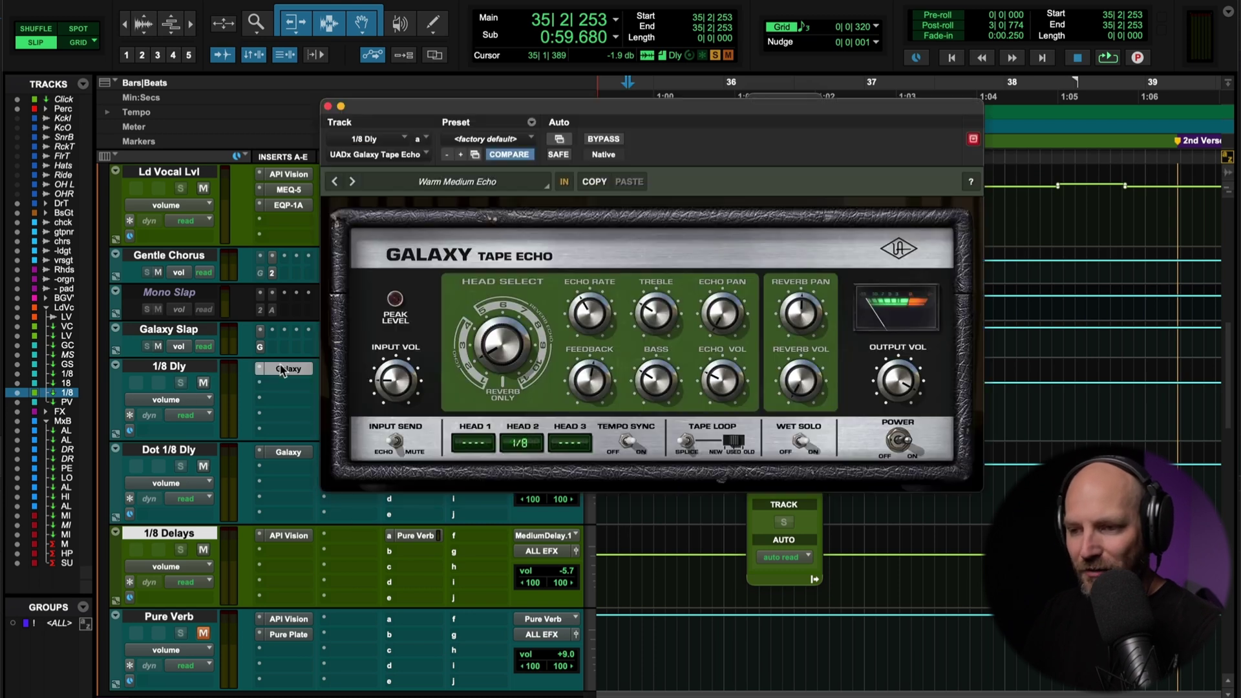
left_click(289, 453)
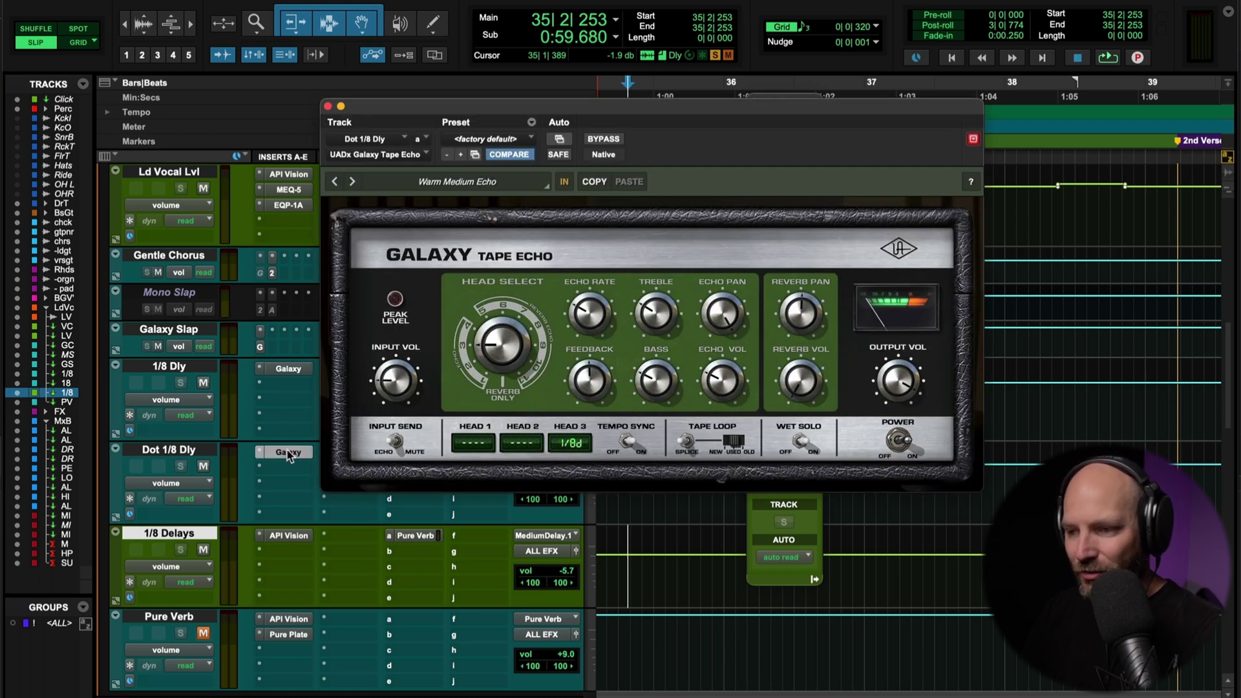
left_click(288, 536)
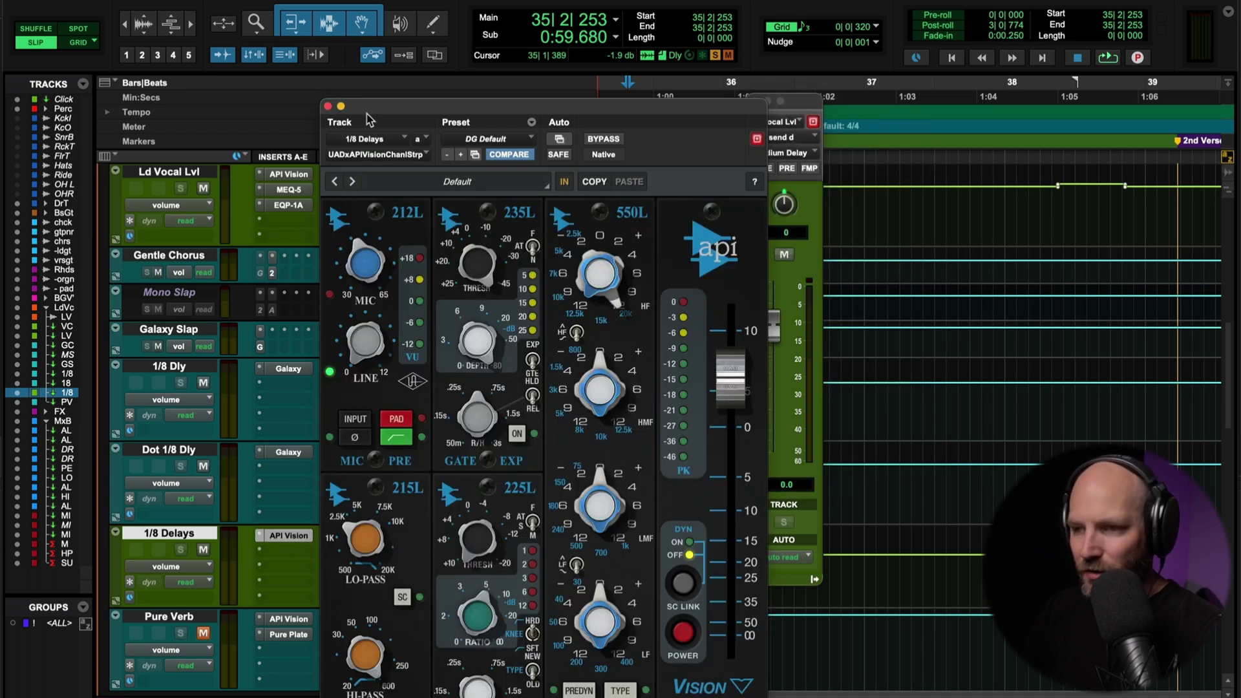
left_click(328, 106)
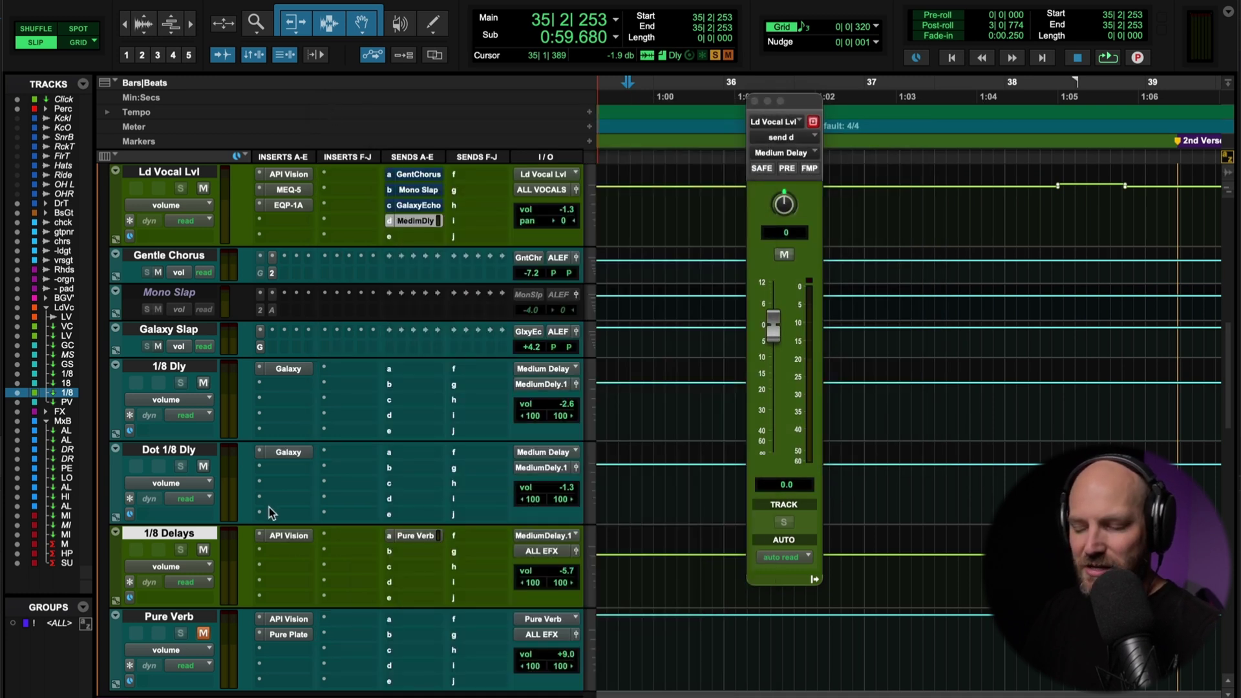
Select the Pure Verb track and examine its full Pure Plate Reverb settings, closing the plug-in
left_click(173, 618)
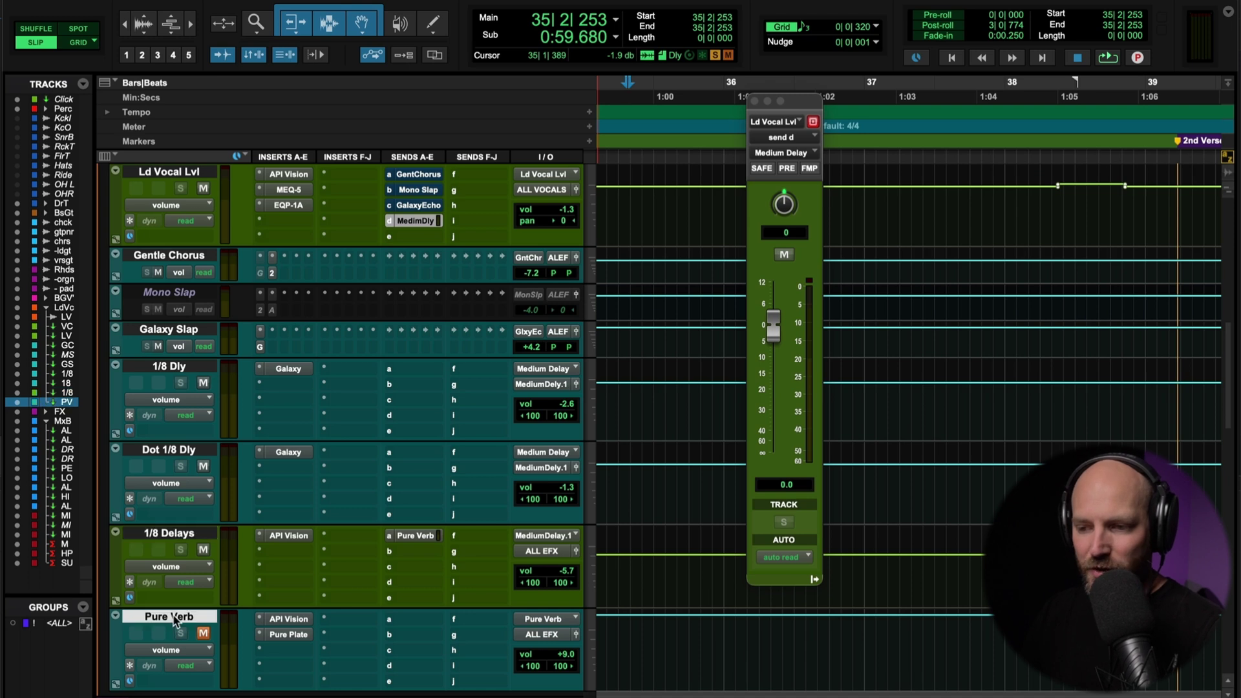
left_click(287, 638)
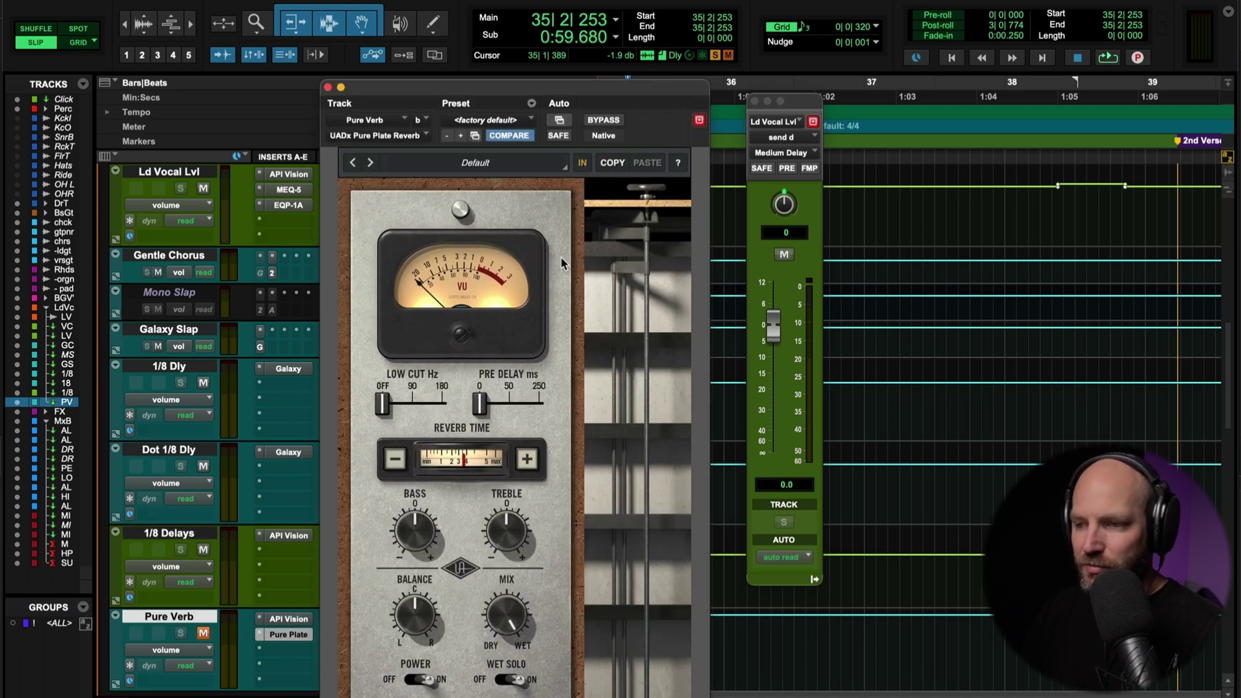
left_click_drag(476, 89, 616, 7)
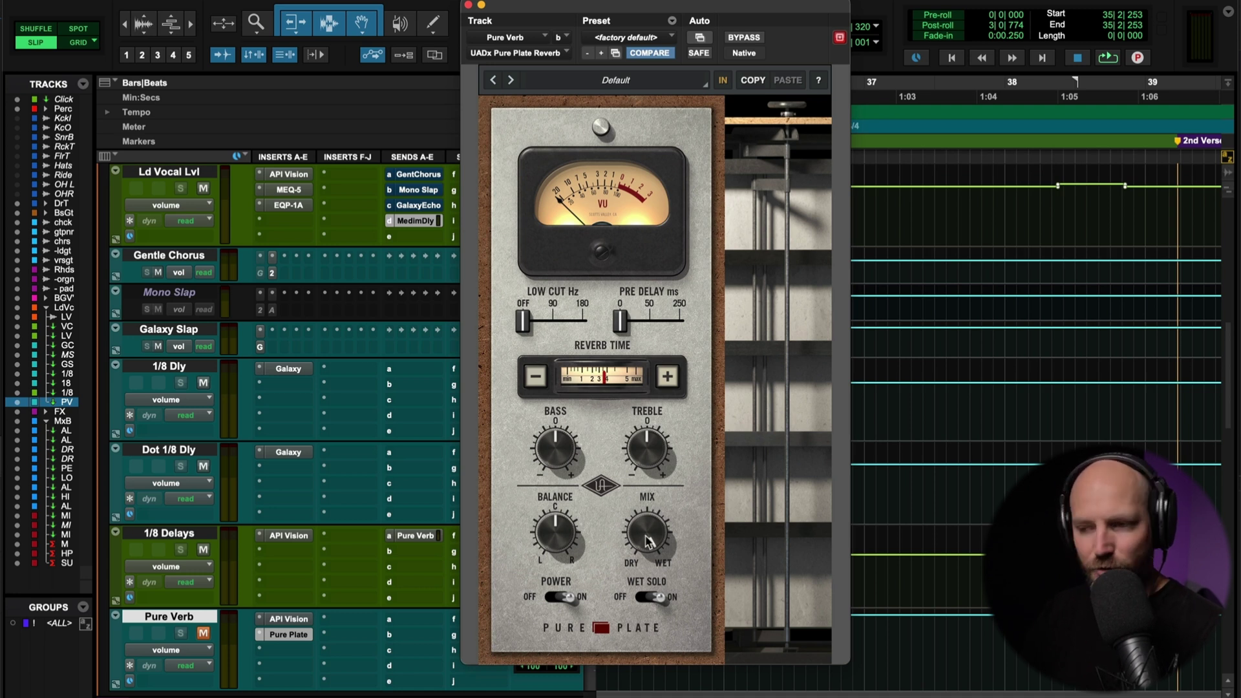
left_click(469, 6)
Unmute the Pure Verb track, replay the vocal phrase with the delays feeding the reverb, and mute Pure Verb again during playback
left_click(204, 634)
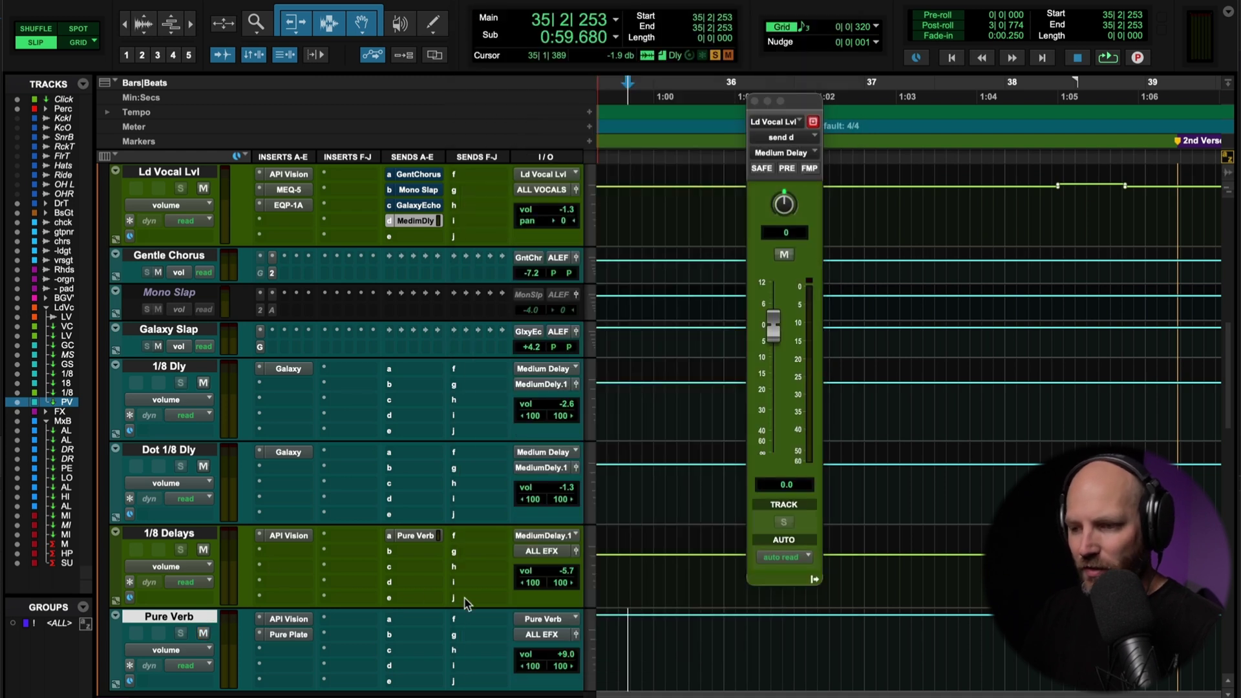
key("space")
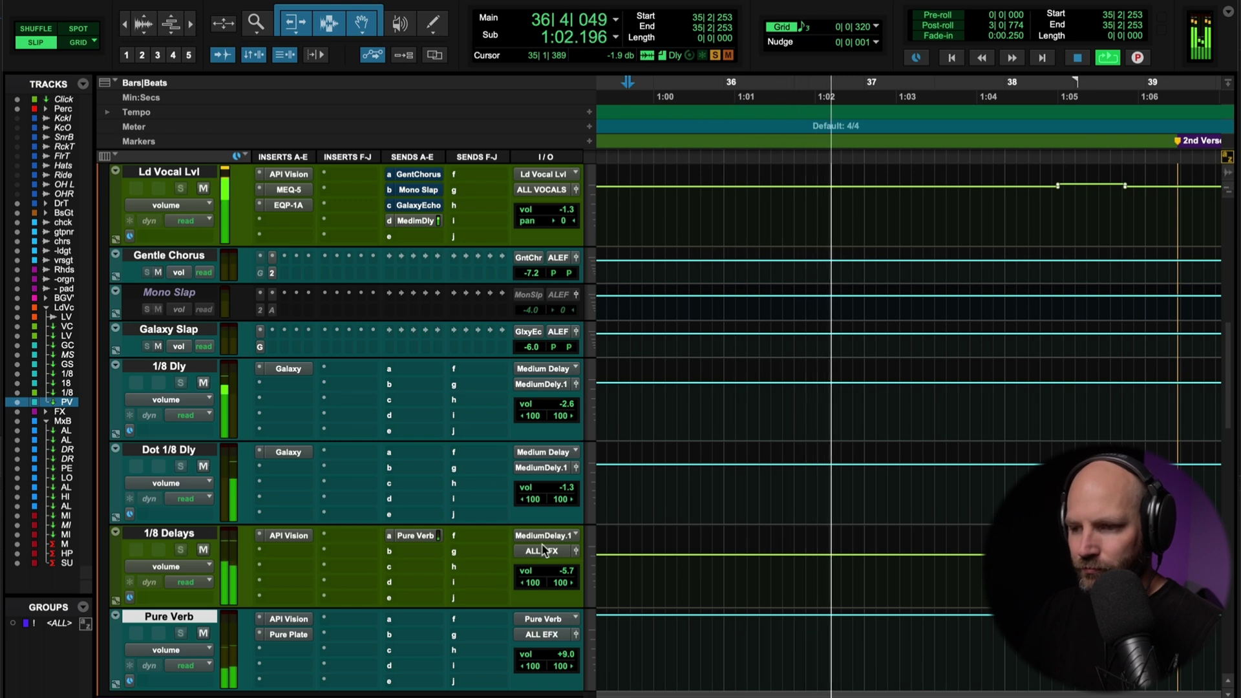
left_click(203, 633)
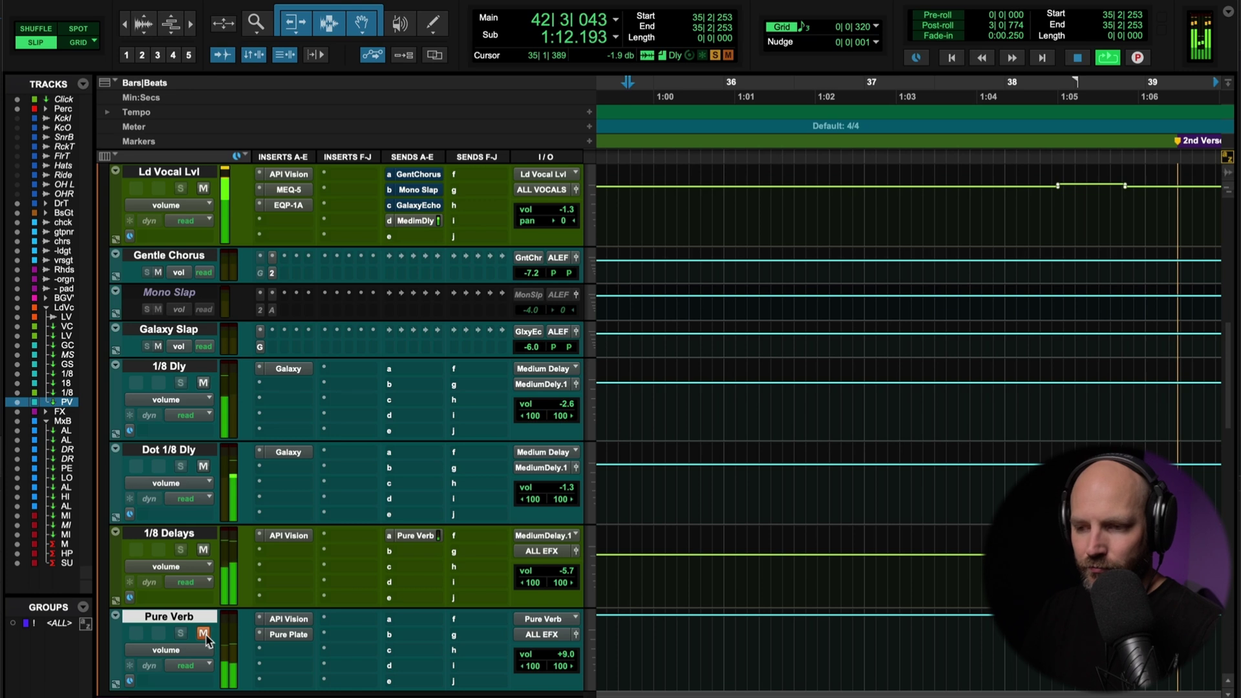
Stop the soloed audition, select the Ld Vocal track, take it out of solo and play the phrase with the full mix
key("space")
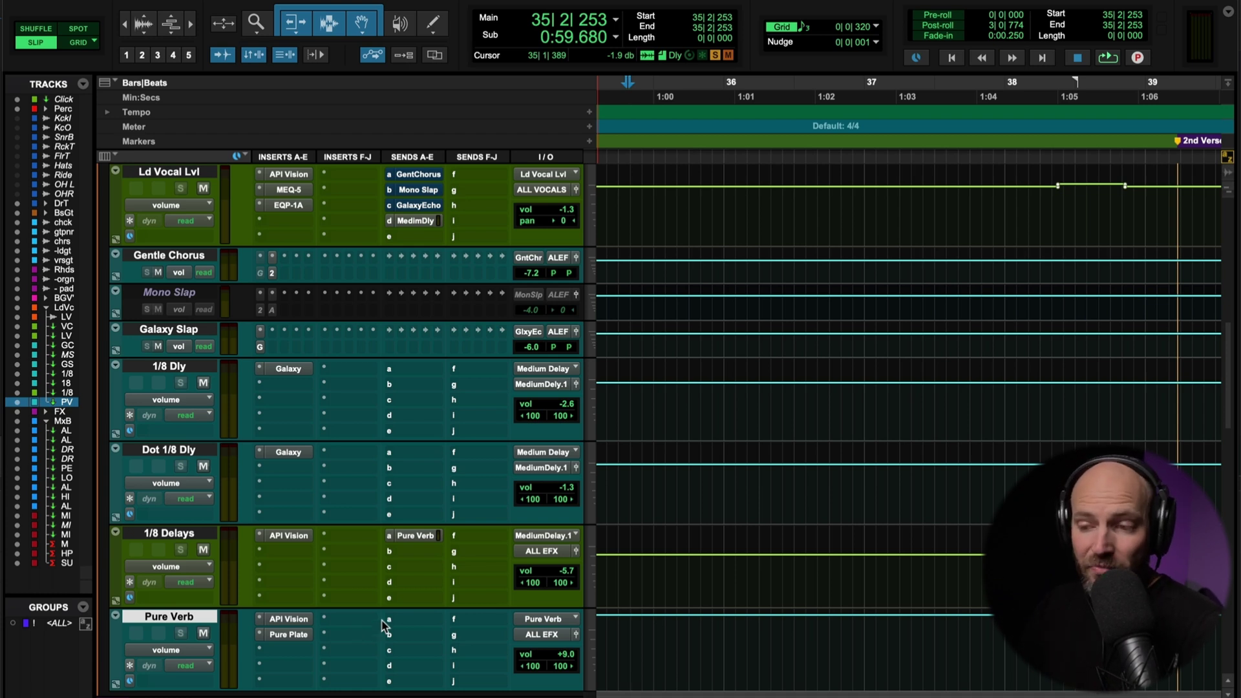
scroll(599, 625, "up", 5)
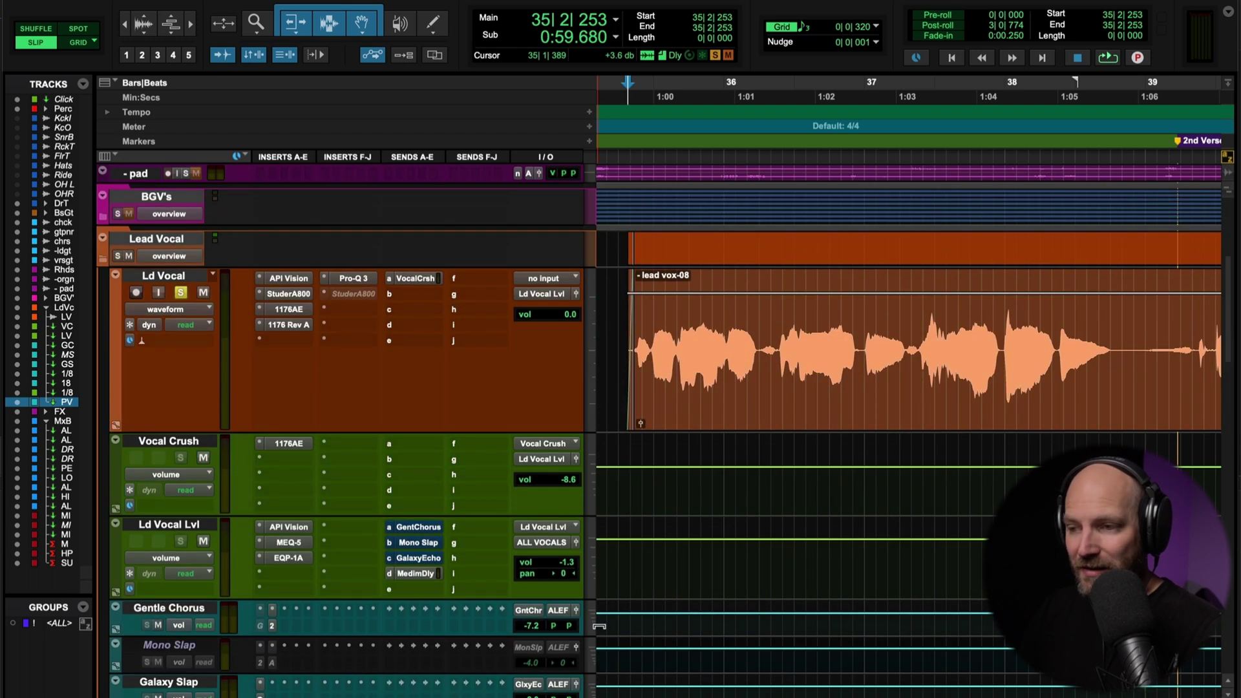
scroll(668, 603, "down", 1)
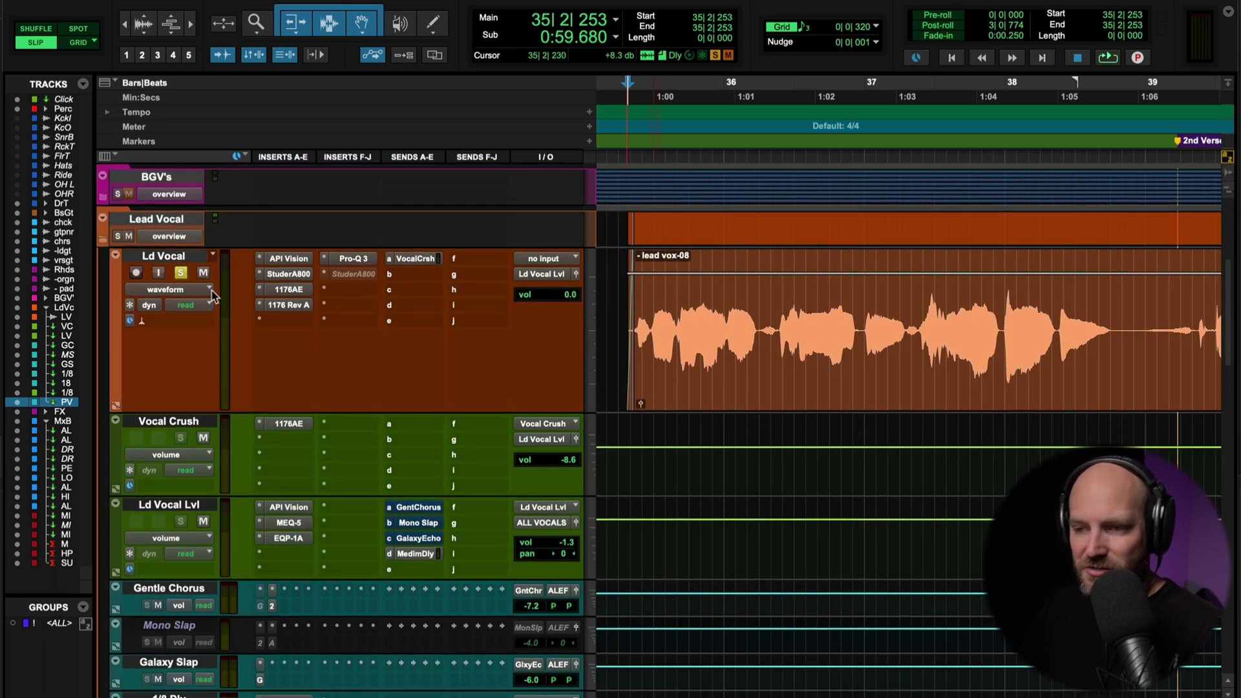
left_click(174, 256)
key("space")
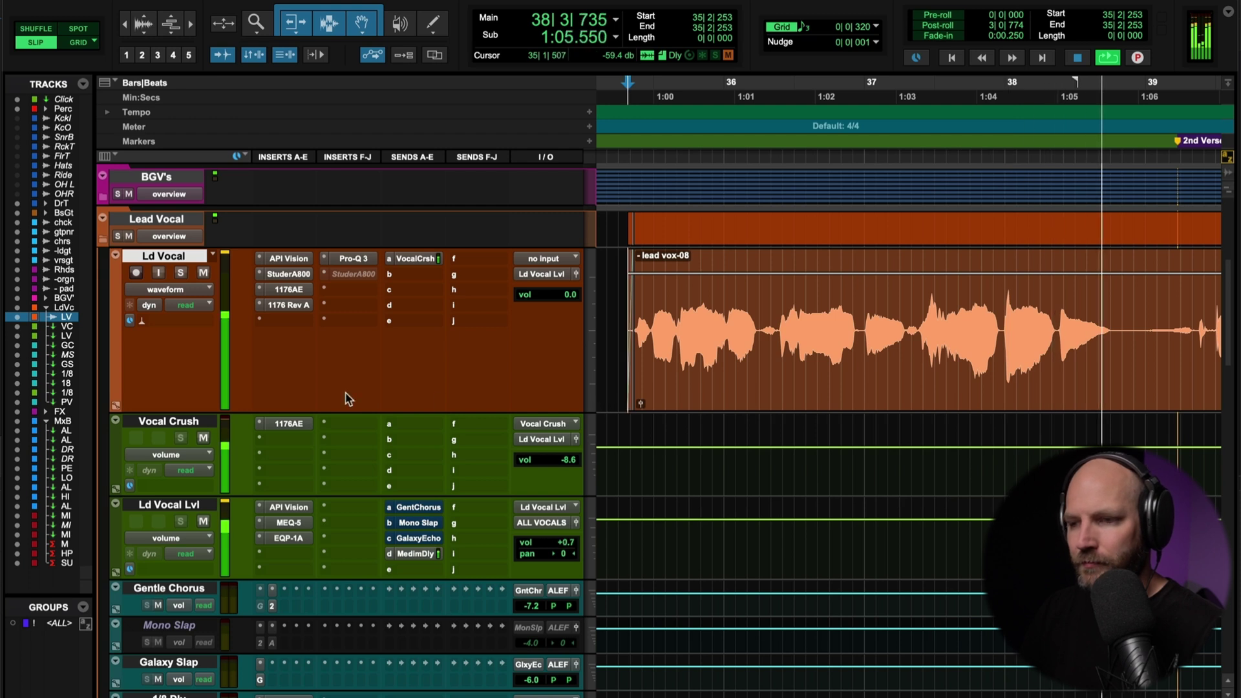
key("space")
Play the phrase in the full mix with all four effect sends on Ld Vocal Lvl muted
scroll(348, 397, "down", 10)
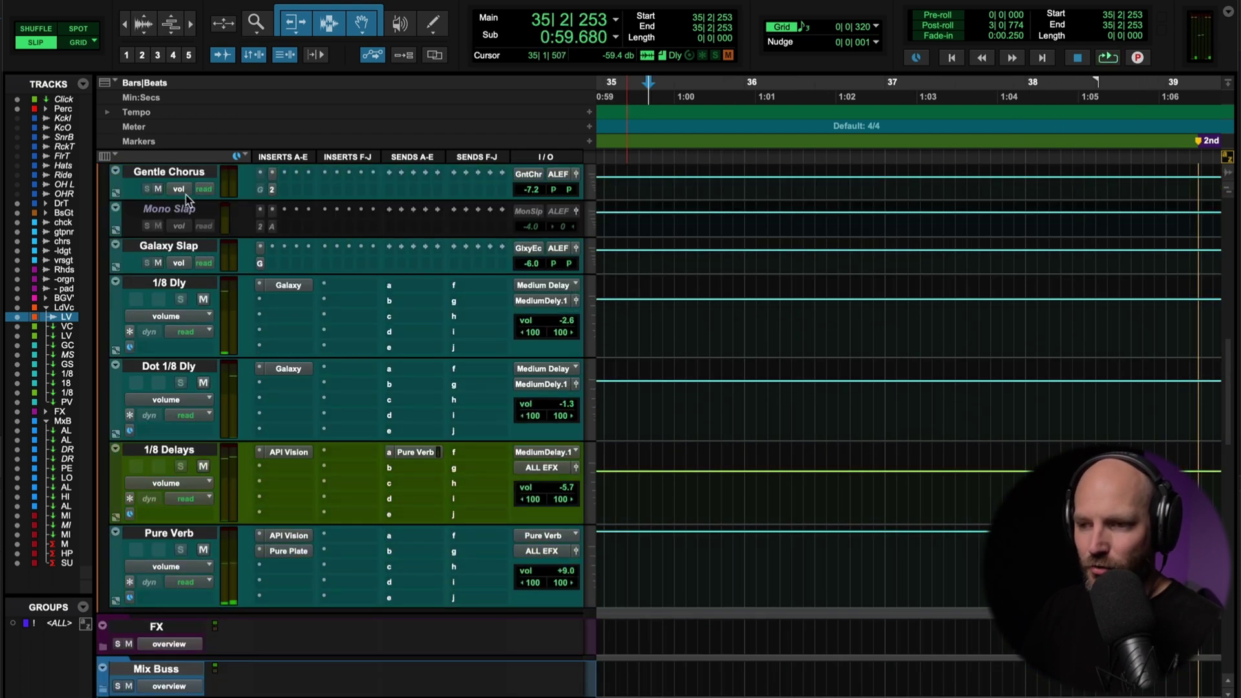
scroll(407, 274, "up", 8)
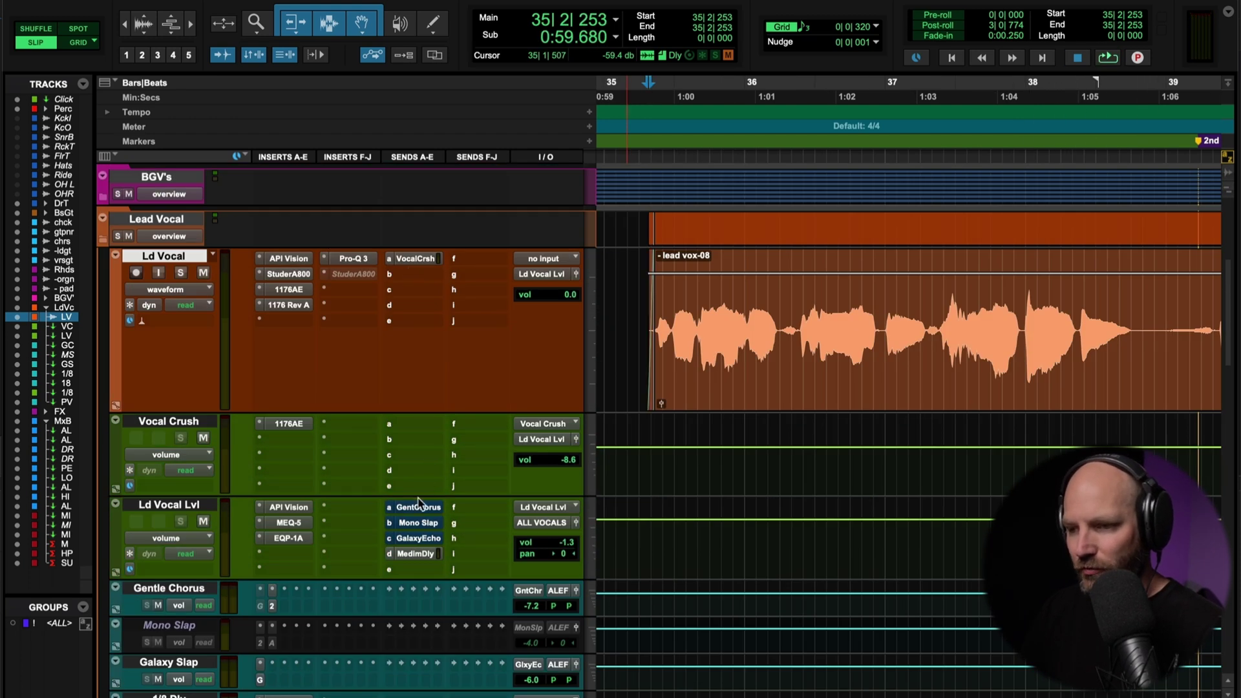
key("space")
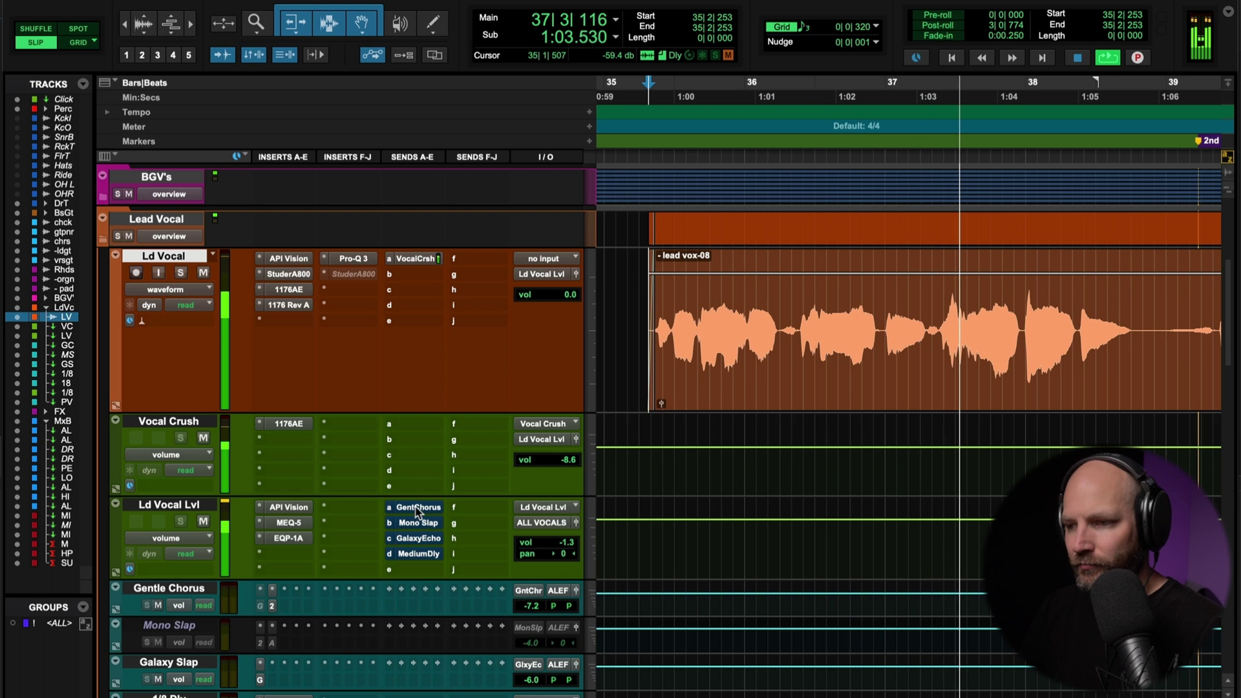
key("space")
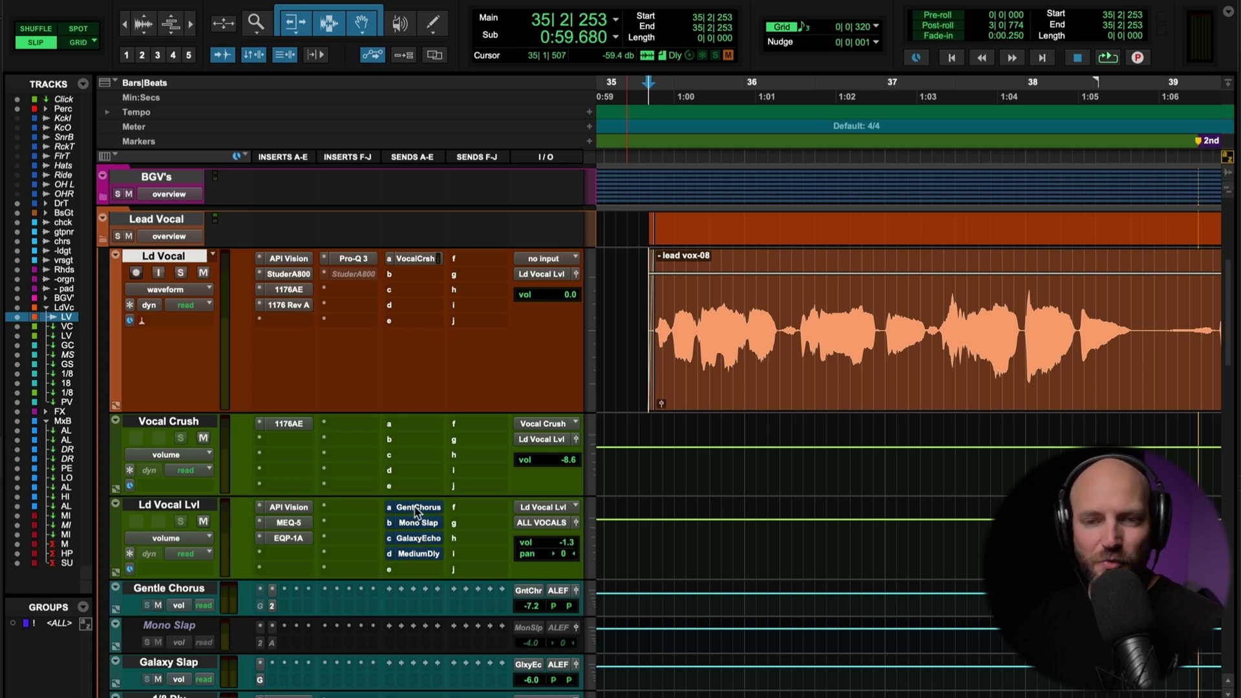
Unmute the chorus, Mono Slap, Galaxy Echo and medium delay sends on Ld Vocal Lvl together and replay the phrase in the mix
left_click(414, 508, "shift+super")
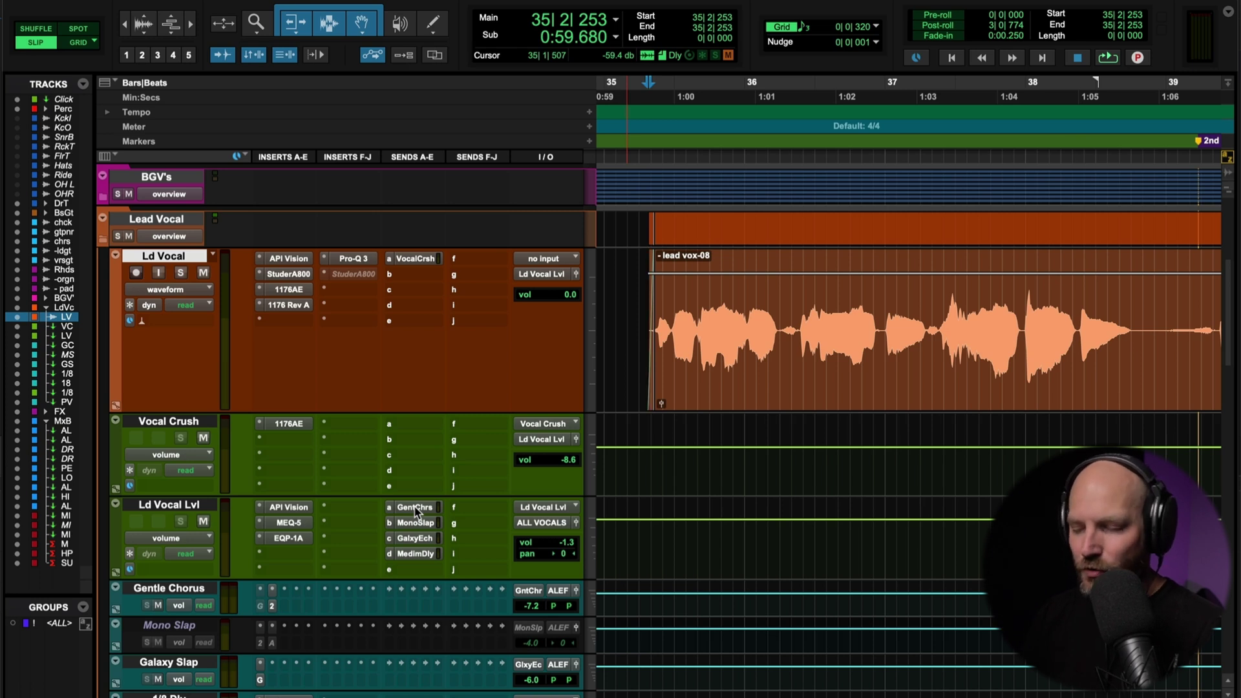
key("space")
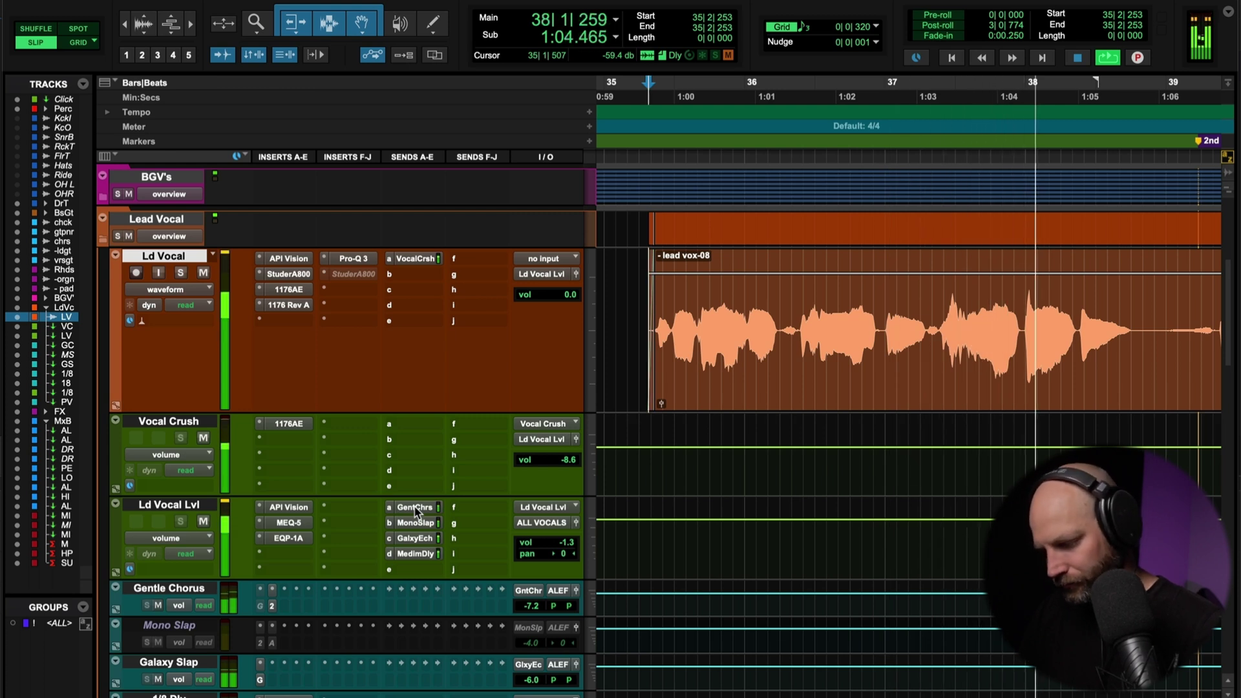
key("space")
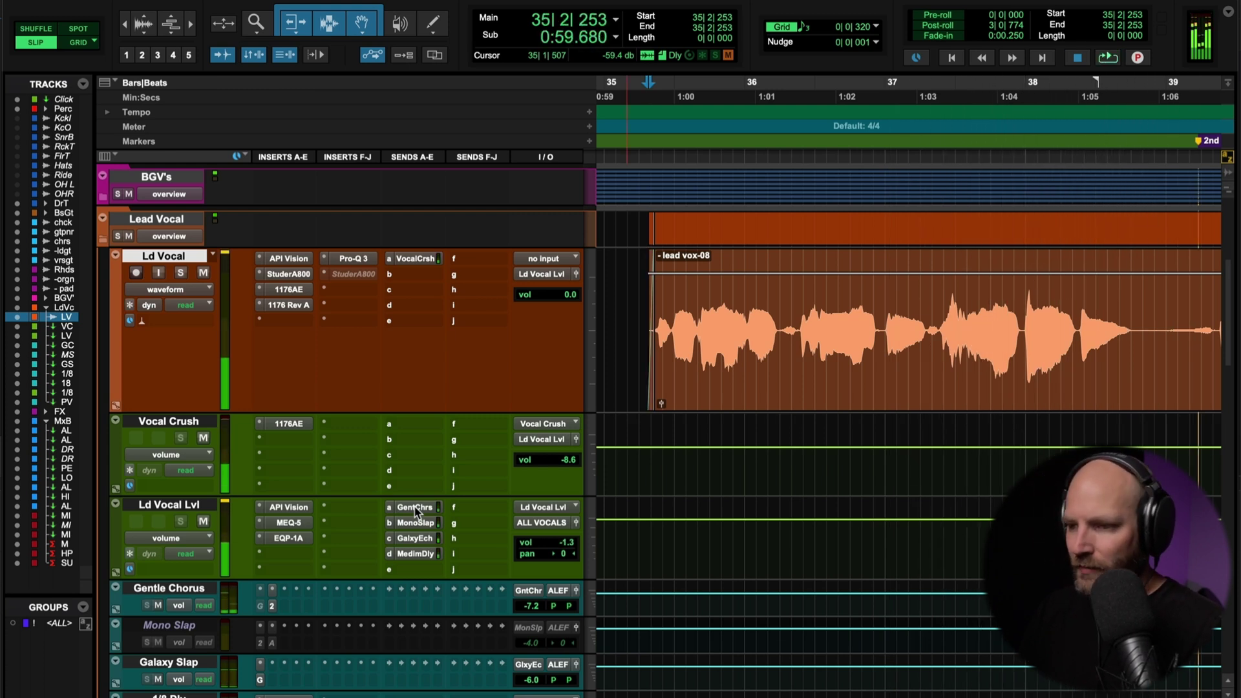
Go back to the start of the lead vox-06 clip on Ld Vocal and play the chorus vocal from there
key("r")
key("r")
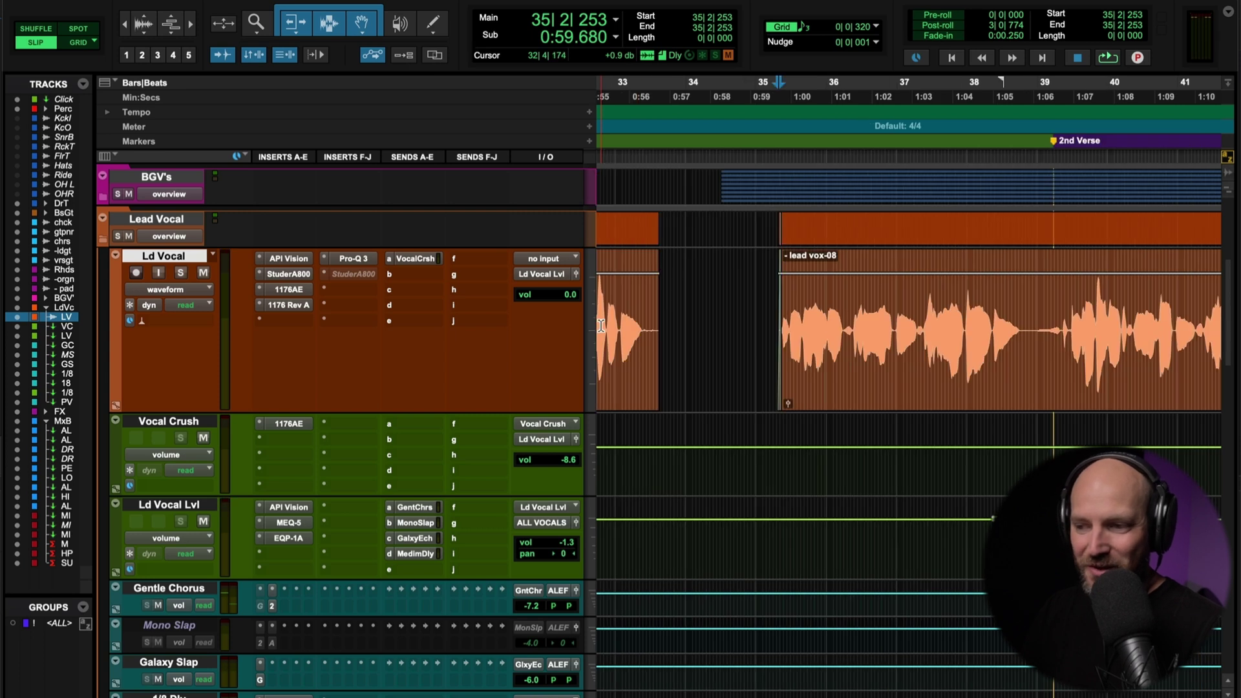
scroll(602, 325, "left", 1)
left_click(632, 324)
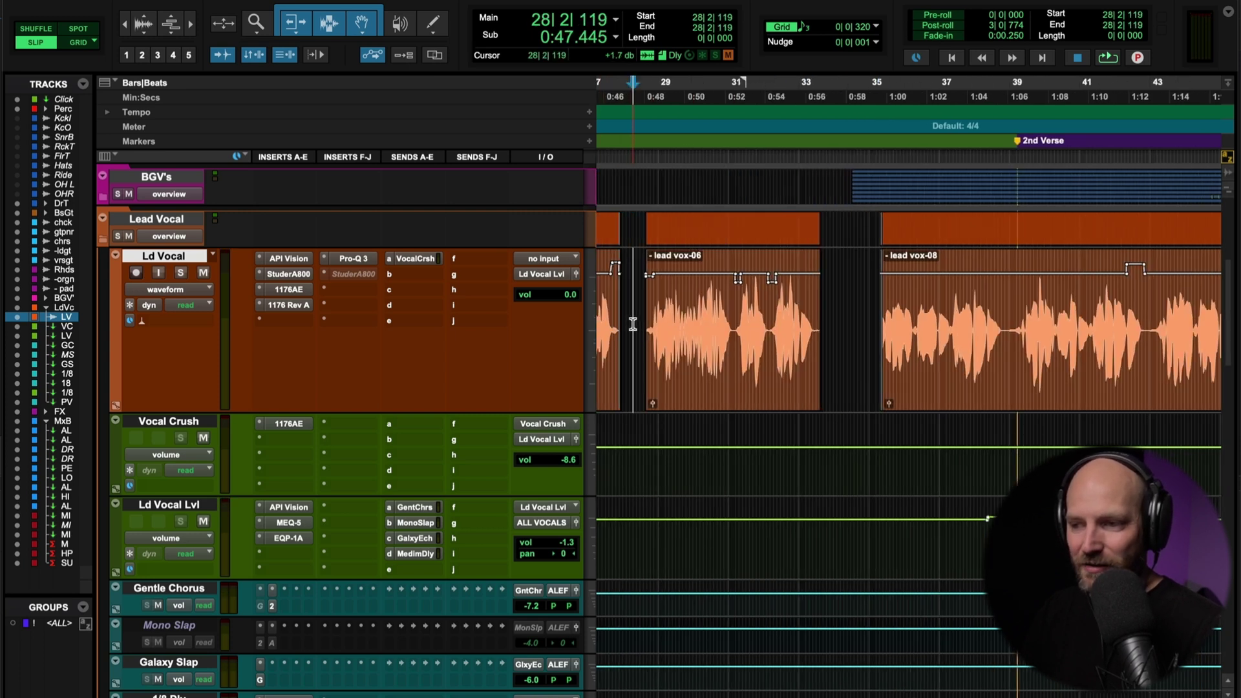
key("Tab")
key("space")
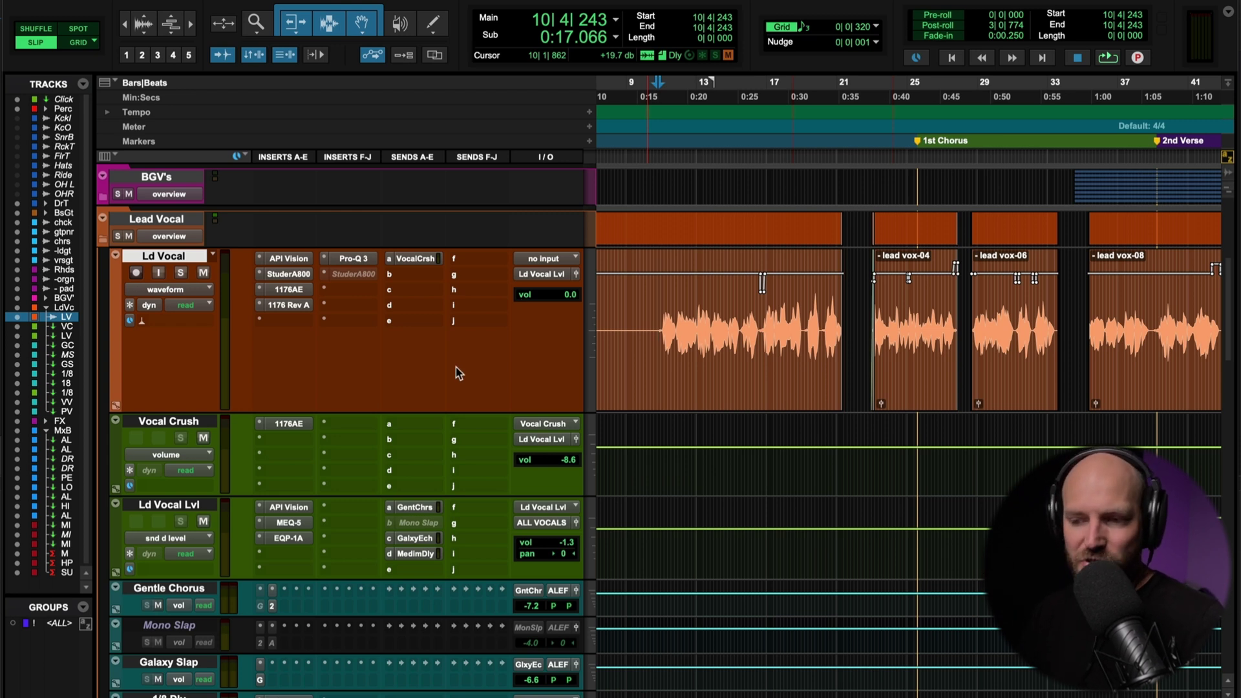
Select the Verse Verb track and examine its Lexicon 224 reverb settings, closing the plug-in
scroll(313, 411, "down", 5)
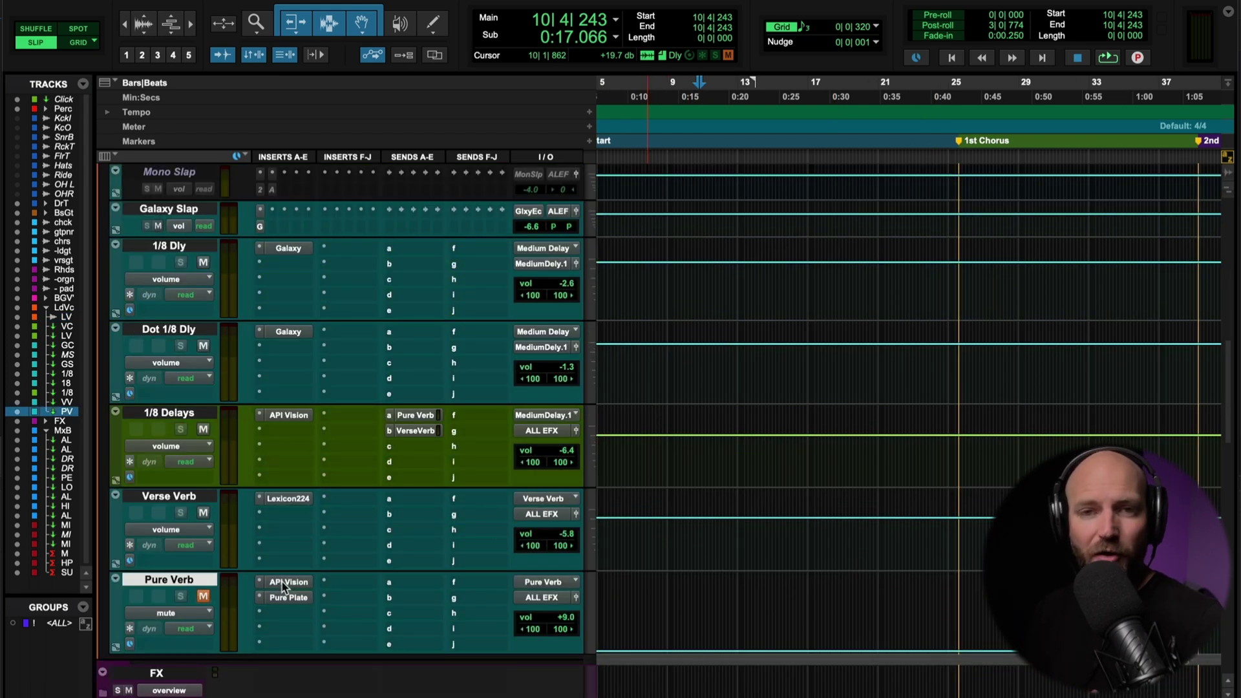
left_click(170, 496)
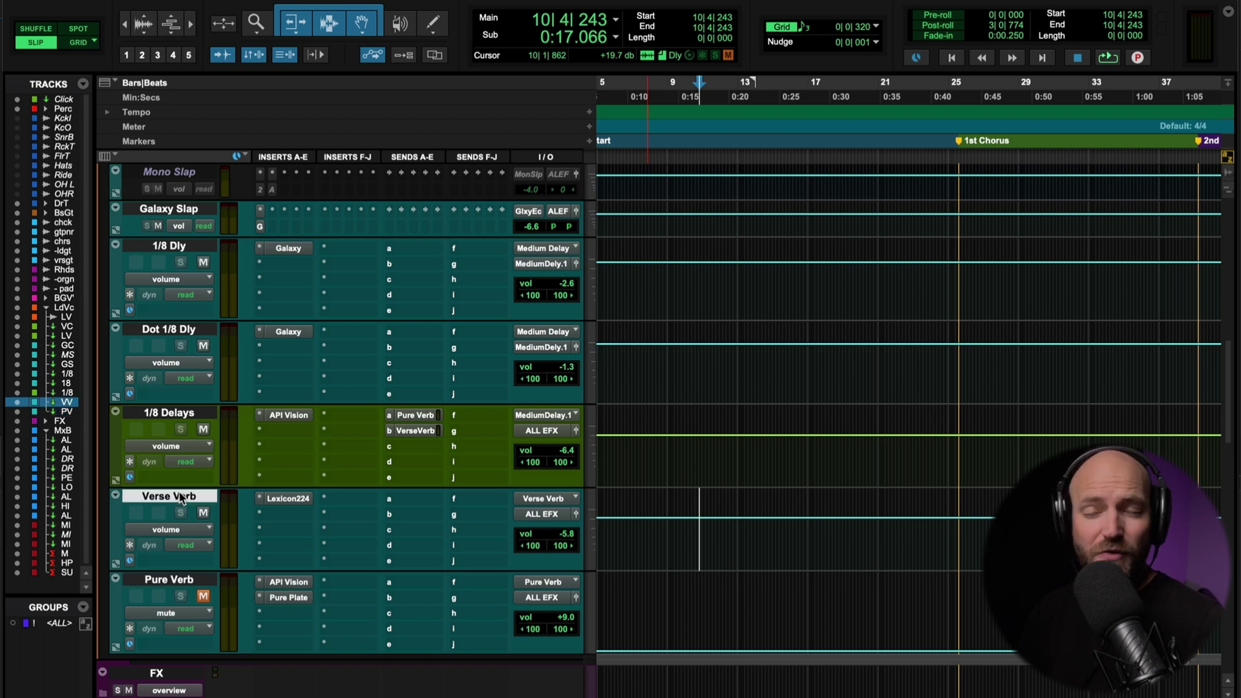
left_click(285, 499)
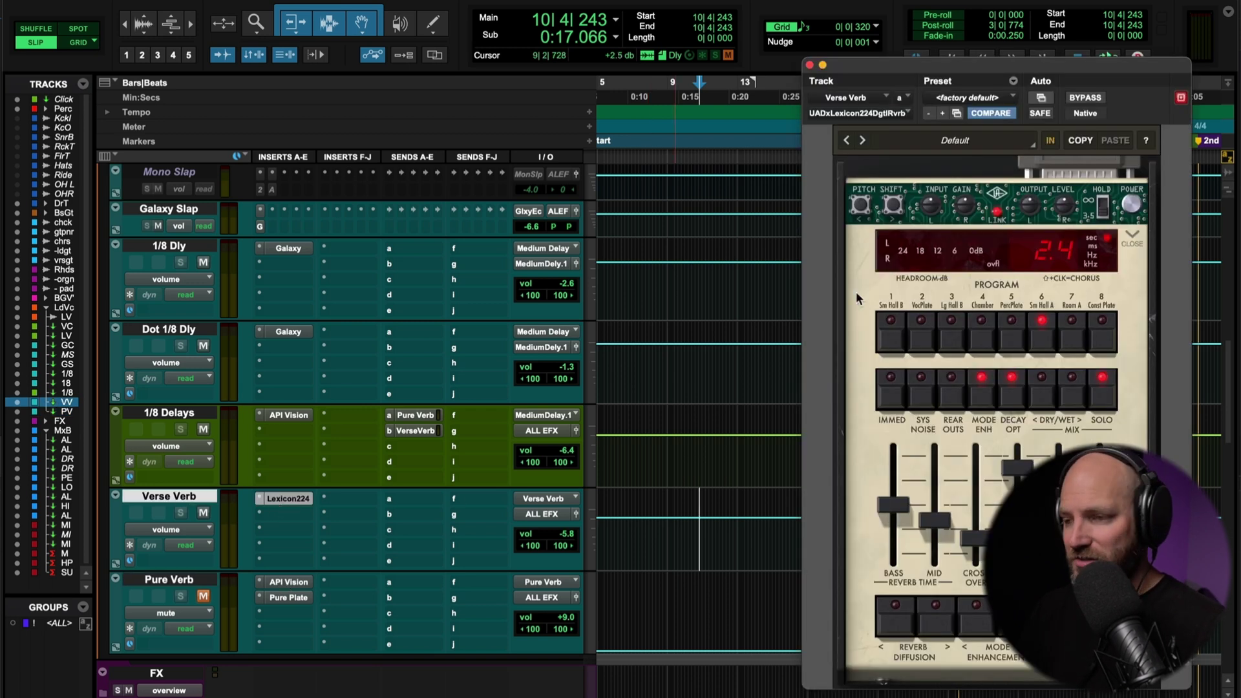
left_click_drag(920, 72, 792, 23)
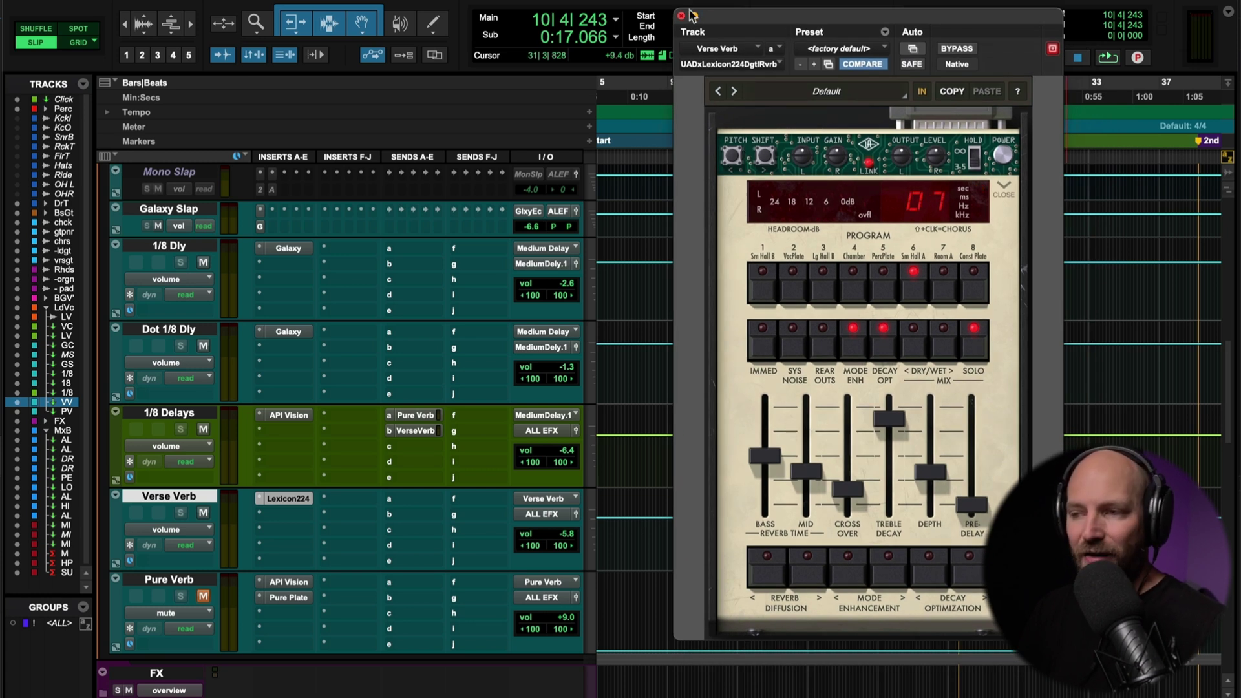
left_click(681, 16)
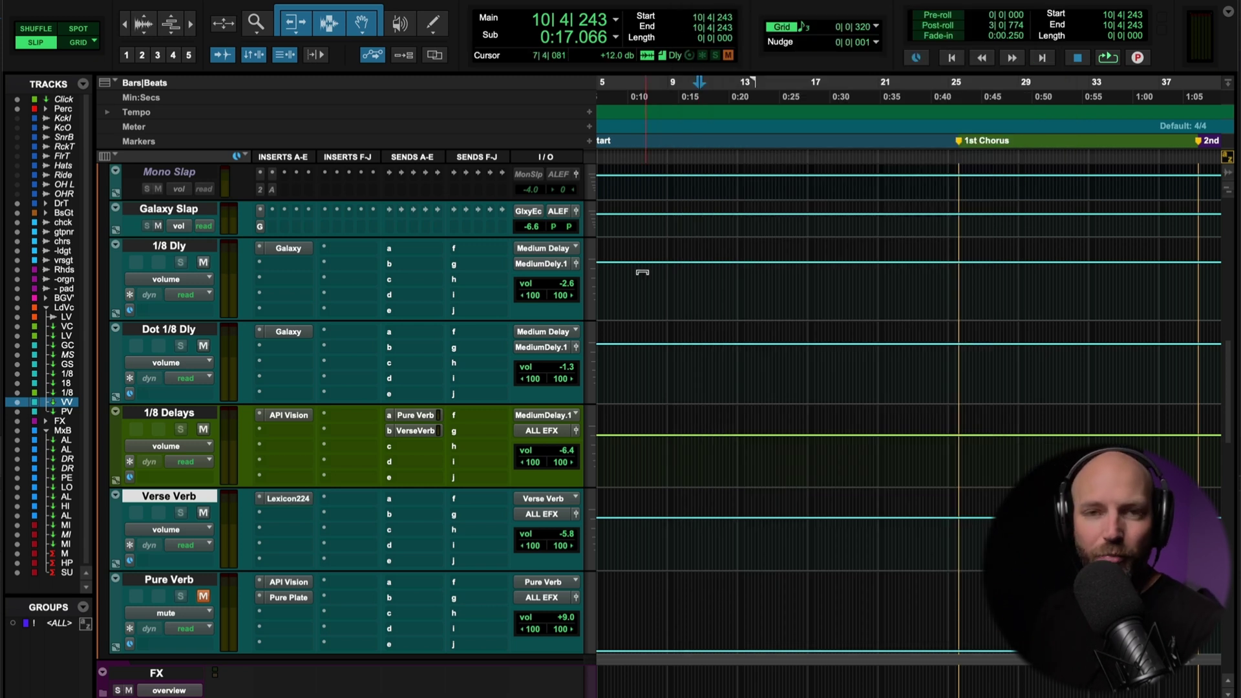
Play the Ld Vocal track from the start of the lead vox-04 clip into the 1st Chorus, stopping after the phrase
scroll(711, 369, "up", 10)
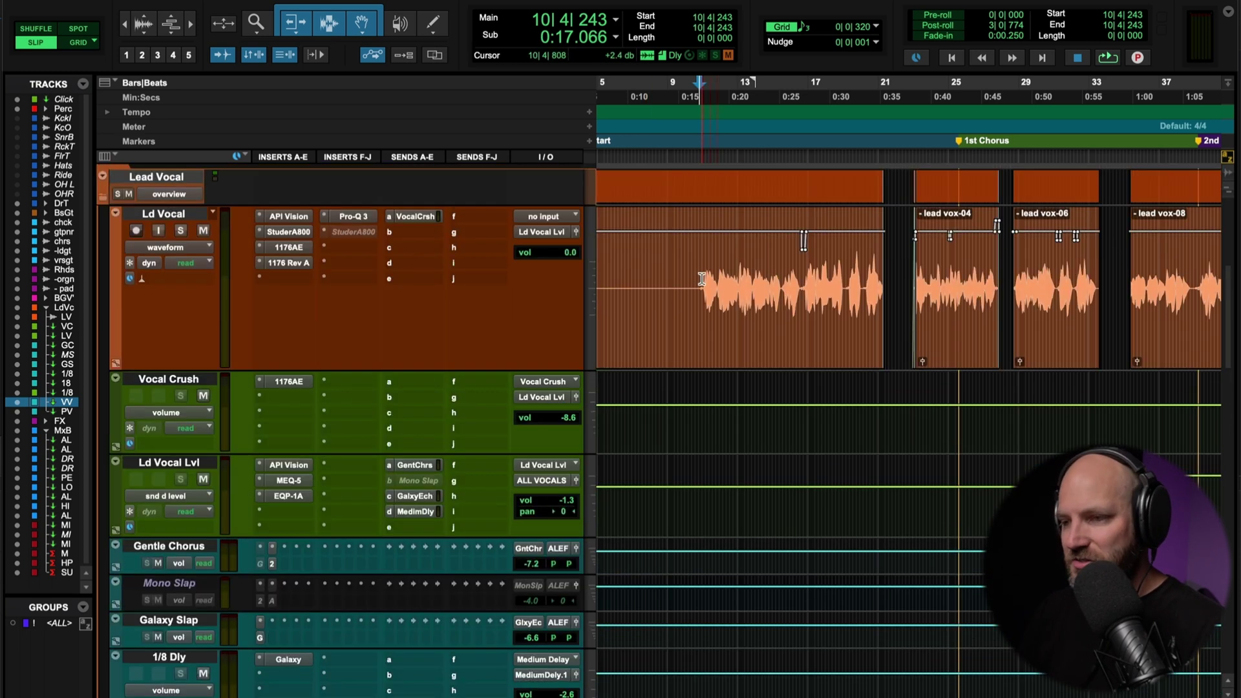
left_click(702, 280)
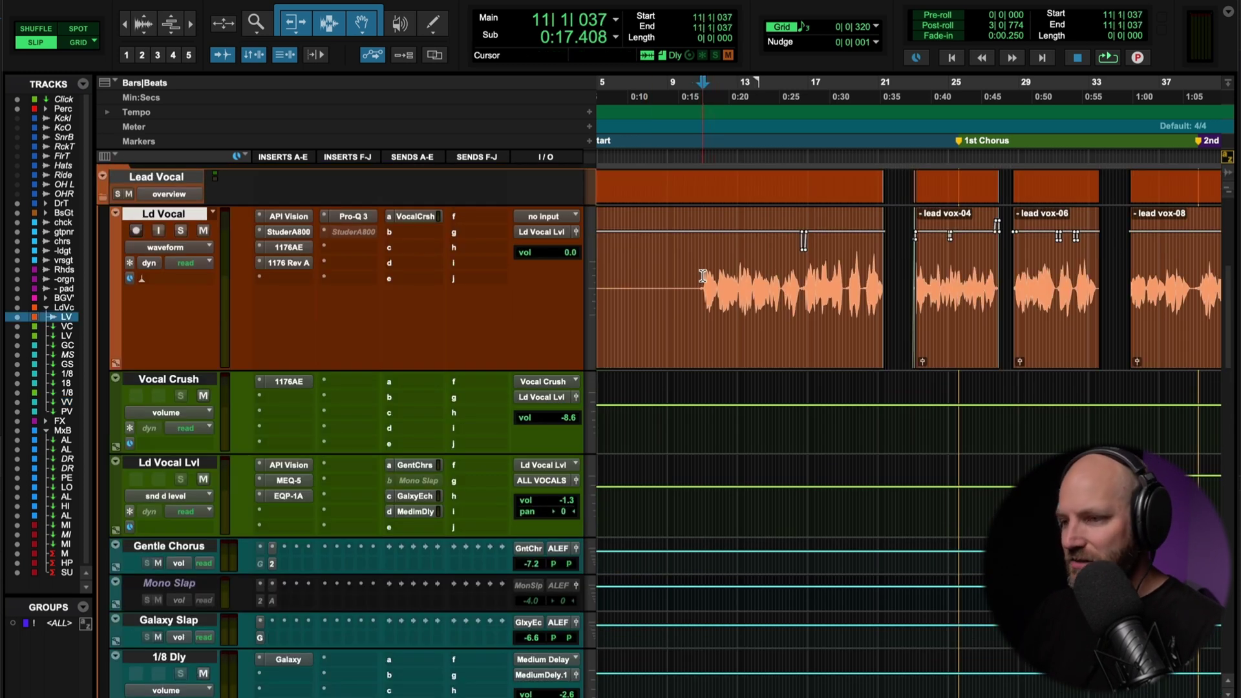
left_click(906, 271)
key("Tab")
key("space")
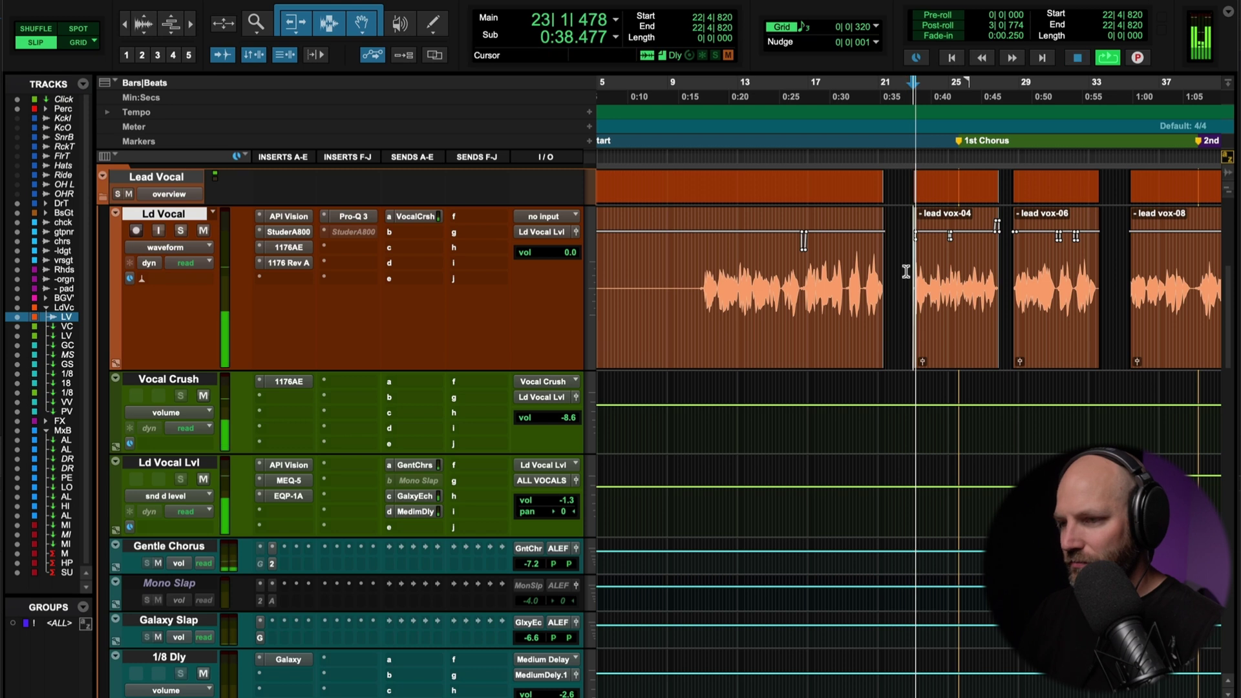
key("t")
key("t")
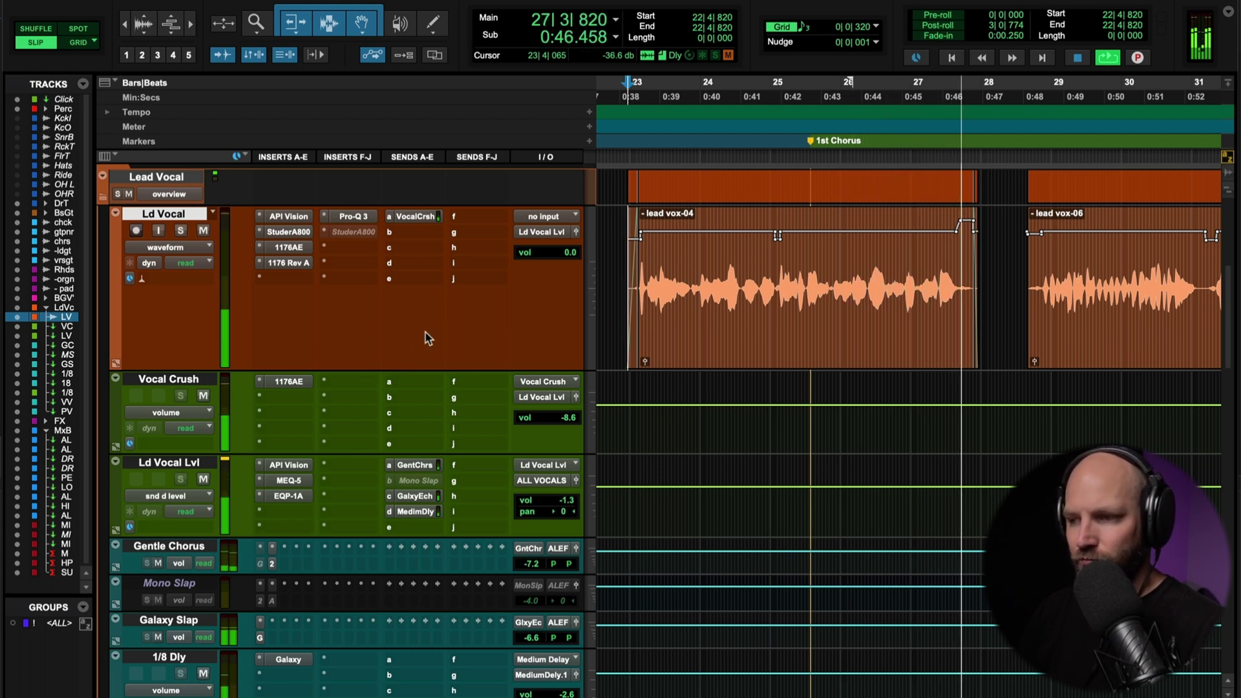
key("space")
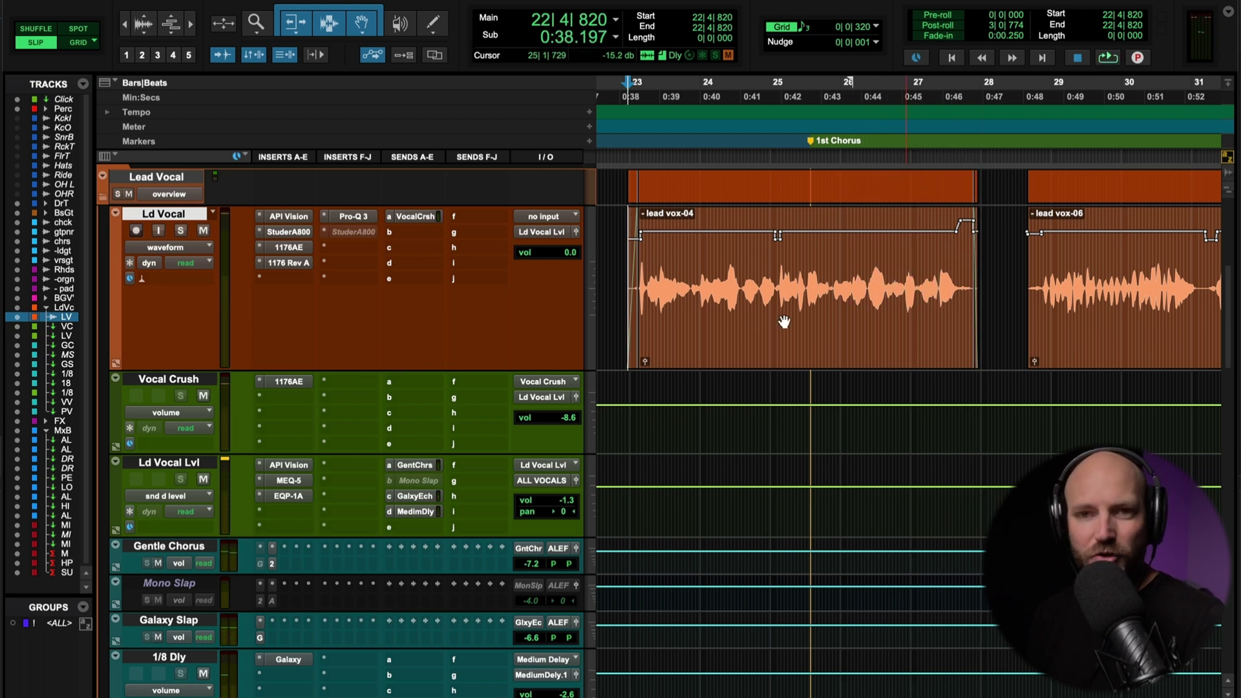
Place the edit cursor in the gap just before the lead vox-06 clip on the Ld Vocal track
scroll(784, 322, "right", 1)
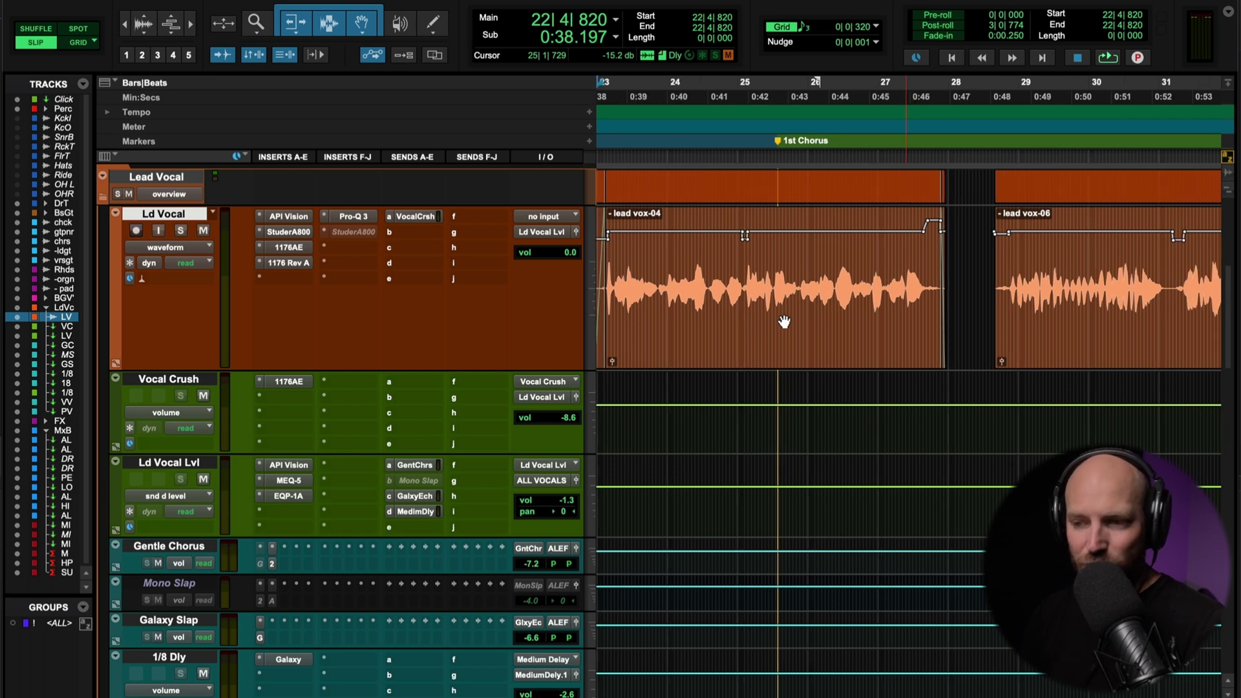
scroll(784, 322, "right", 1)
scroll(784, 322, "right", 4)
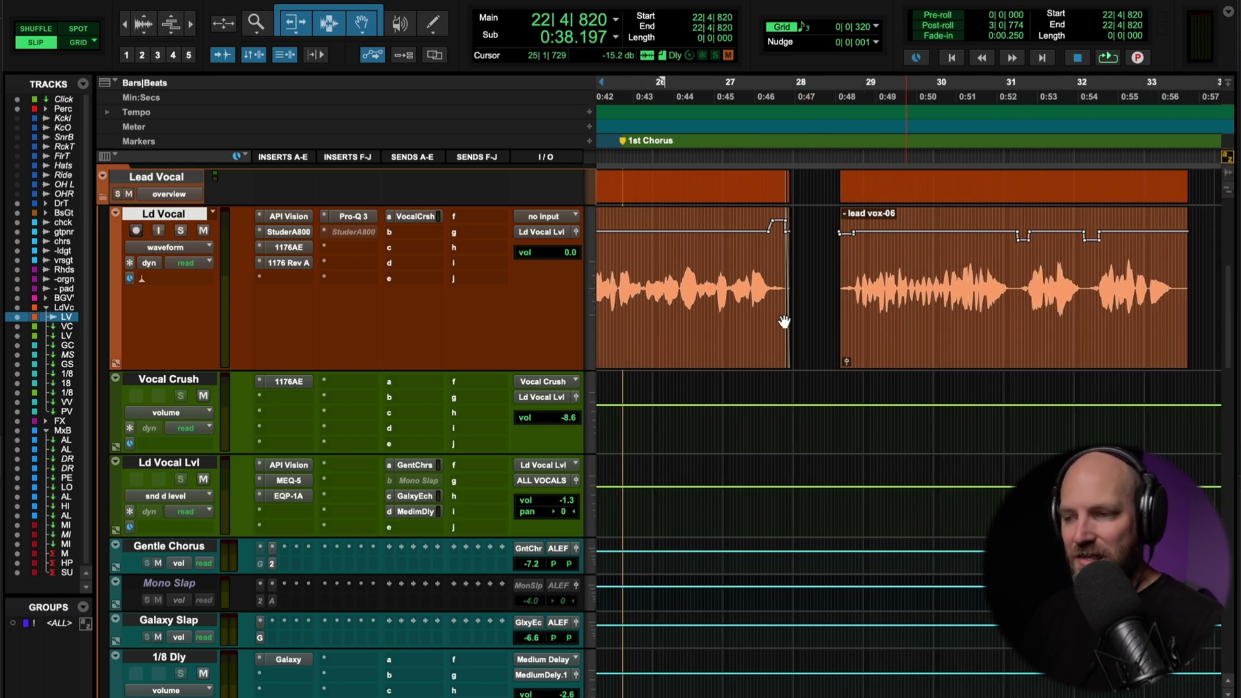
left_click(819, 281)
scroll(819, 280, "right", 3)
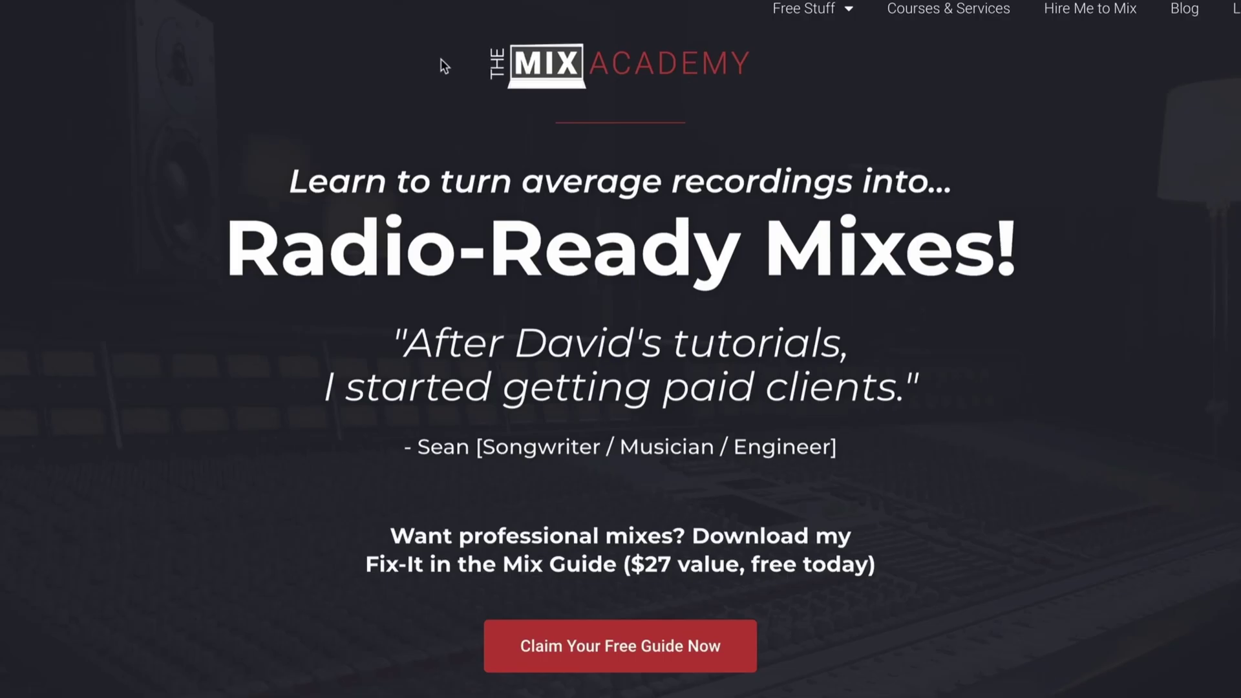
Request the free Vocal Mixing Checklist on The Mix Academy website, open the PDF from the e-mailed link and read its outline
mouse_move(839, 10)
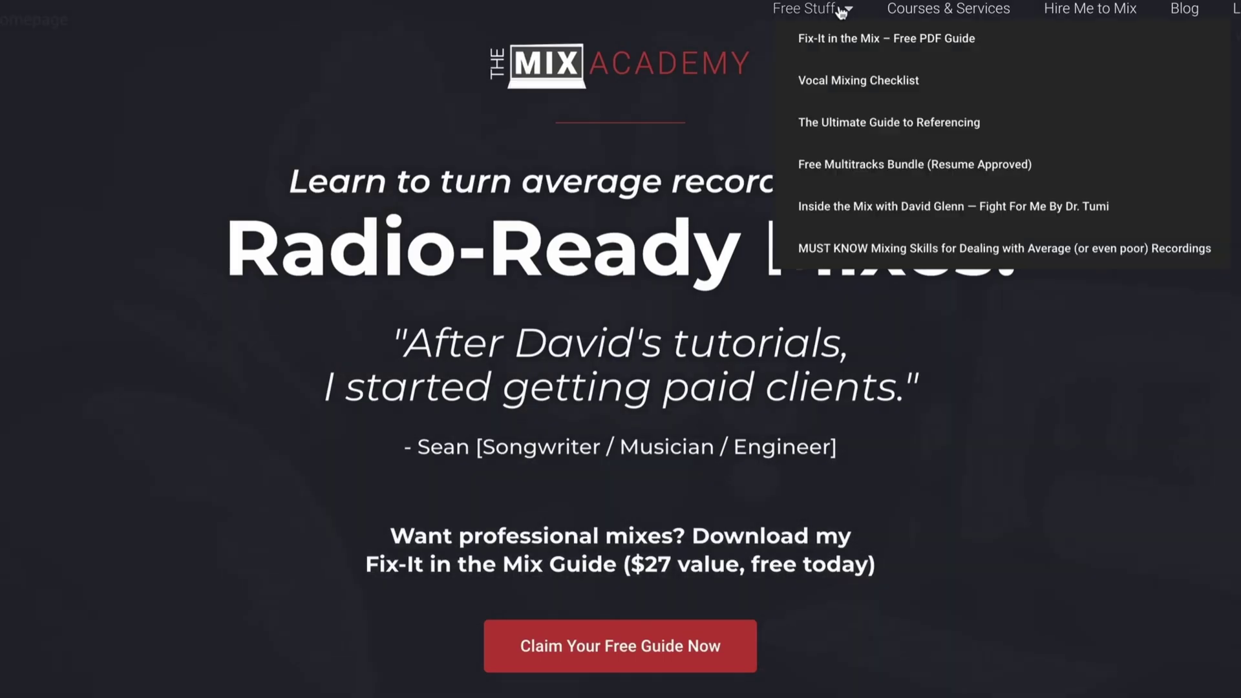
left_click(850, 83)
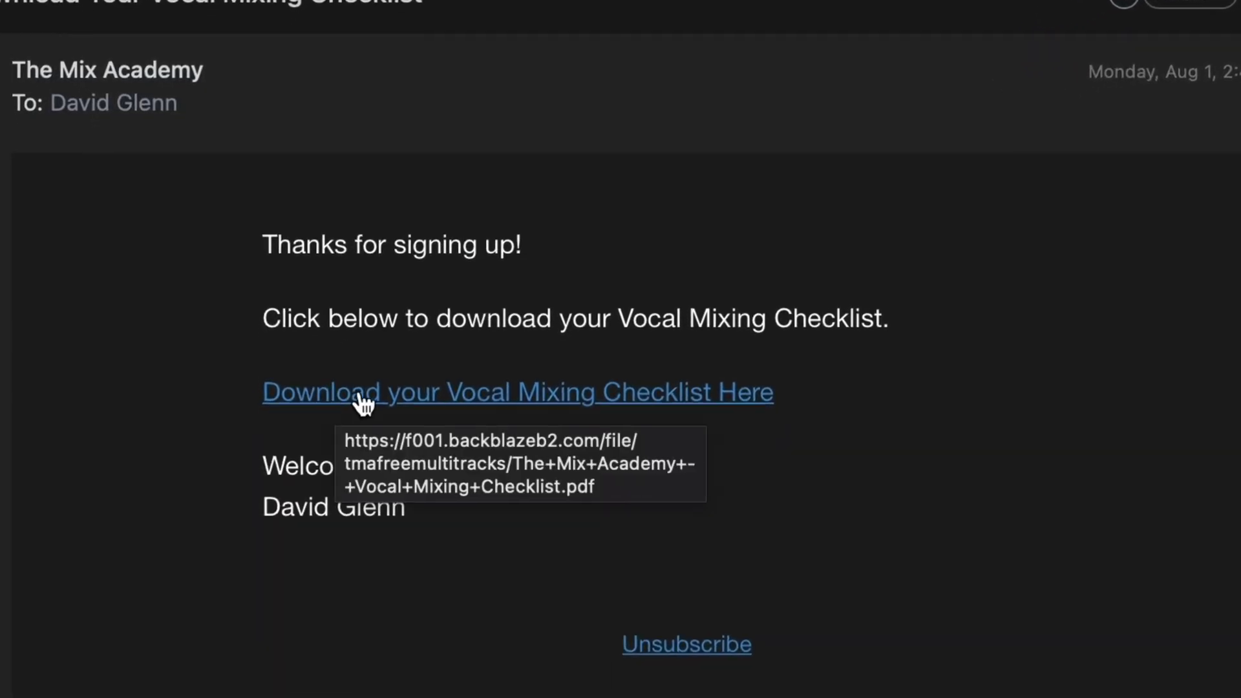
left_click(364, 401)
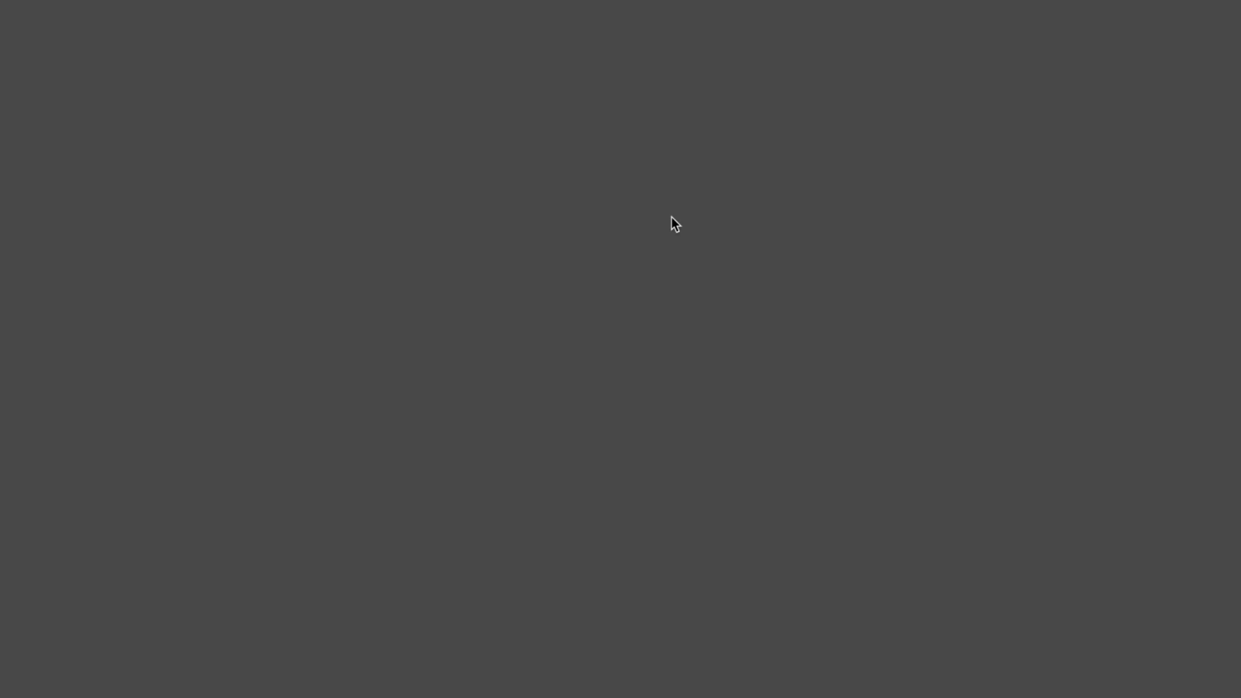
scroll(711, 388, "down", 6)
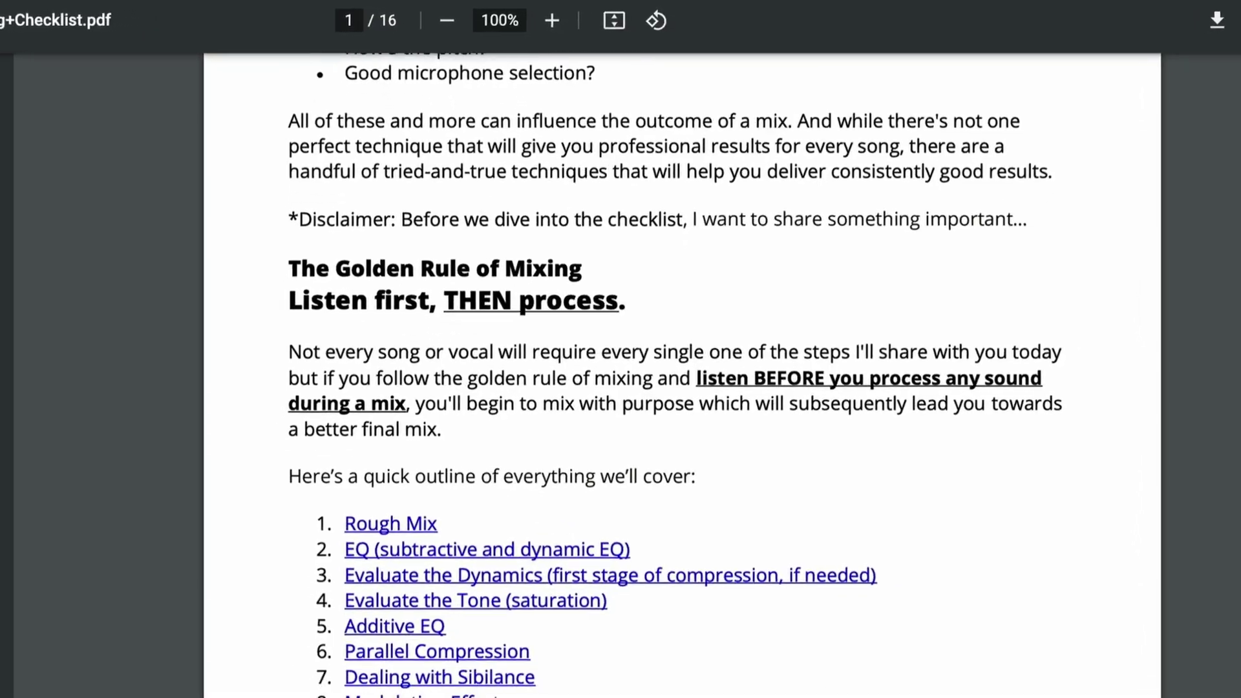